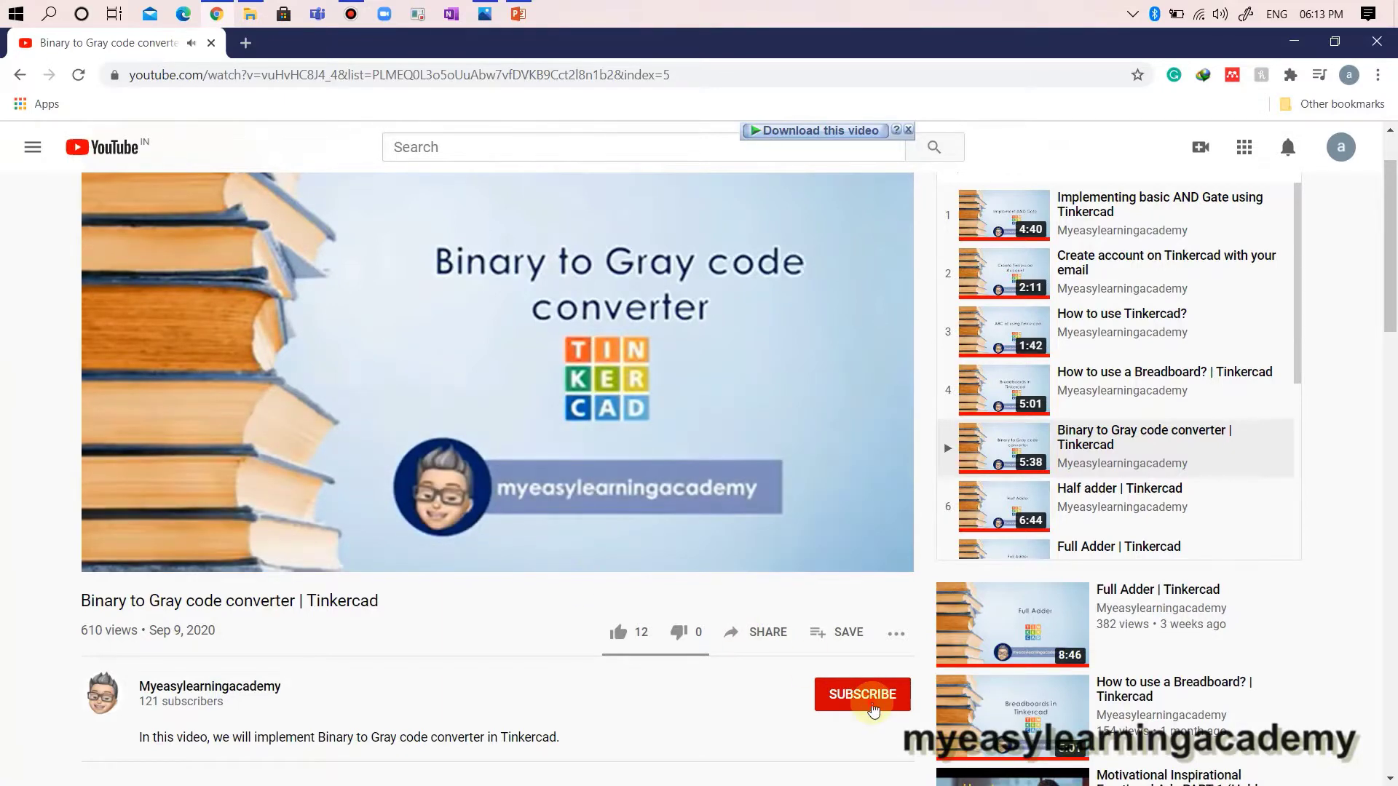
Step: Subscribe to the channel with the bell set to All notifications, then like the video
click(874, 710)
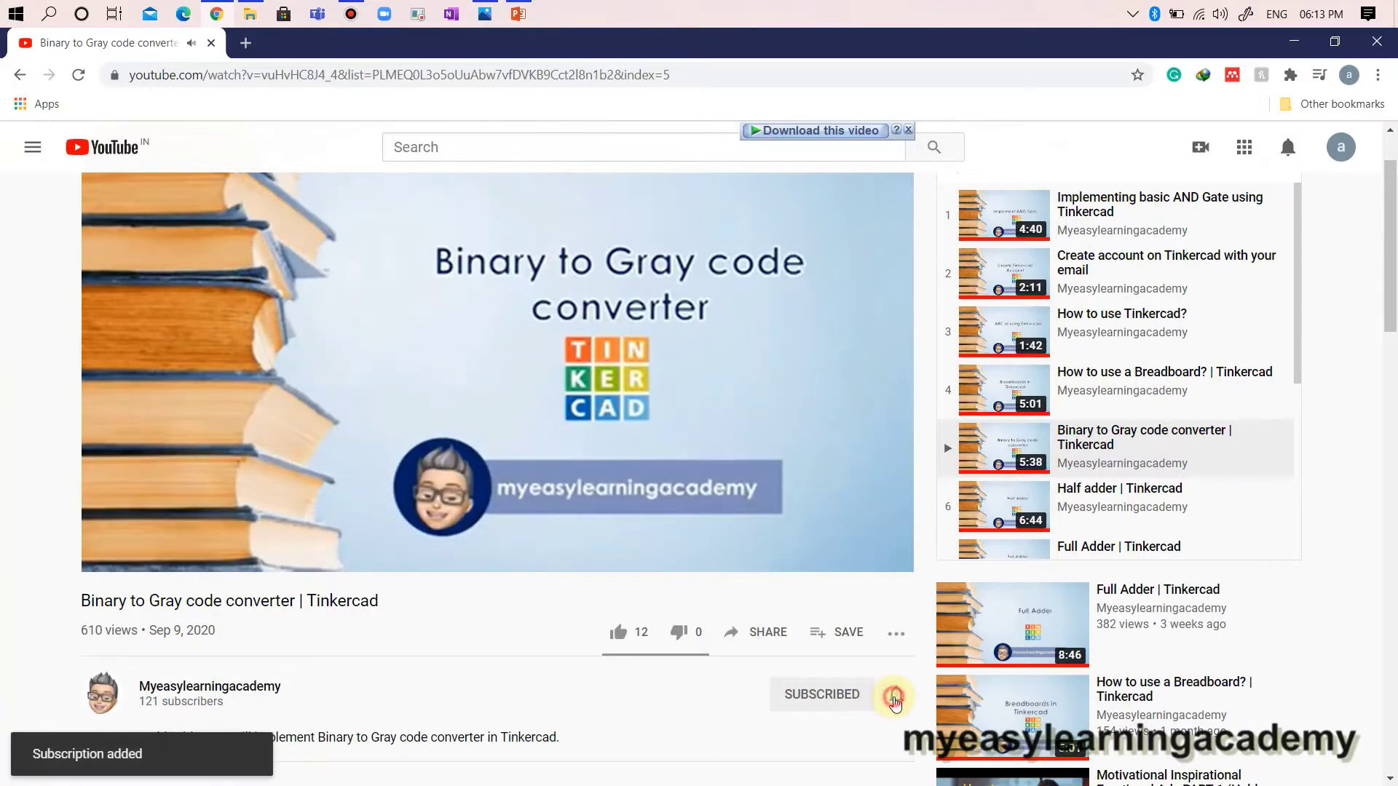
click(895, 699)
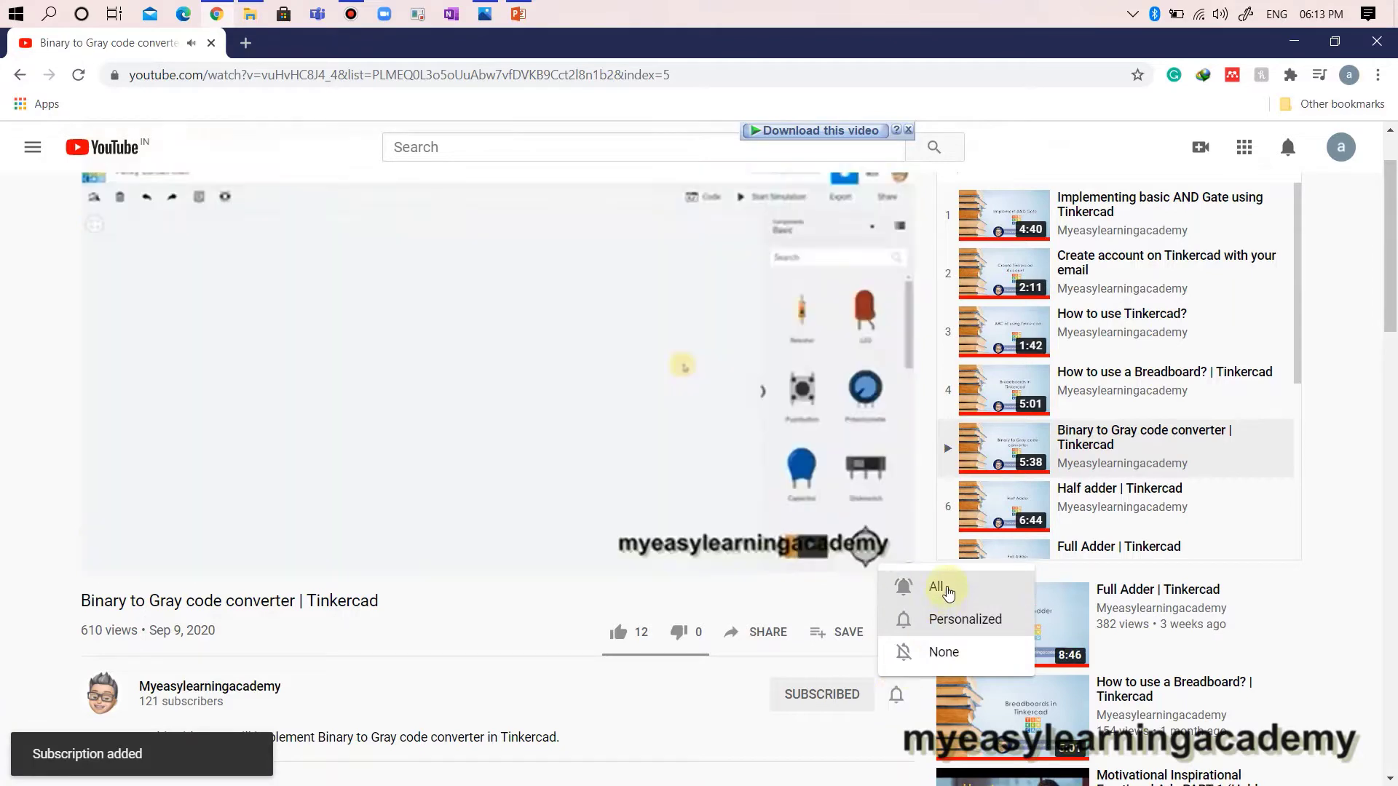
click(936, 587)
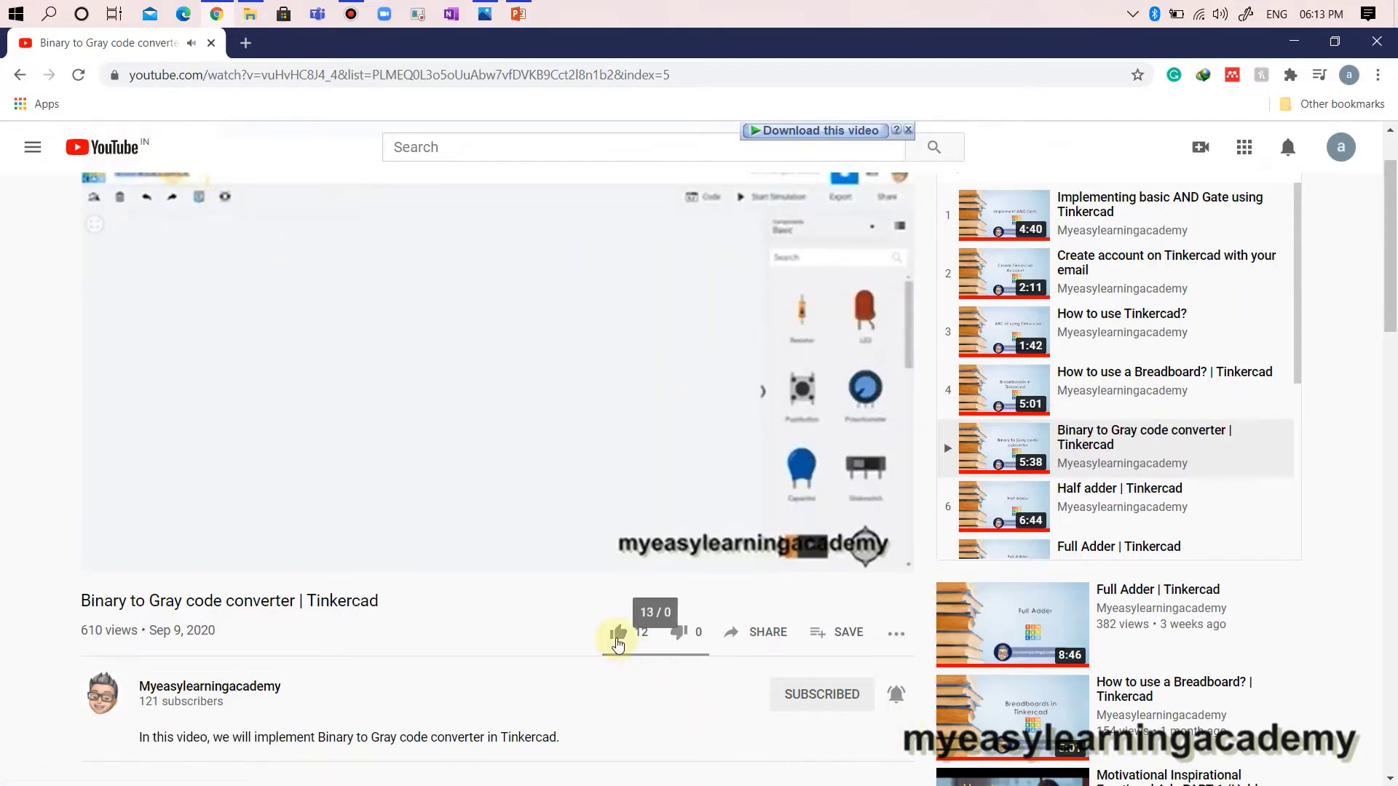
click(617, 640)
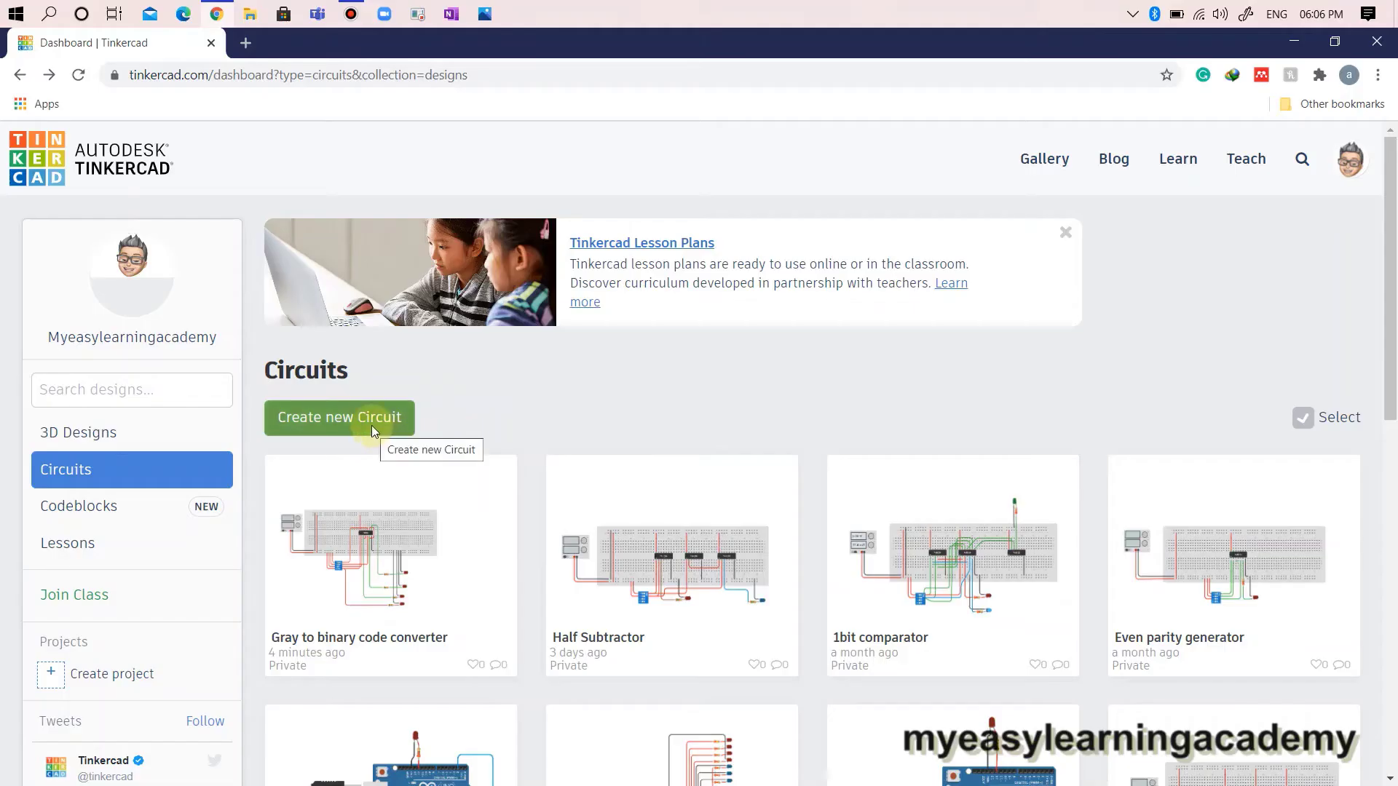
Step: Create a new circuit and name it 'Full Subtractor'
click(372, 430)
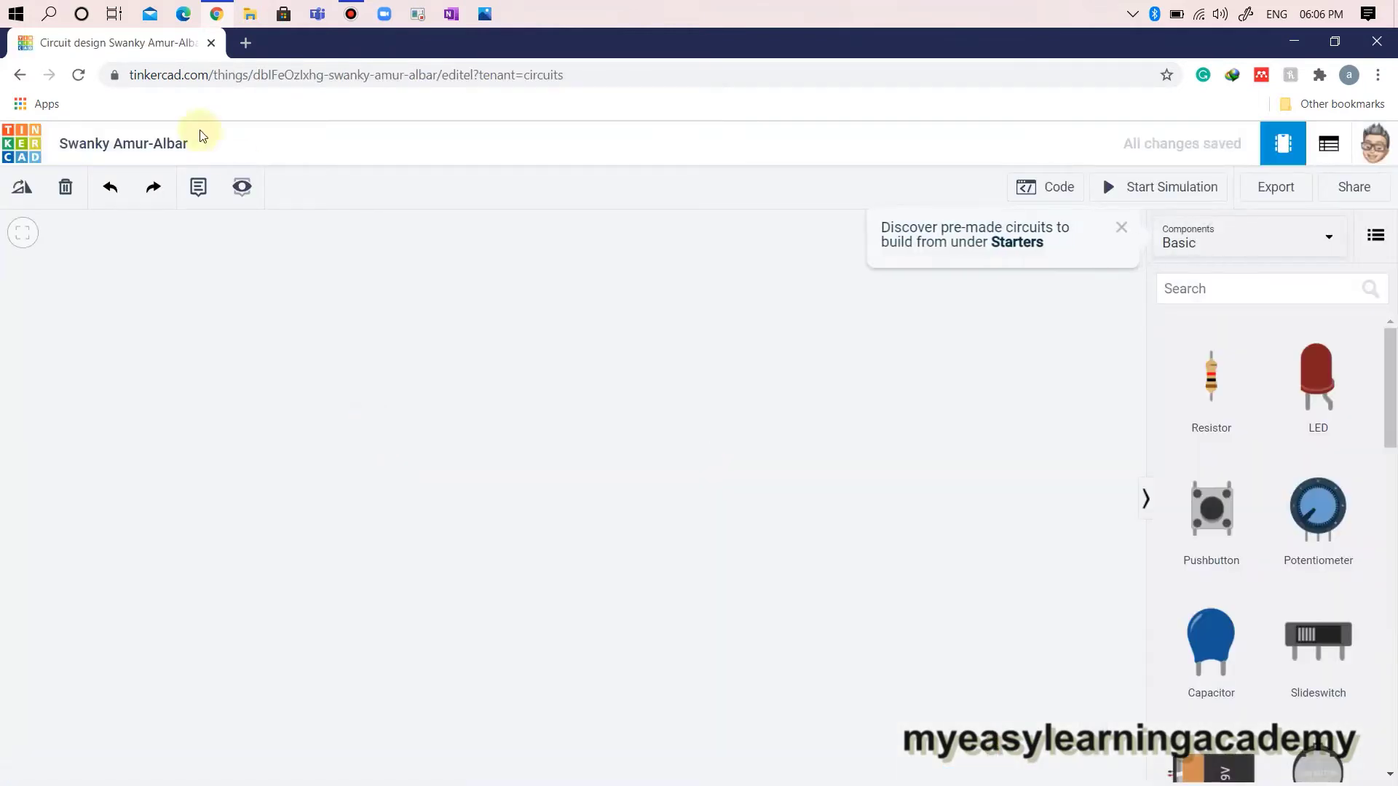
click(166, 140)
text(Full Subtr)
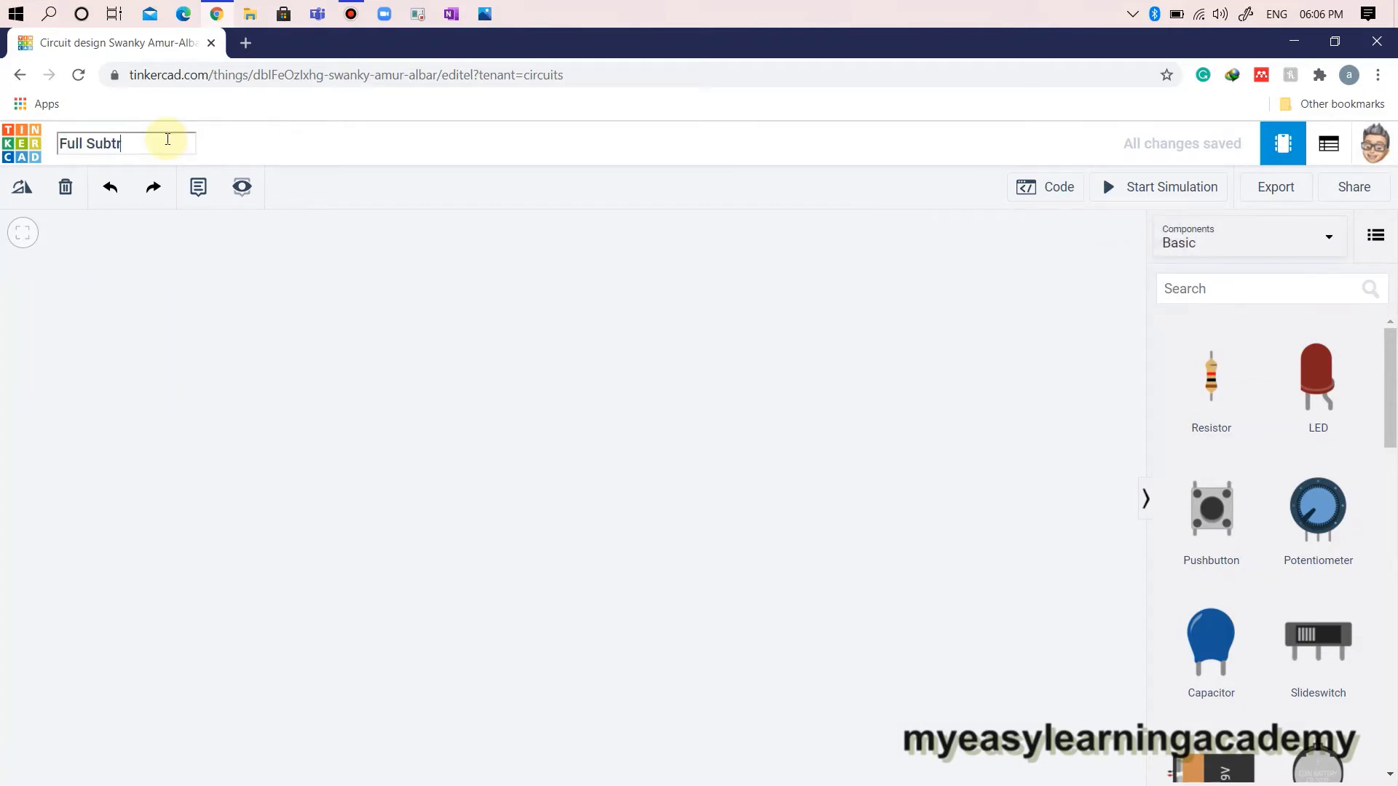
text(actor)
click(162, 321)
Step: Add a title note reading 'Full Subtractor' at the top left of the canvas
click(197, 190)
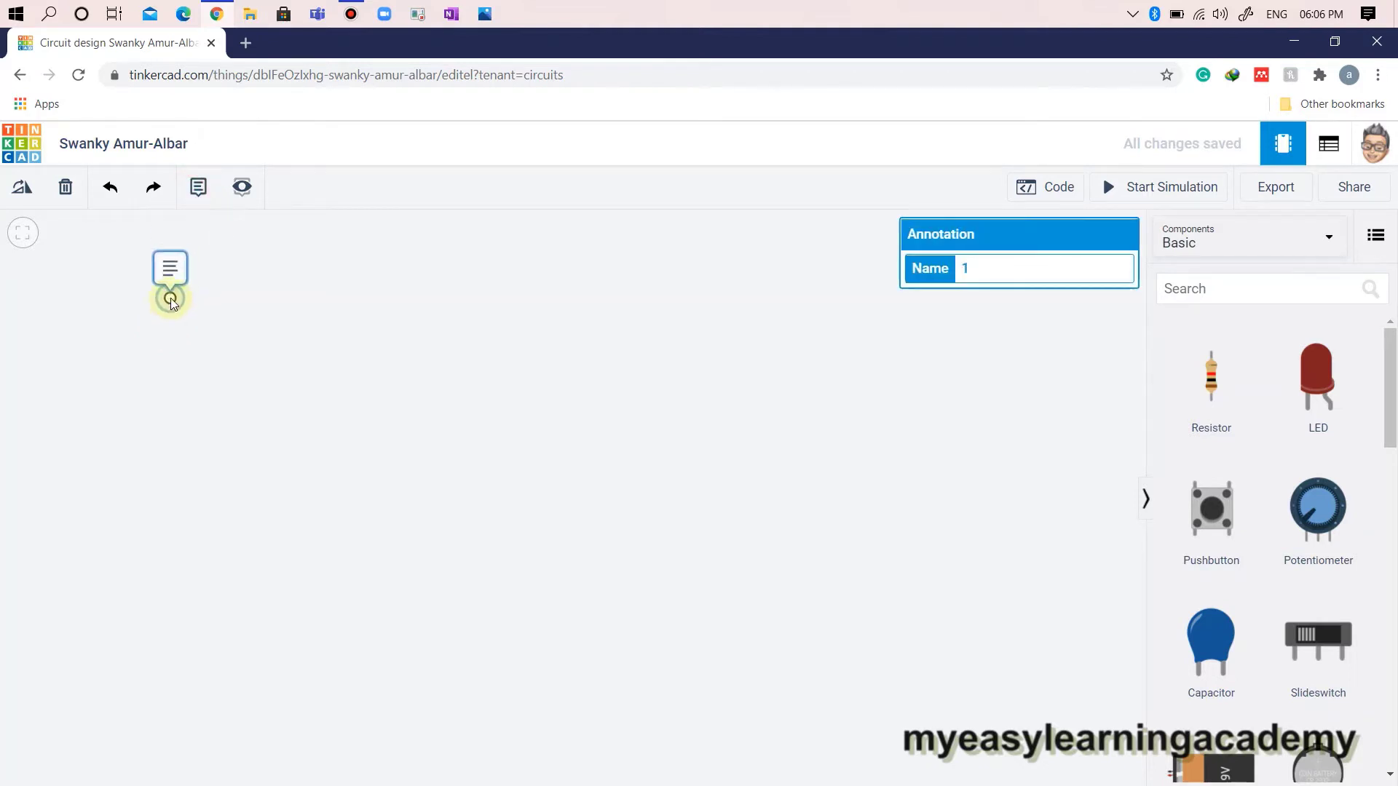
click(170, 295)
double_click(171, 268)
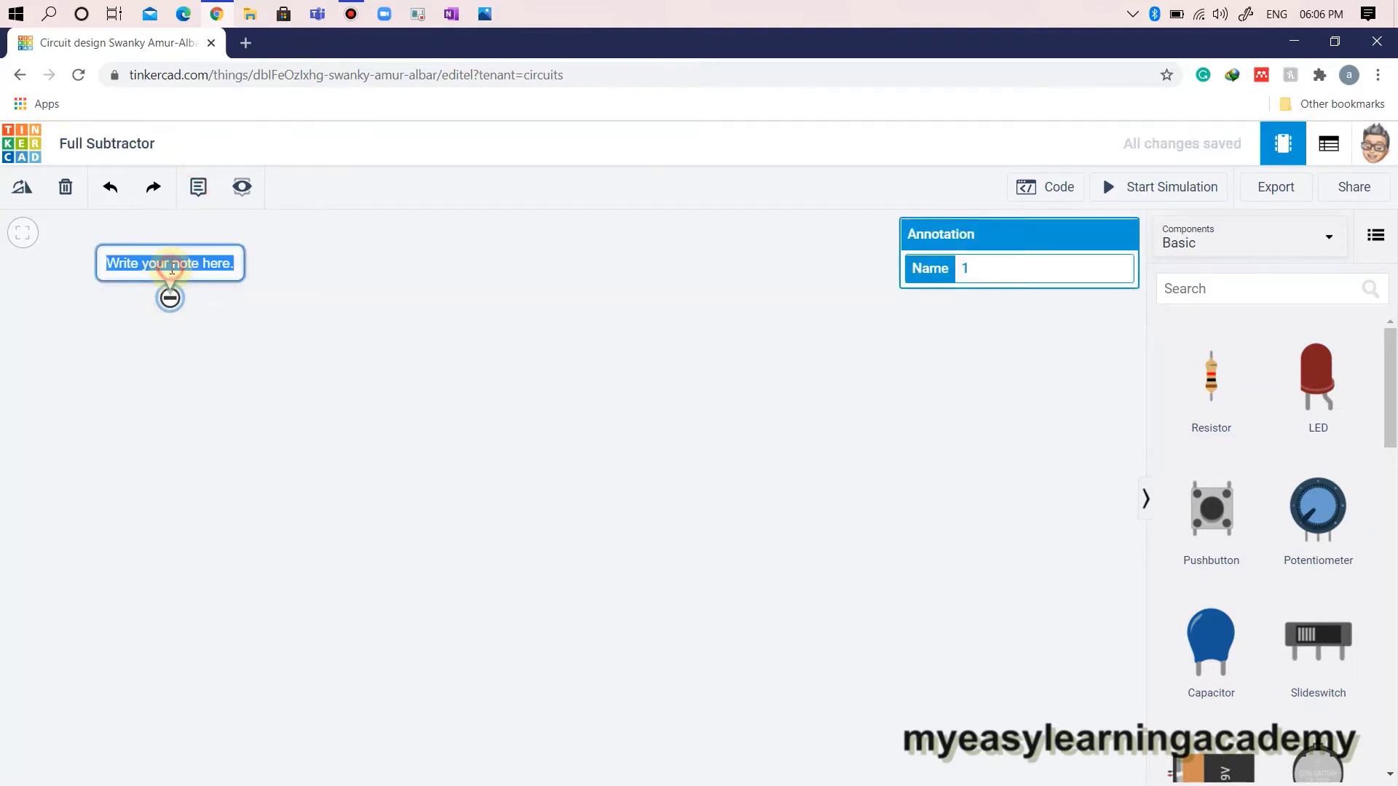
text(Full)
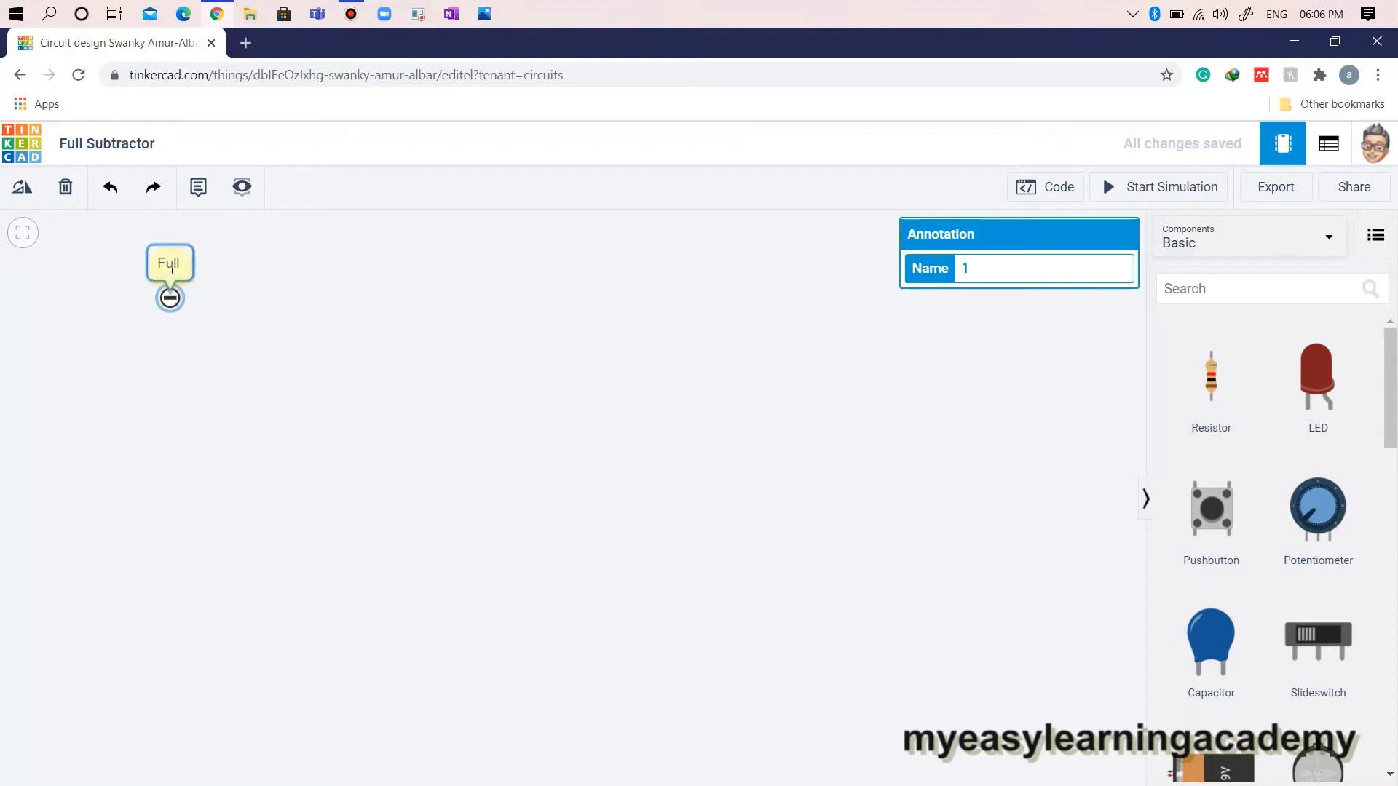
text( Subtract)
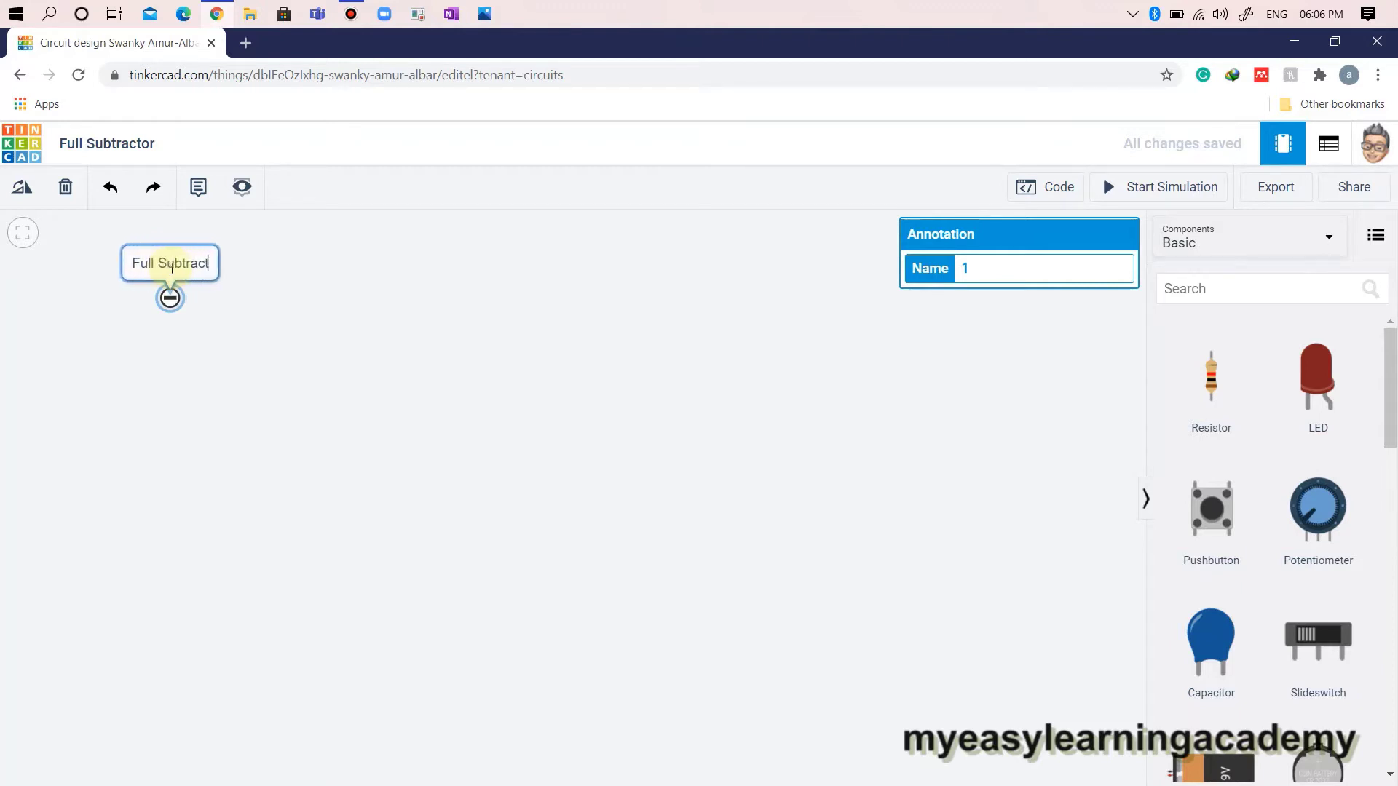
text(or)
click(219, 350)
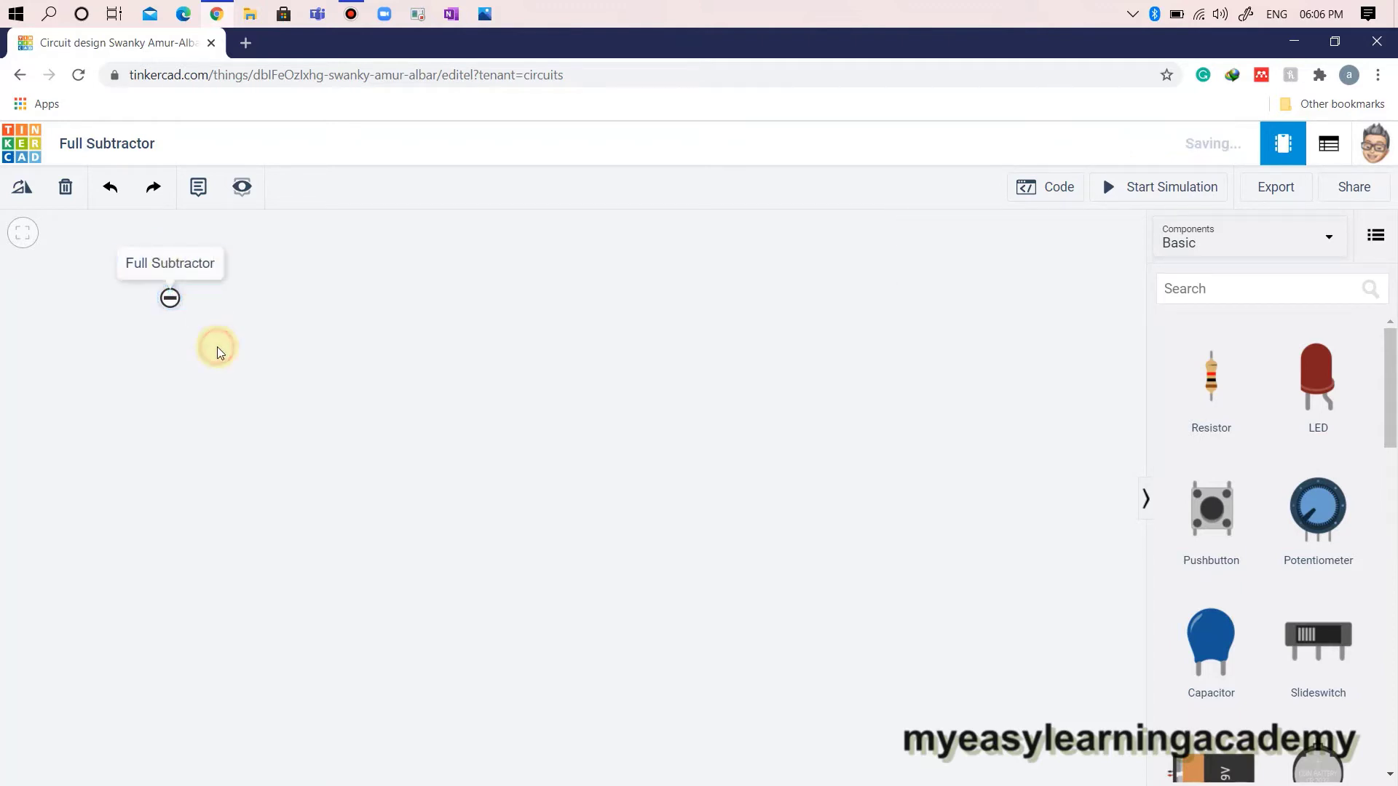
Step: Add a second note below the title with the pasted component list
click(201, 194)
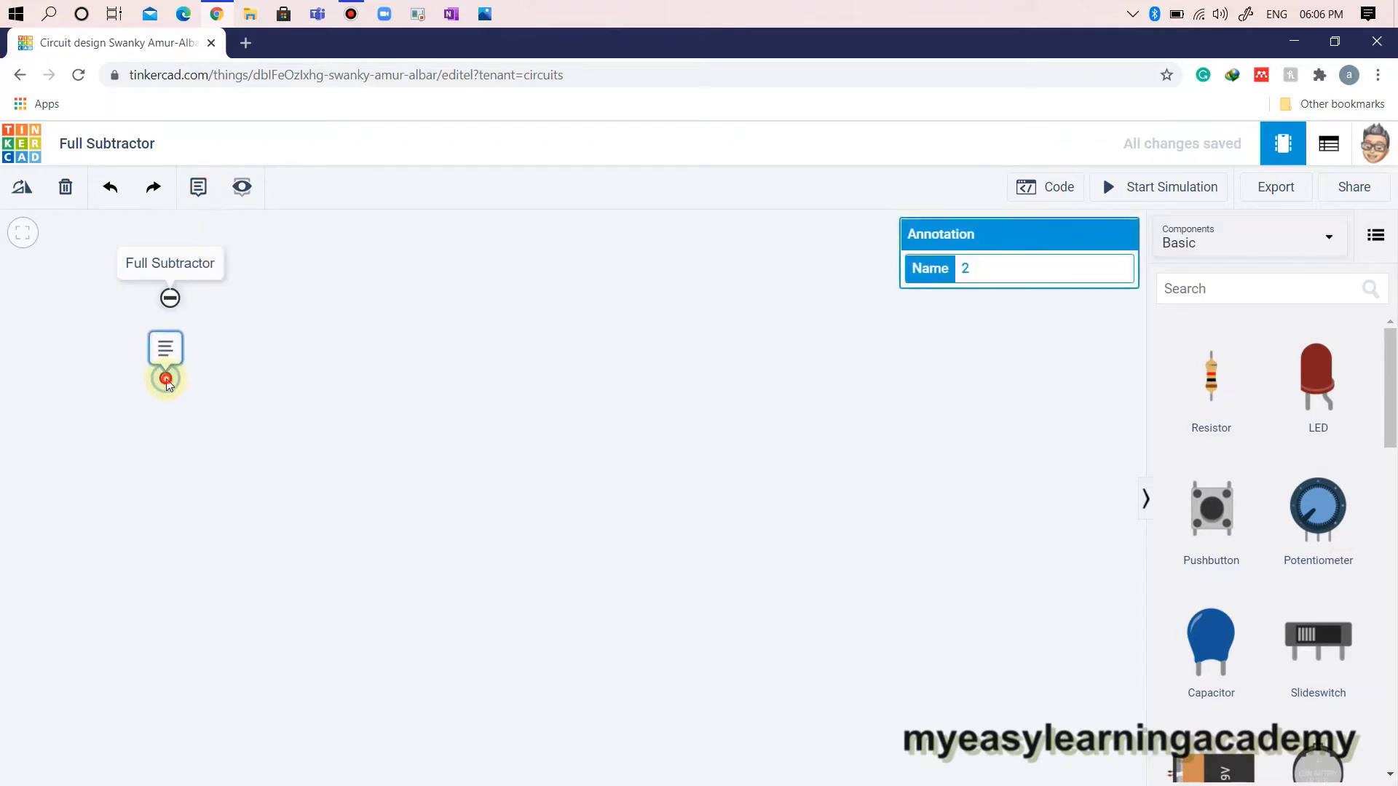
click(166, 376)
key(ctrl+a)
text(The components required are two resistors of 150 ohms each, two LED's for indication, a DIP x4 switch, breadboard, power supply, EXOR gate IC 7486, AND gate IC 7408, OR gate IC 7432, and HEX inverter IC 7404.)
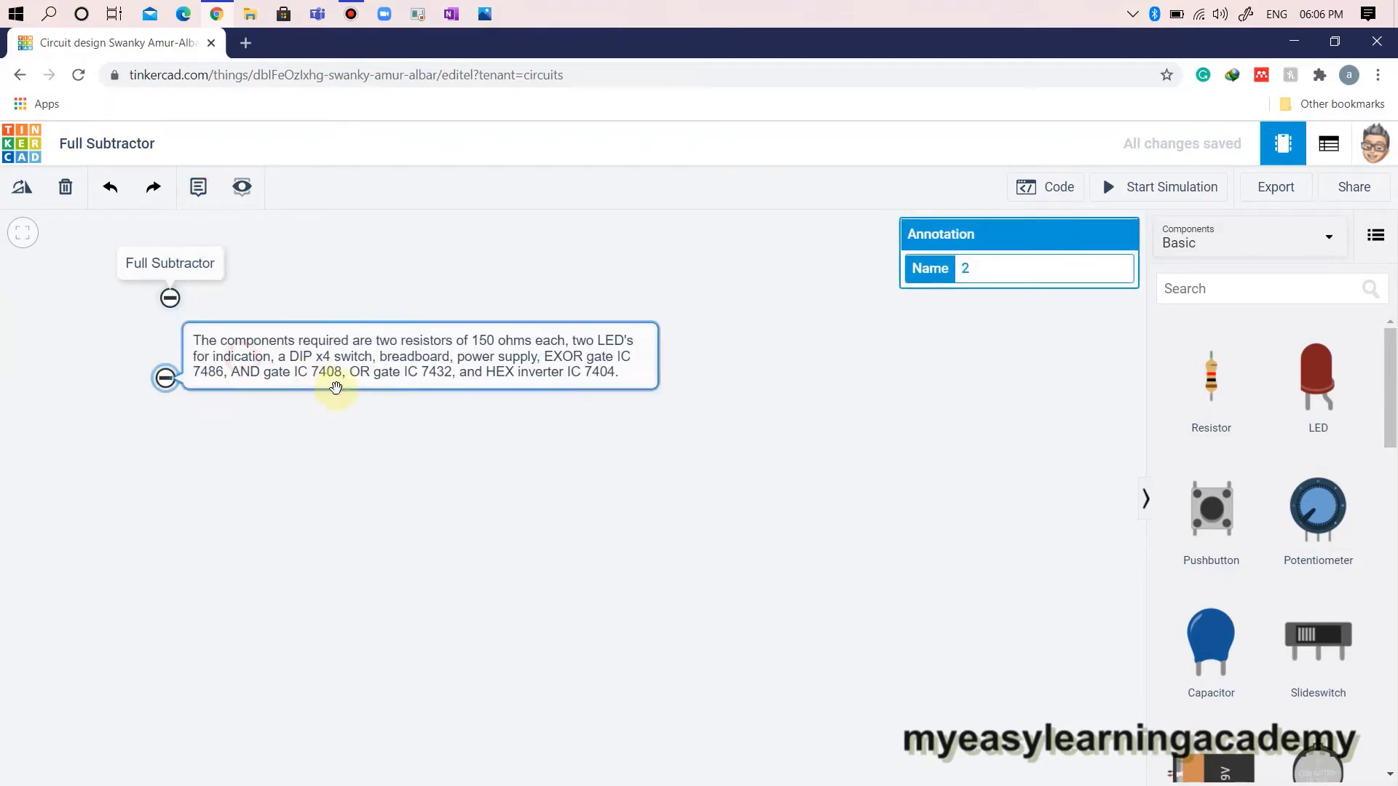
drag(166, 377, 169, 348)
triple_click(350, 330)
click(457, 436)
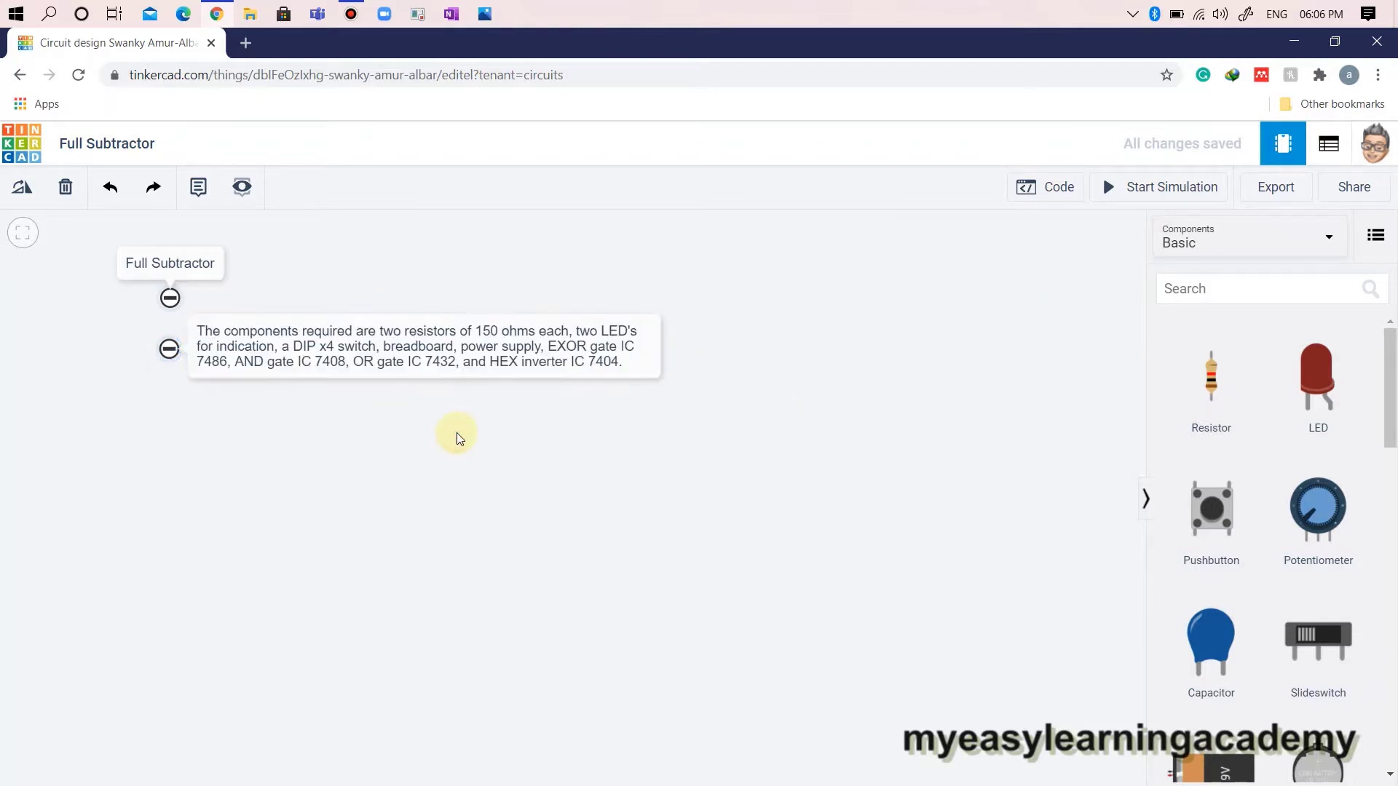
Step: Place two 150 Ω resistors side by side below the notes
click(1211, 376)
click(420, 424)
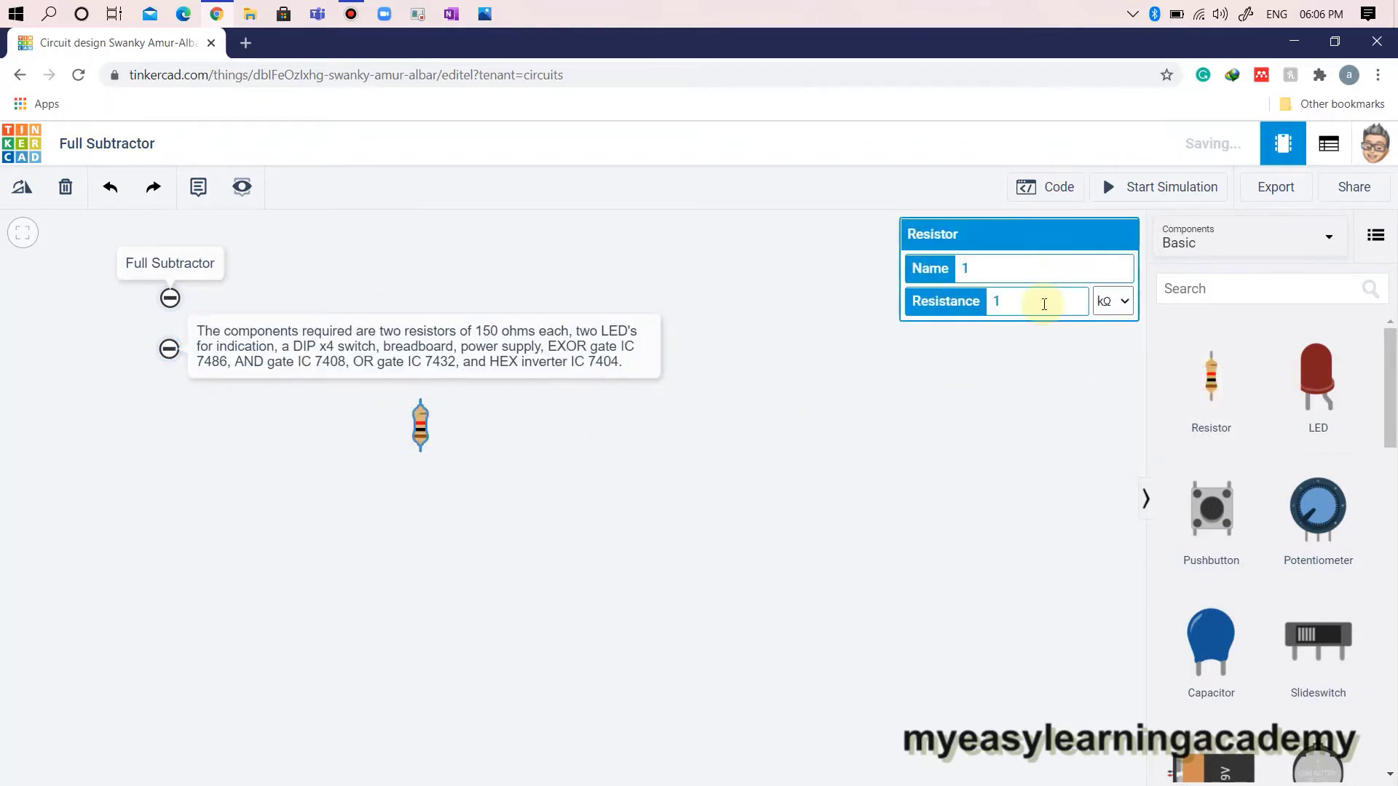
click(1051, 302)
text(50)
click(1113, 302)
click(1108, 387)
key(ctrl+c)
key(ctrl+v)
click(465, 426)
Step: Add a red LED and a blue LED next to the resistors
click(1318, 377)
click(530, 424)
click(1315, 382)
click(599, 424)
click(1020, 302)
click(1005, 374)
Step: Show All components and add the four-way DIP switch and a breadboard below the parts
click(1205, 250)
click(1201, 311)
scroll(1223, 477, down, 10)
scroll(1226, 493, down, 5)
click(1211, 540)
click(692, 441)
scroll(1312, 566, down, 10)
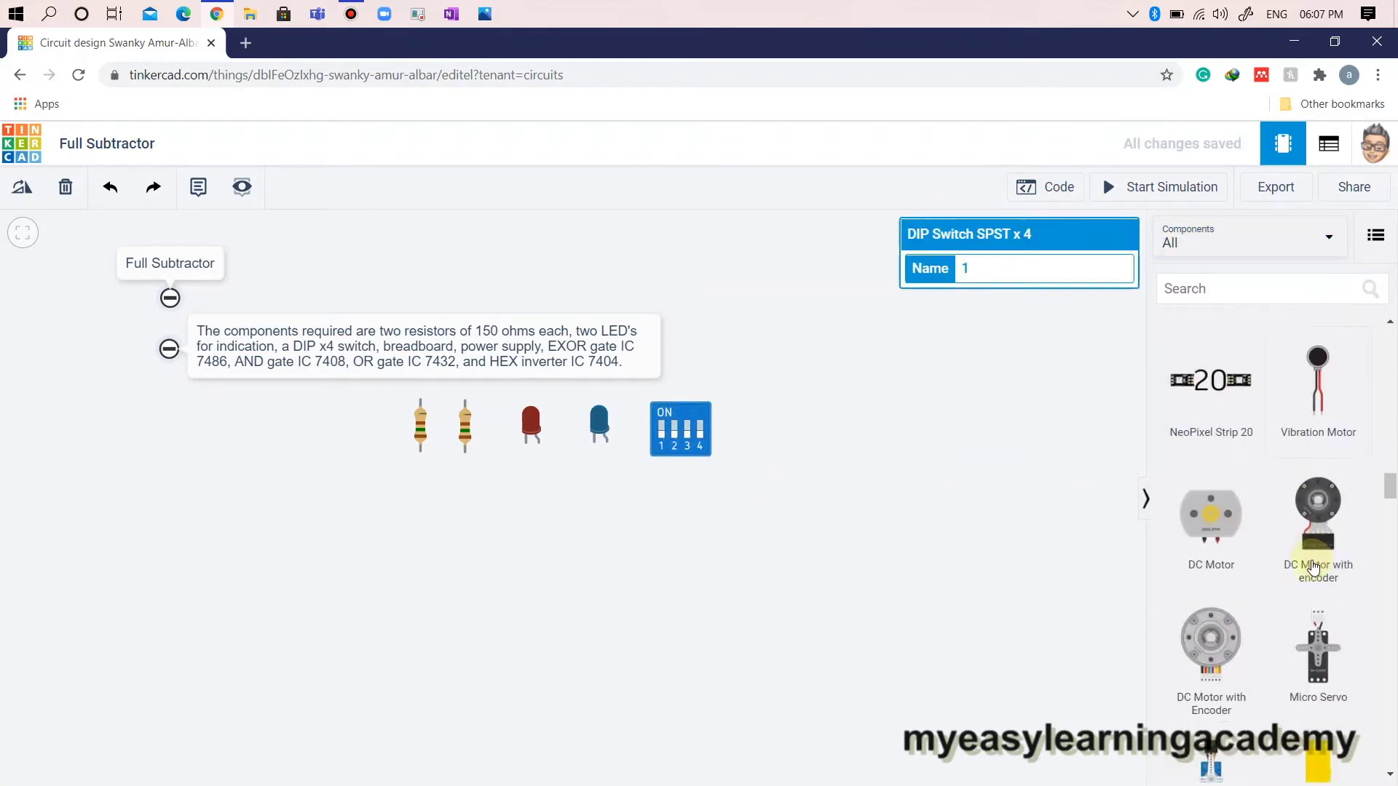
scroll(1313, 566, down, 10)
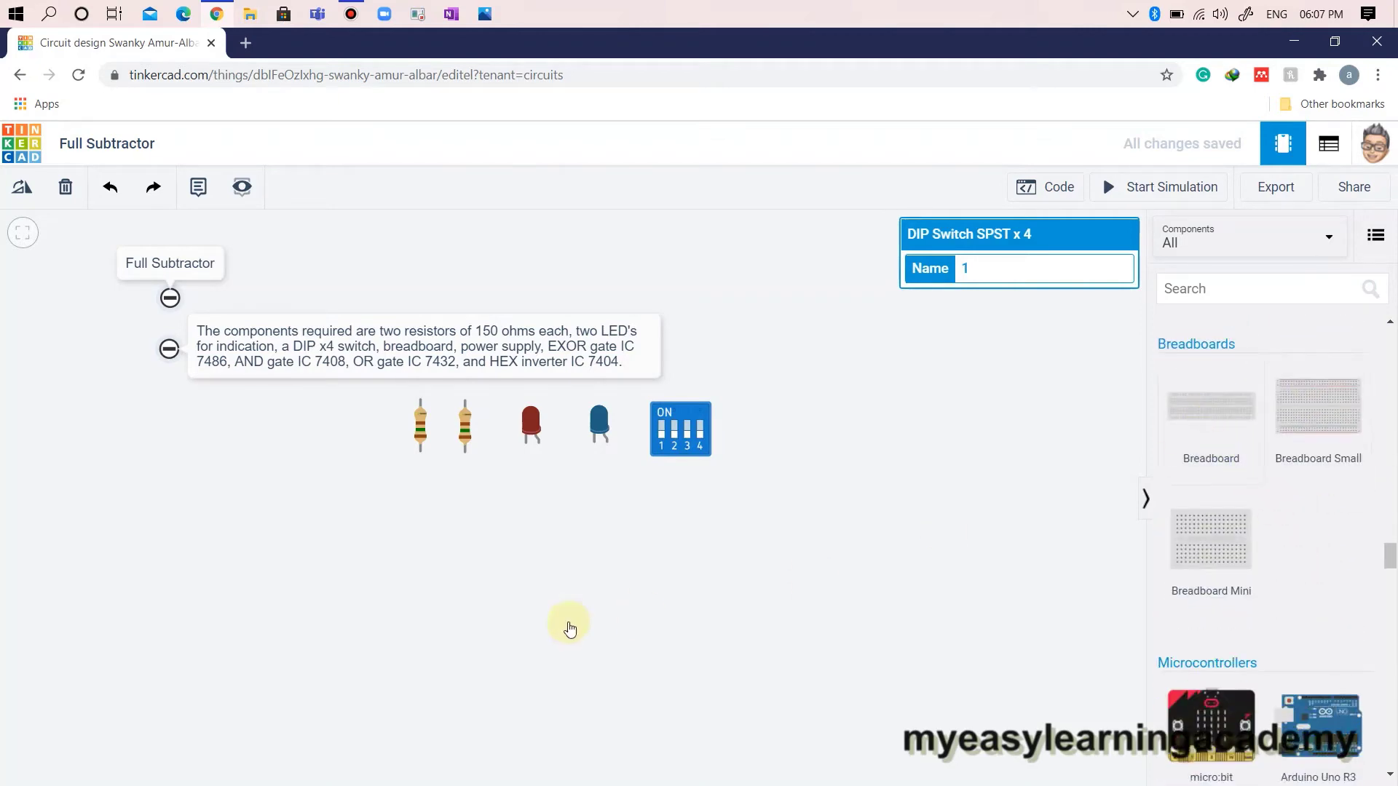
click(570, 628)
Step: Add a power supply and the 74HC08, 74HC32 and 74HC86 gate chips
scroll(1226, 609, down, 9)
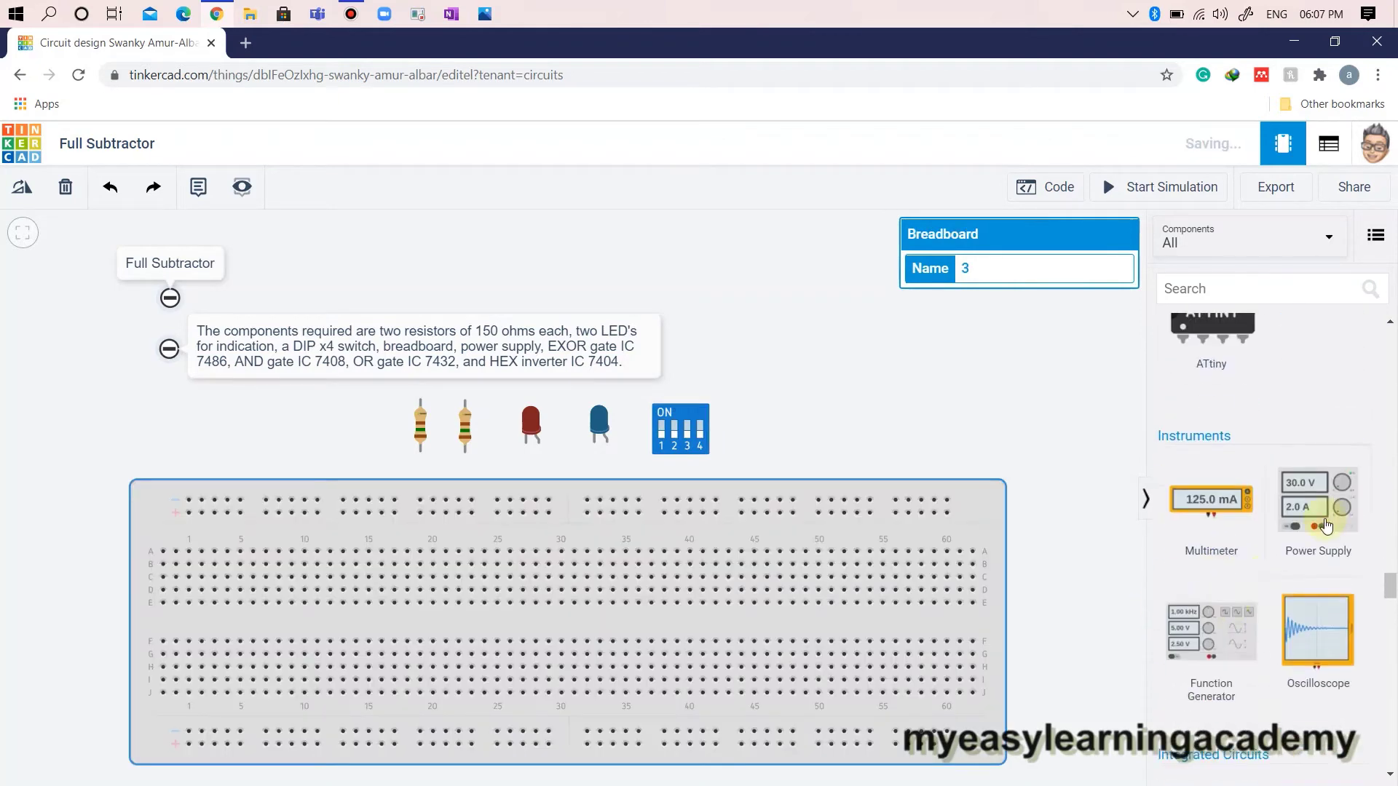
drag(1318, 510, 817, 450)
scroll(1373, 619, down, 10)
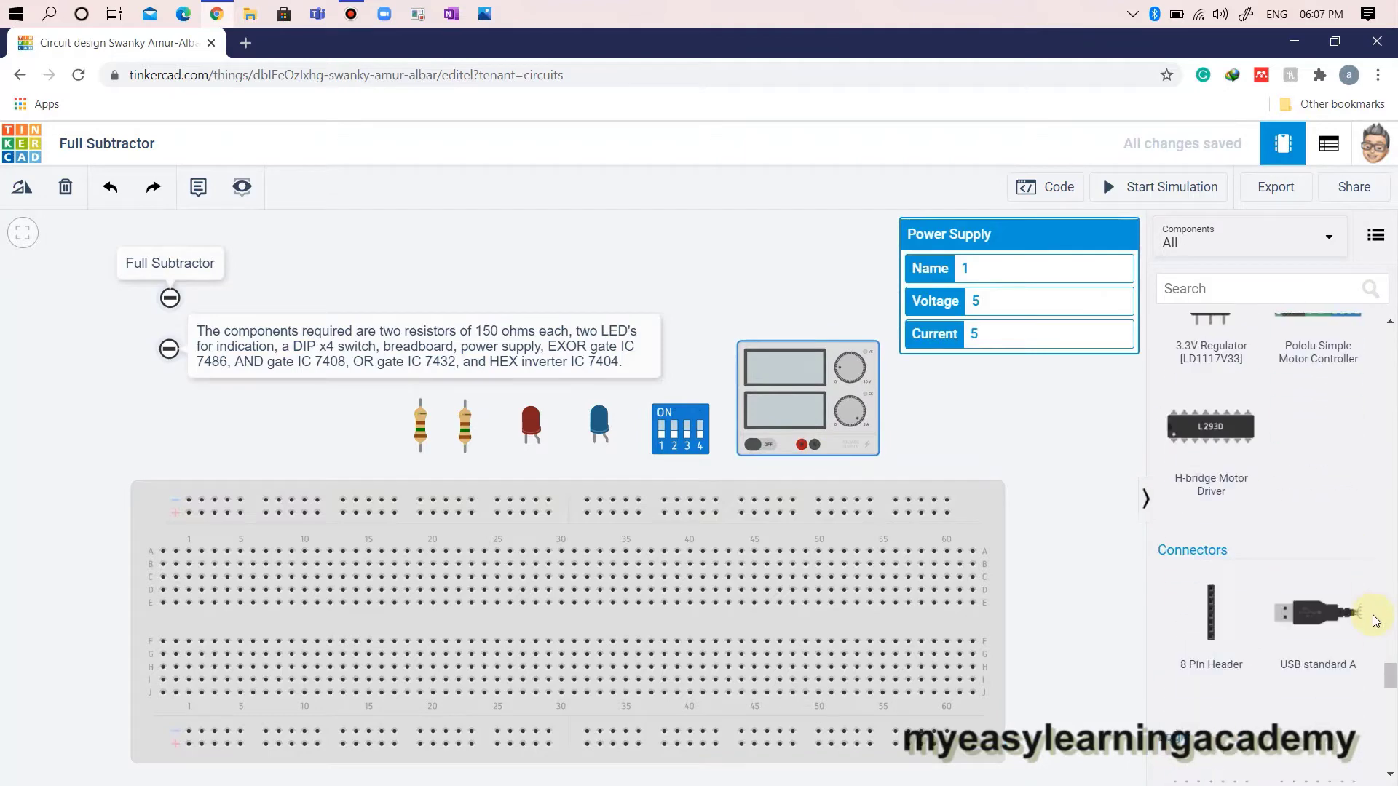
scroll(1273, 536, down, 1)
drag(1211, 478, 964, 369)
drag(1318, 477, 960, 425)
drag(1211, 610, 1067, 366)
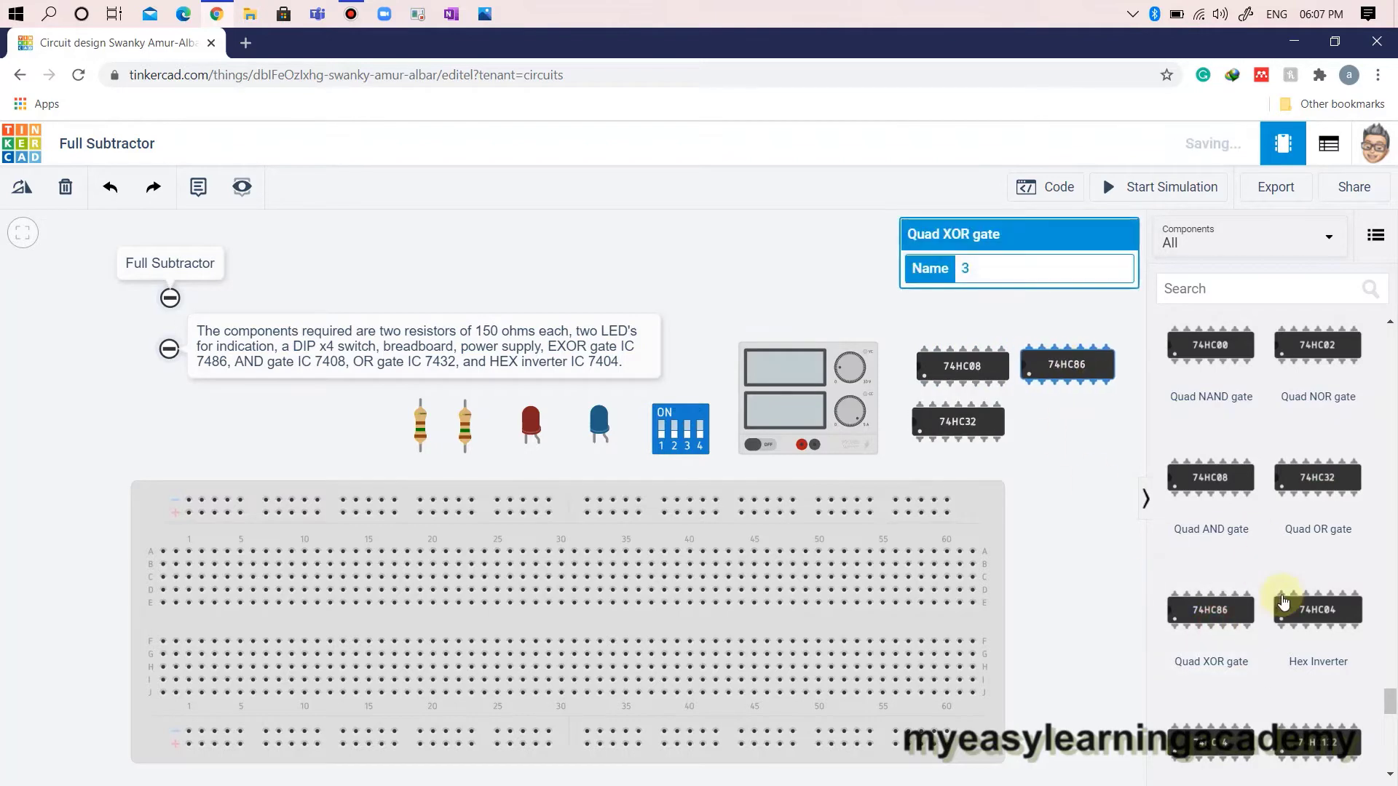
Step: Add the 74HC04 hex inverter and move the power supply left of the breadboard
click(1071, 422)
click(1064, 520)
scroll(1064, 521, down, 1)
drag(1077, 642, 1070, 581)
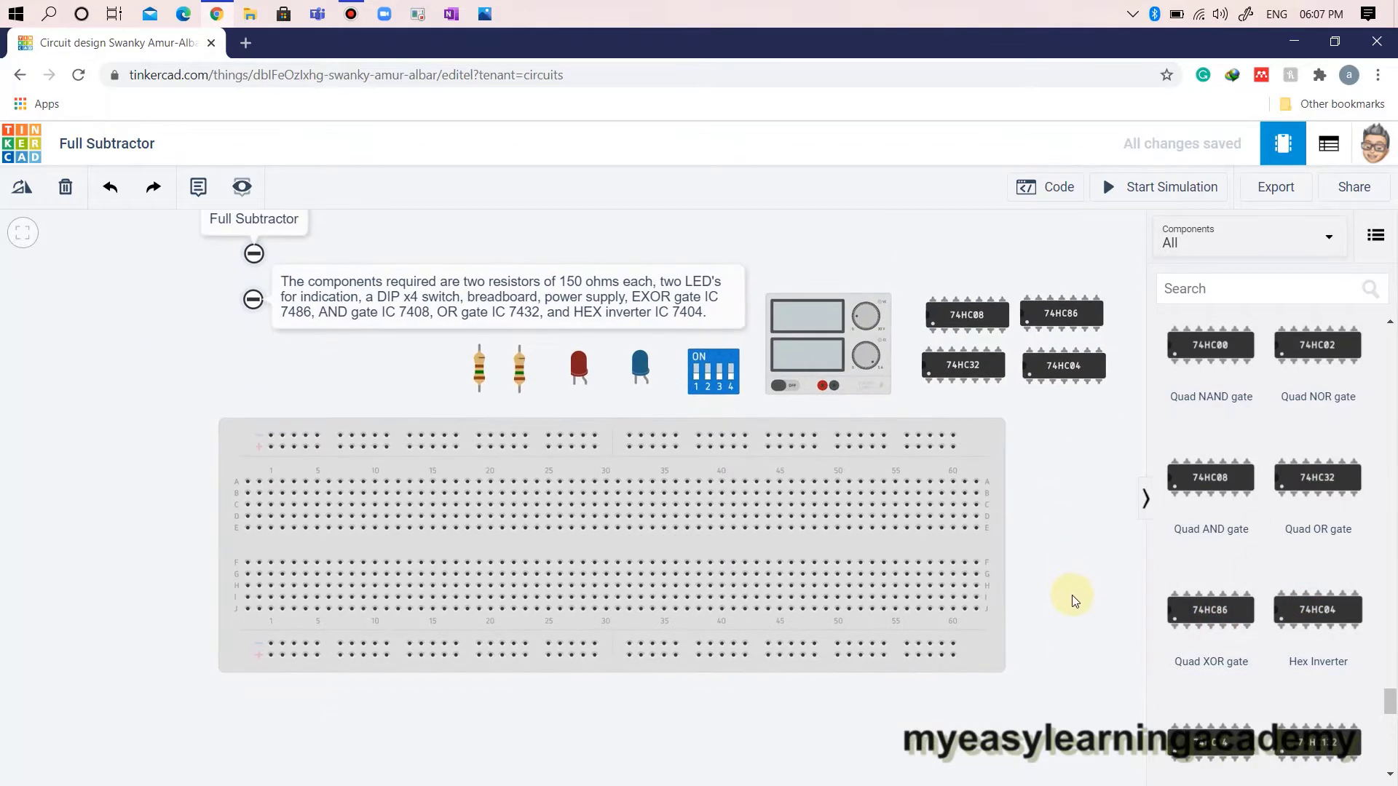
drag(831, 339, 93, 505)
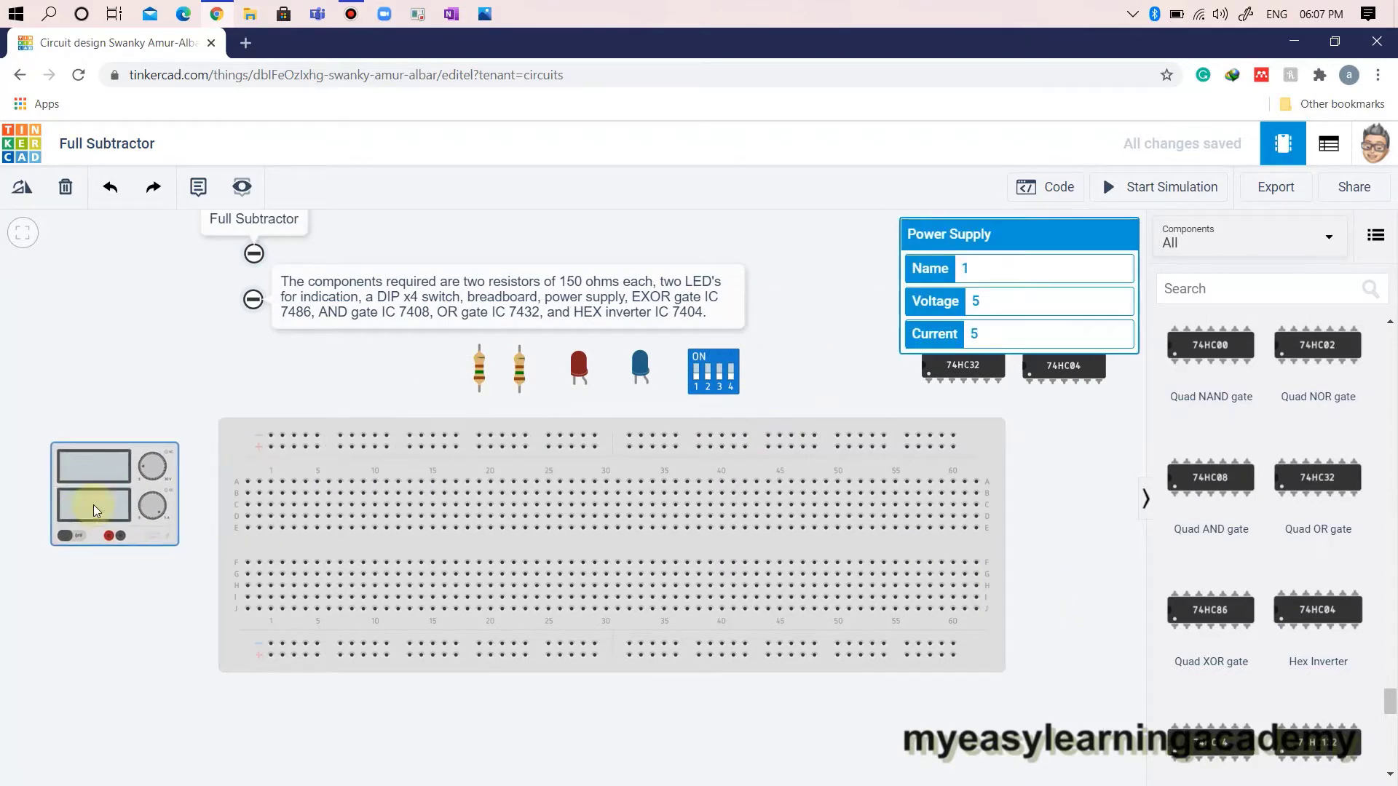
Step: Wire the supply's positive terminal to the breadboard's bottom rail in red
click(110, 541)
click(108, 659)
click(272, 654)
click(106, 666)
drag(106, 667, 146, 678)
click(313, 609)
click(178, 674)
click(1005, 271)
click(1009, 302)
click(1071, 587)
Step: Wire the supply's negative terminal to the bottom rail in black
click(115, 558)
click(115, 662)
click(266, 666)
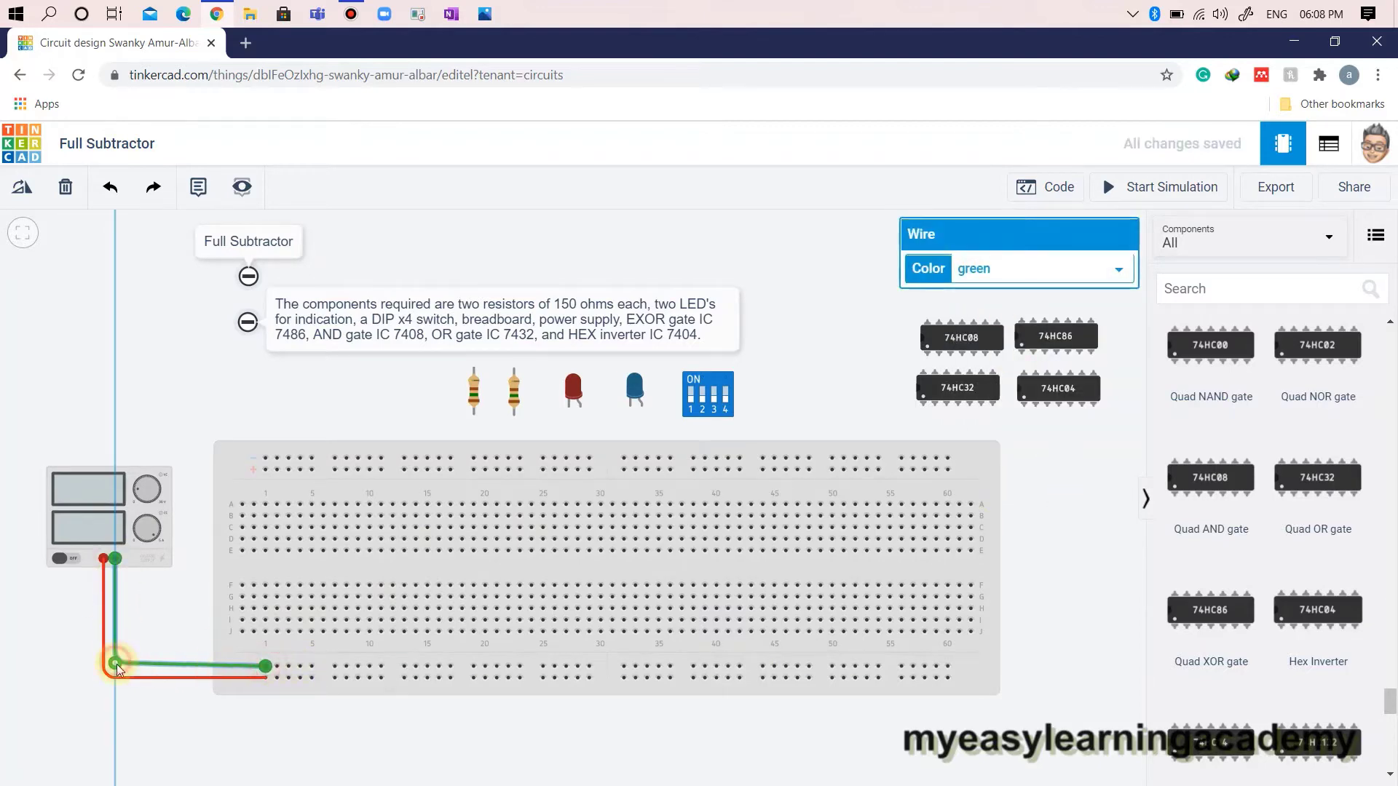
click(1041, 269)
click(1005, 286)
click(816, 340)
Step: Jumper the bottom rails to the top rails with a black and a red wire
click(277, 666)
click(276, 457)
click(1071, 269)
click(1071, 290)
click(288, 470)
click(289, 678)
click(1031, 269)
click(1020, 305)
click(1032, 541)
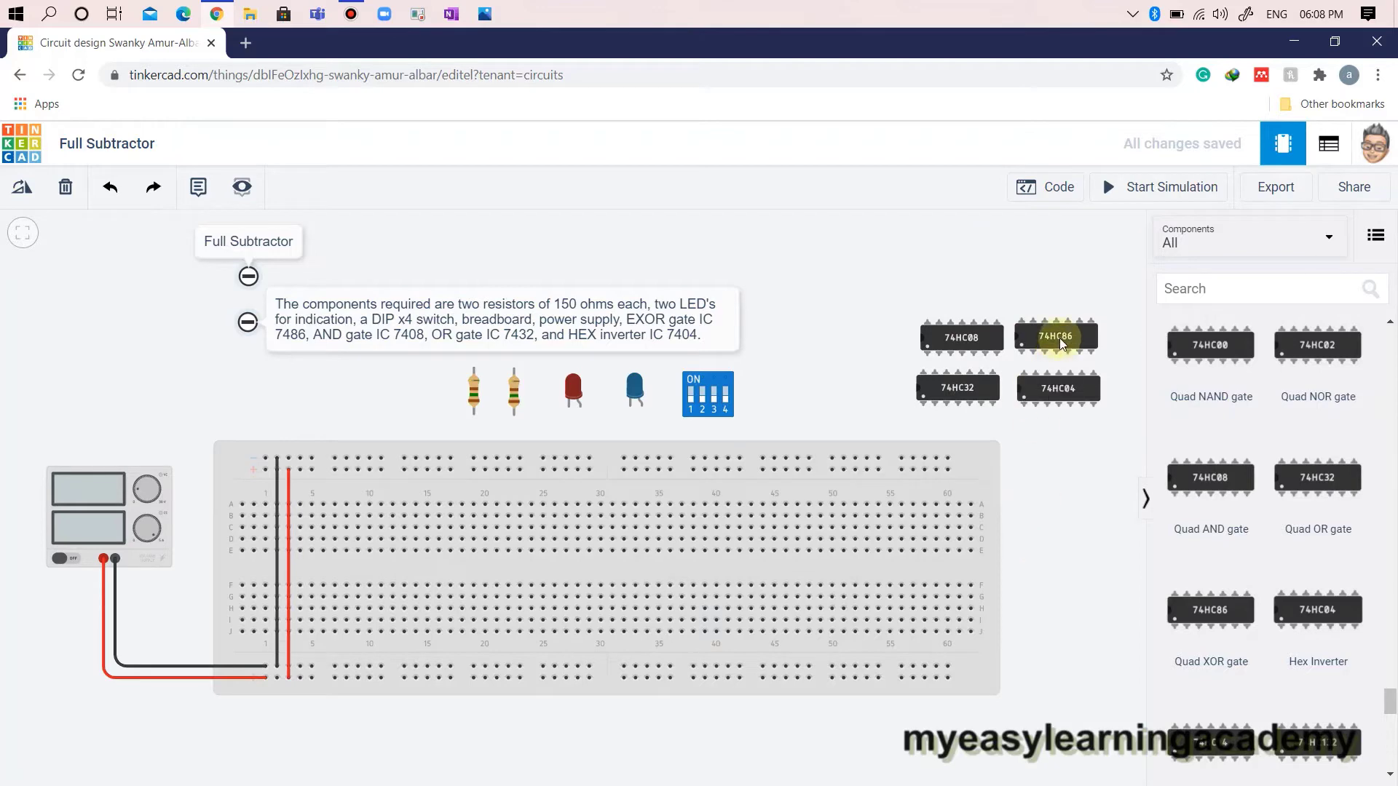
Step: Place 74HC86 near column 23, then 74HC04, 74HC08 and 74HC32 rightward across the centre gap
drag(1057, 363, 524, 577)
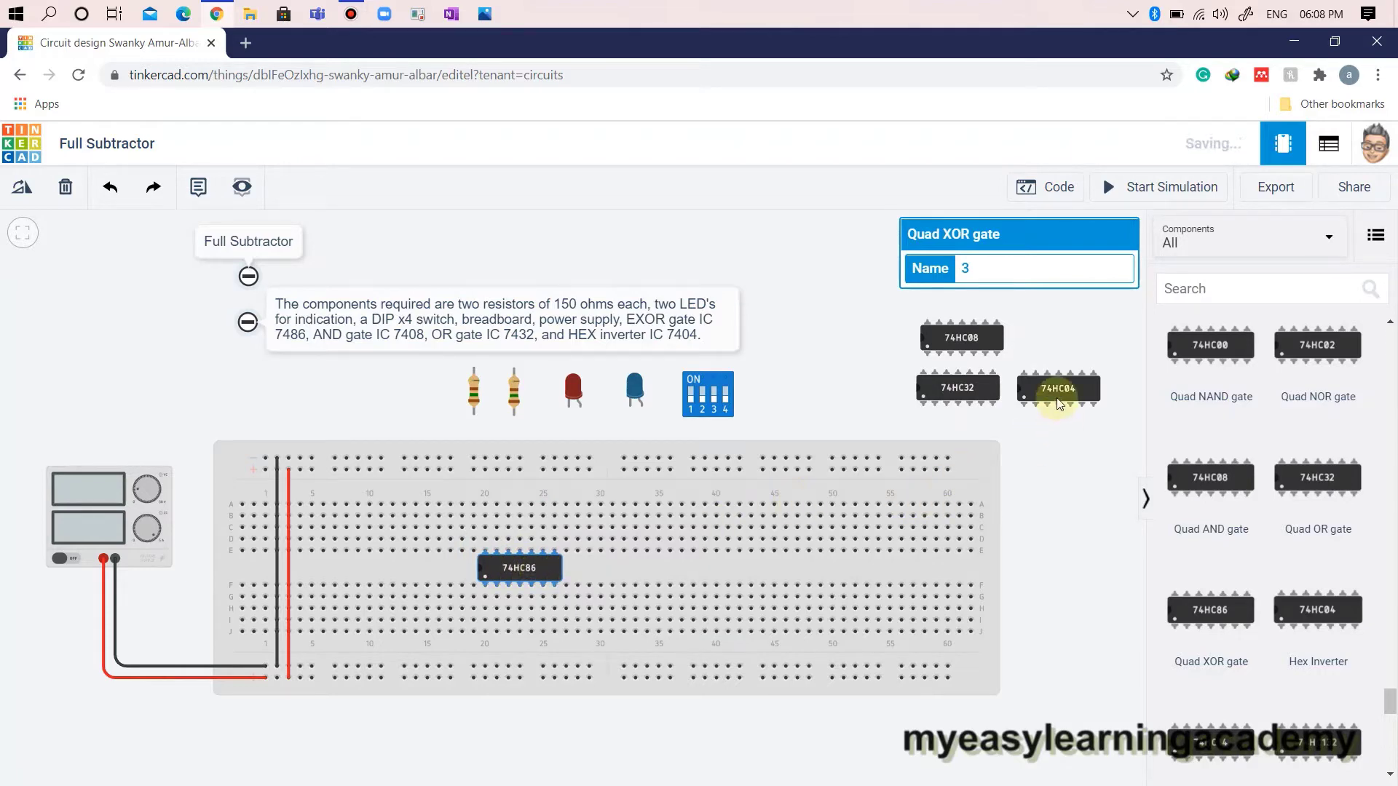
drag(1055, 390, 631, 571)
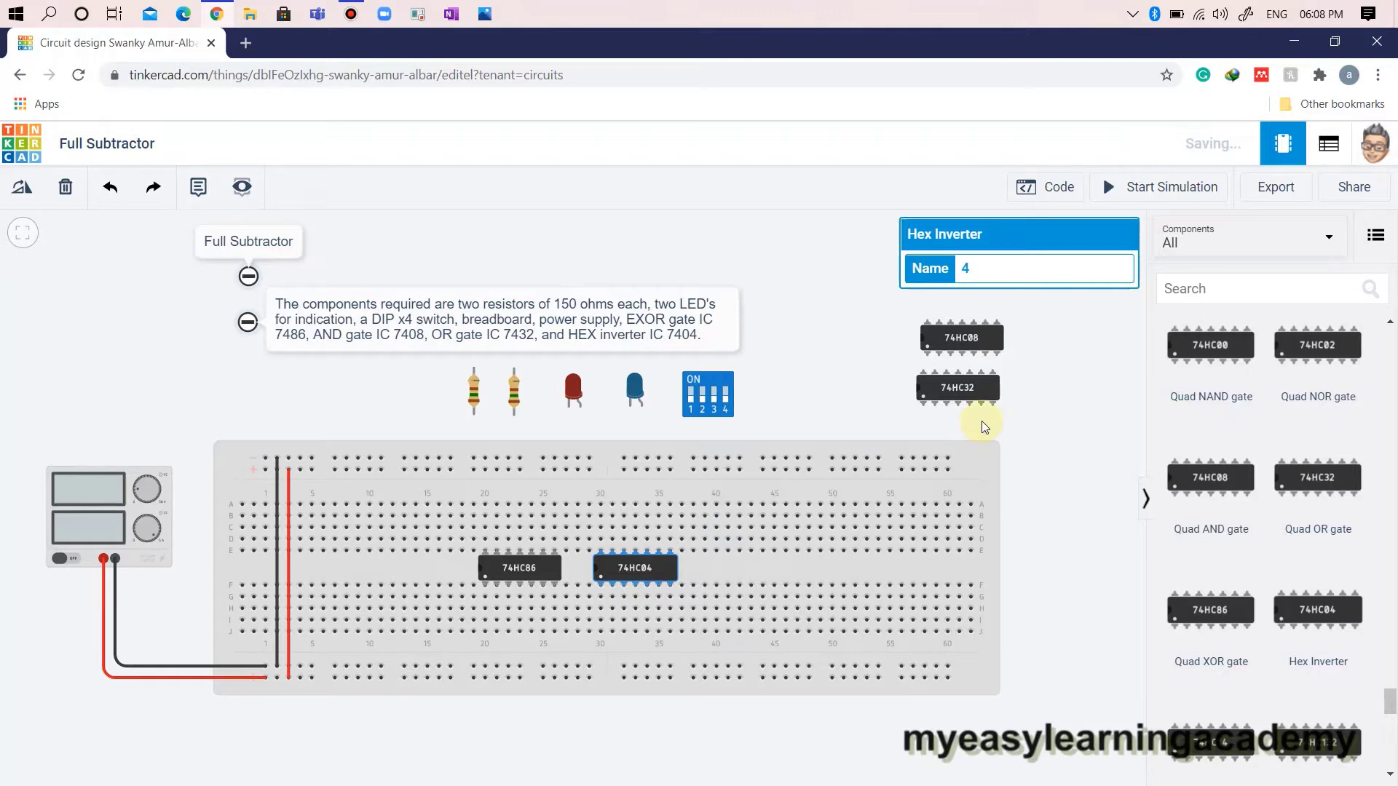
drag(960, 343, 787, 572)
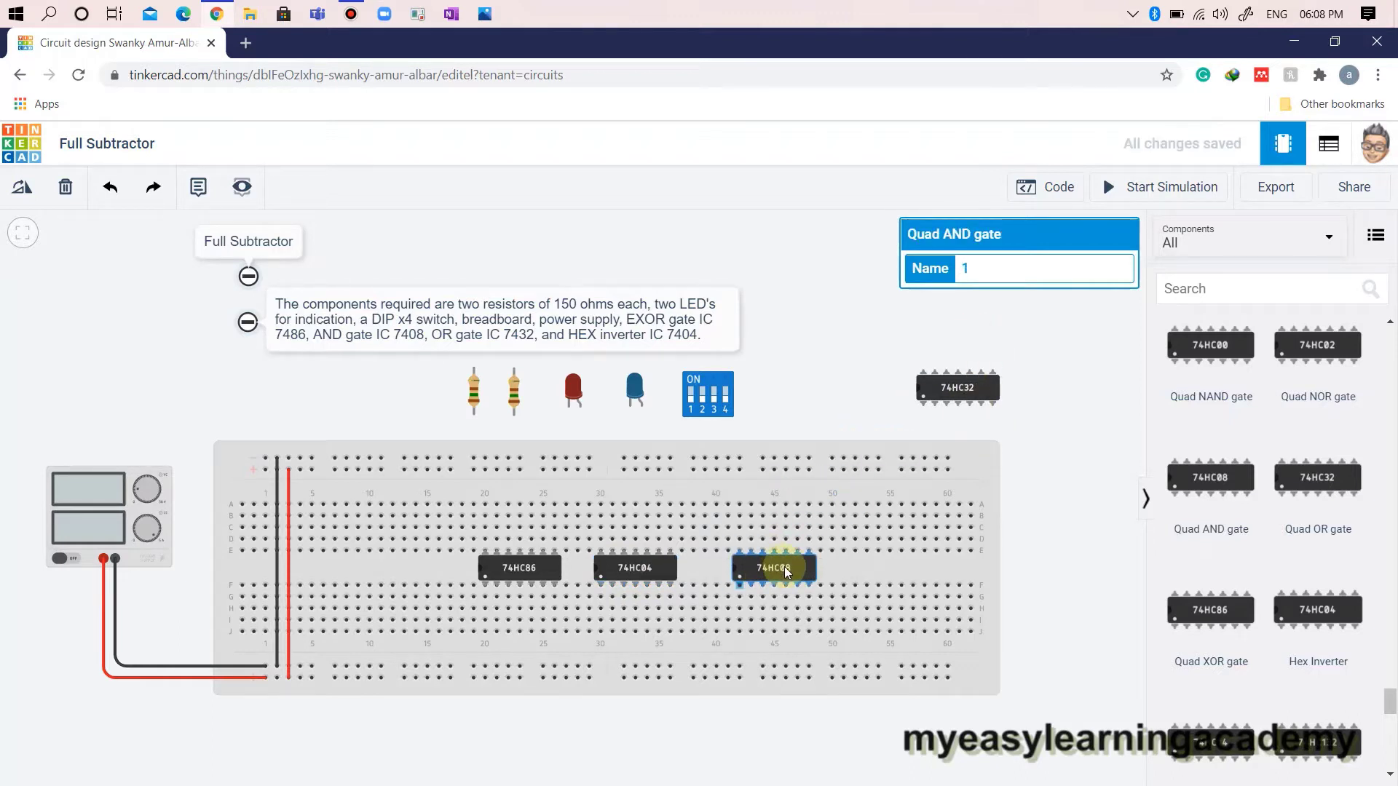
drag(954, 388, 896, 566)
Step: Run black ground wires from the 74HC86 and 74HC04 to the bottom rail
click(1039, 605)
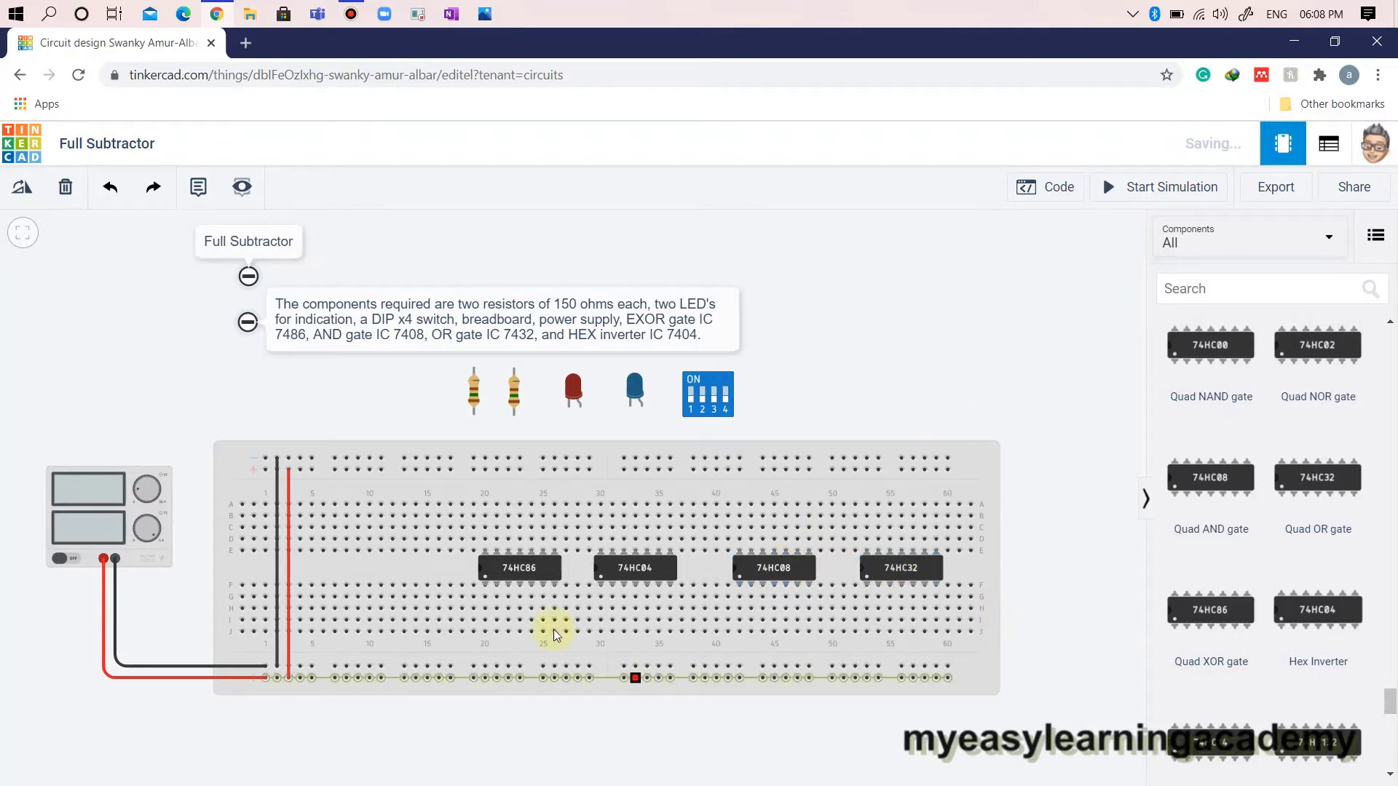
click(554, 585)
click(554, 666)
click(1041, 277)
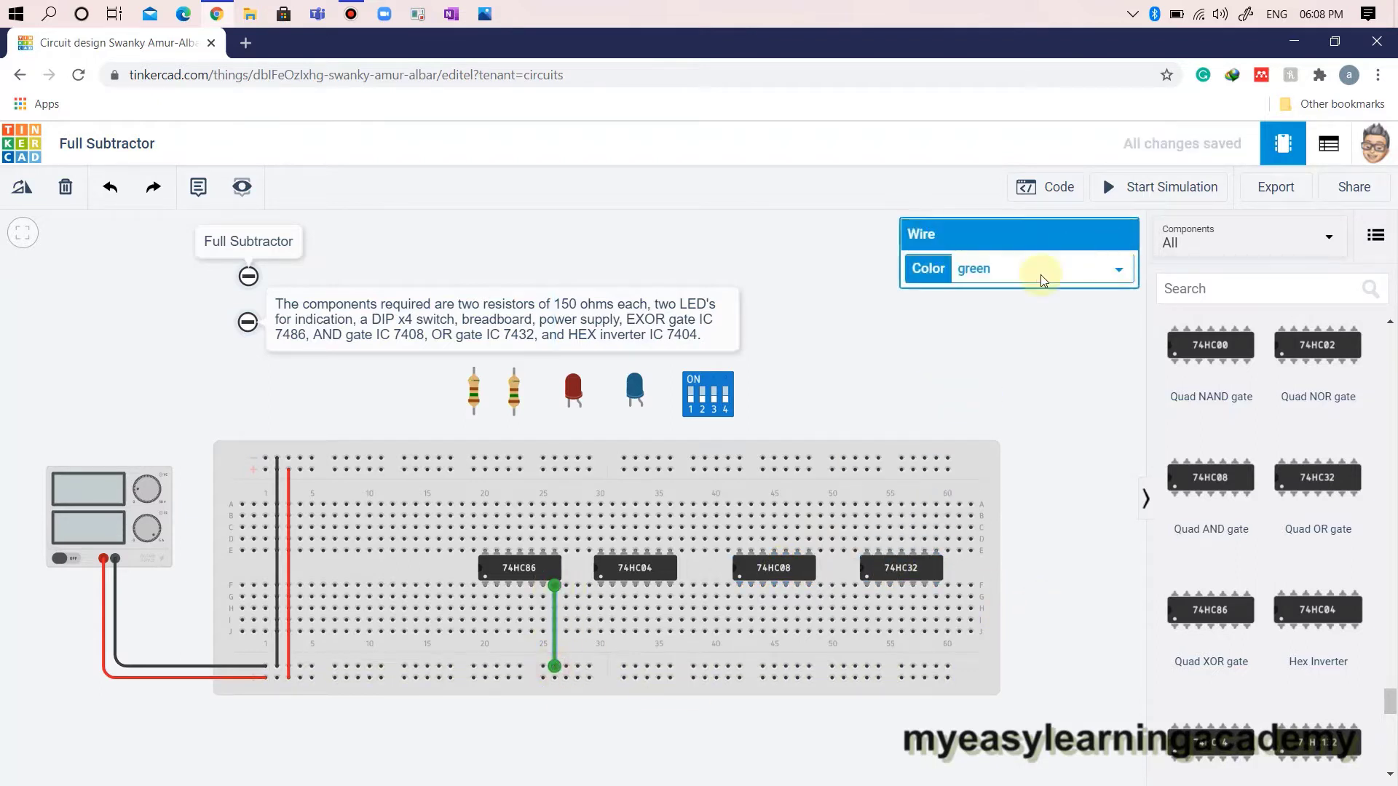
click(1046, 301)
click(670, 586)
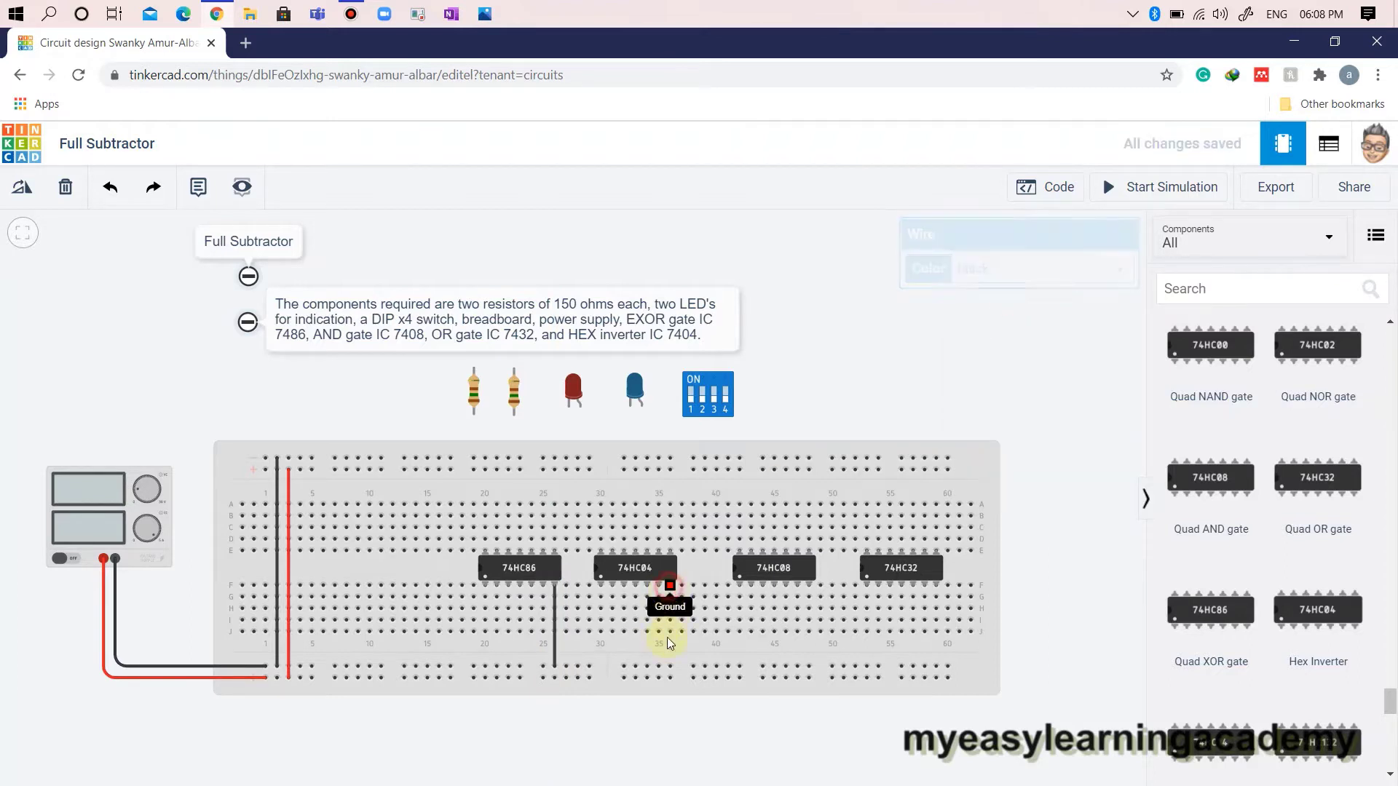
click(668, 665)
click(1034, 268)
click(1016, 291)
Step: Run black ground wires from the 74HC08 and 74HC32 to the bottom rail
click(809, 586)
click(808, 666)
click(1026, 268)
click(1011, 291)
click(935, 586)
click(936, 666)
click(1027, 268)
click(1016, 292)
Step: Connect the 74HC86 and 74HC04 power pins to the top rail with red wires
click(485, 553)
click(484, 469)
click(1005, 269)
click(1005, 306)
click(601, 554)
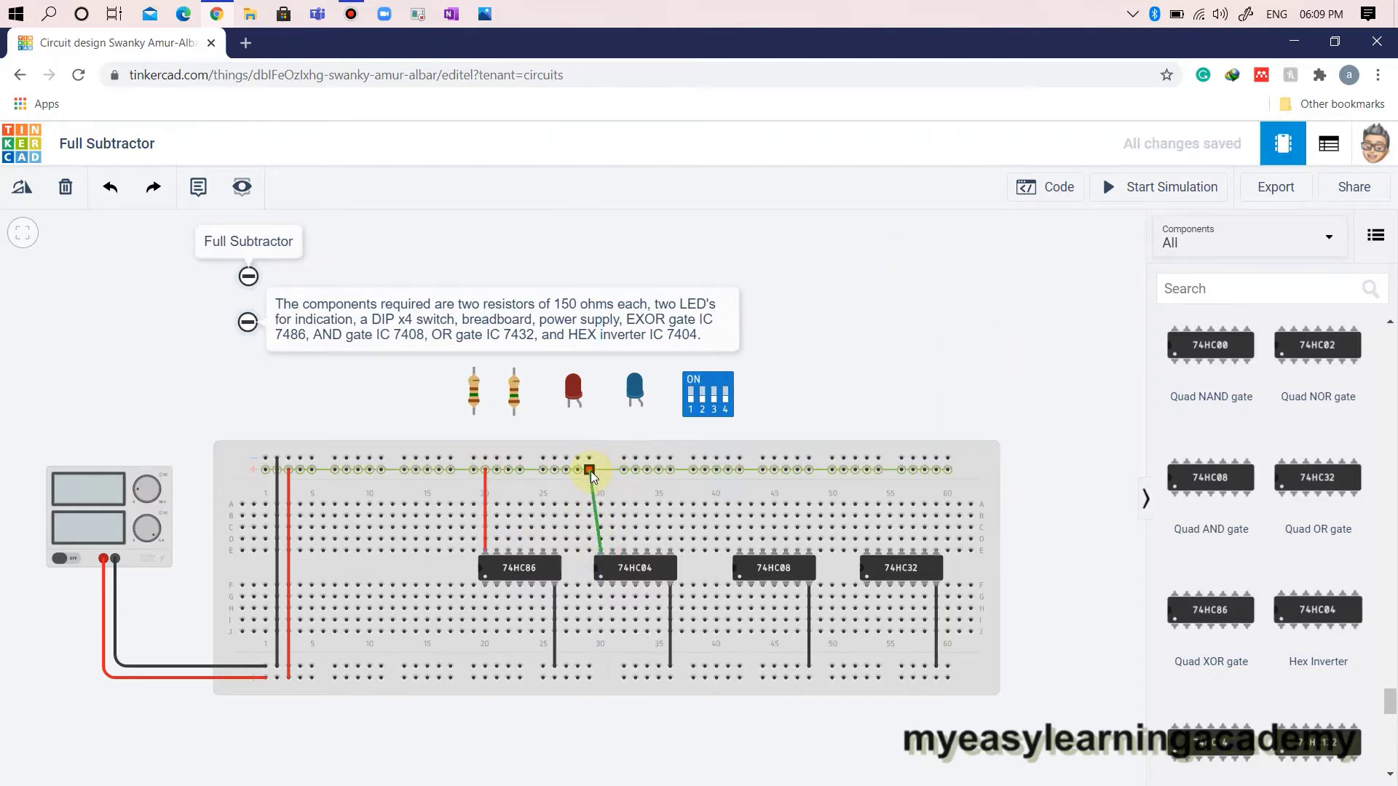
click(590, 470)
drag(590, 470, 605, 477)
click(1005, 268)
click(1005, 306)
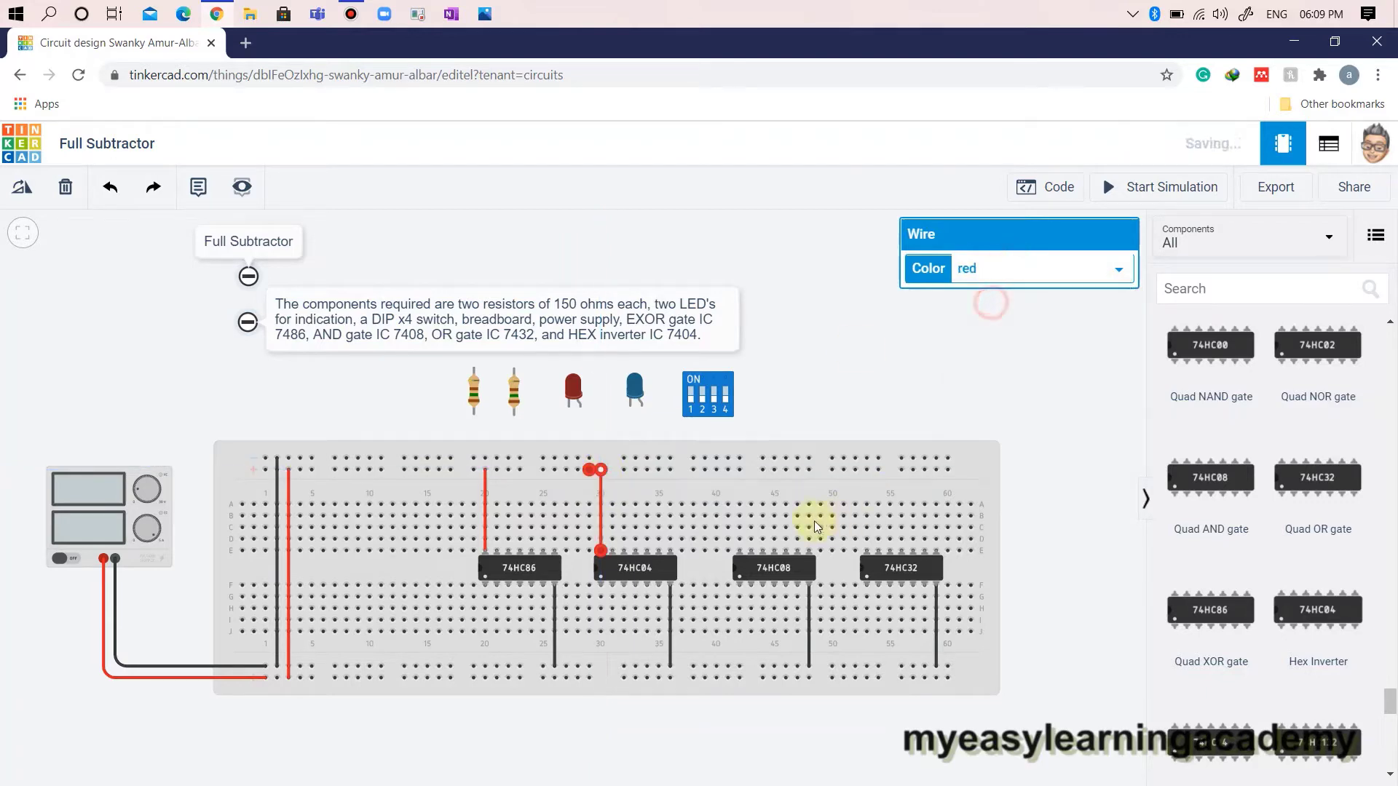
Step: Connect the 74HC08 and 74HC32 power pins to the top rail with red wires
click(740, 552)
click(740, 470)
click(1008, 268)
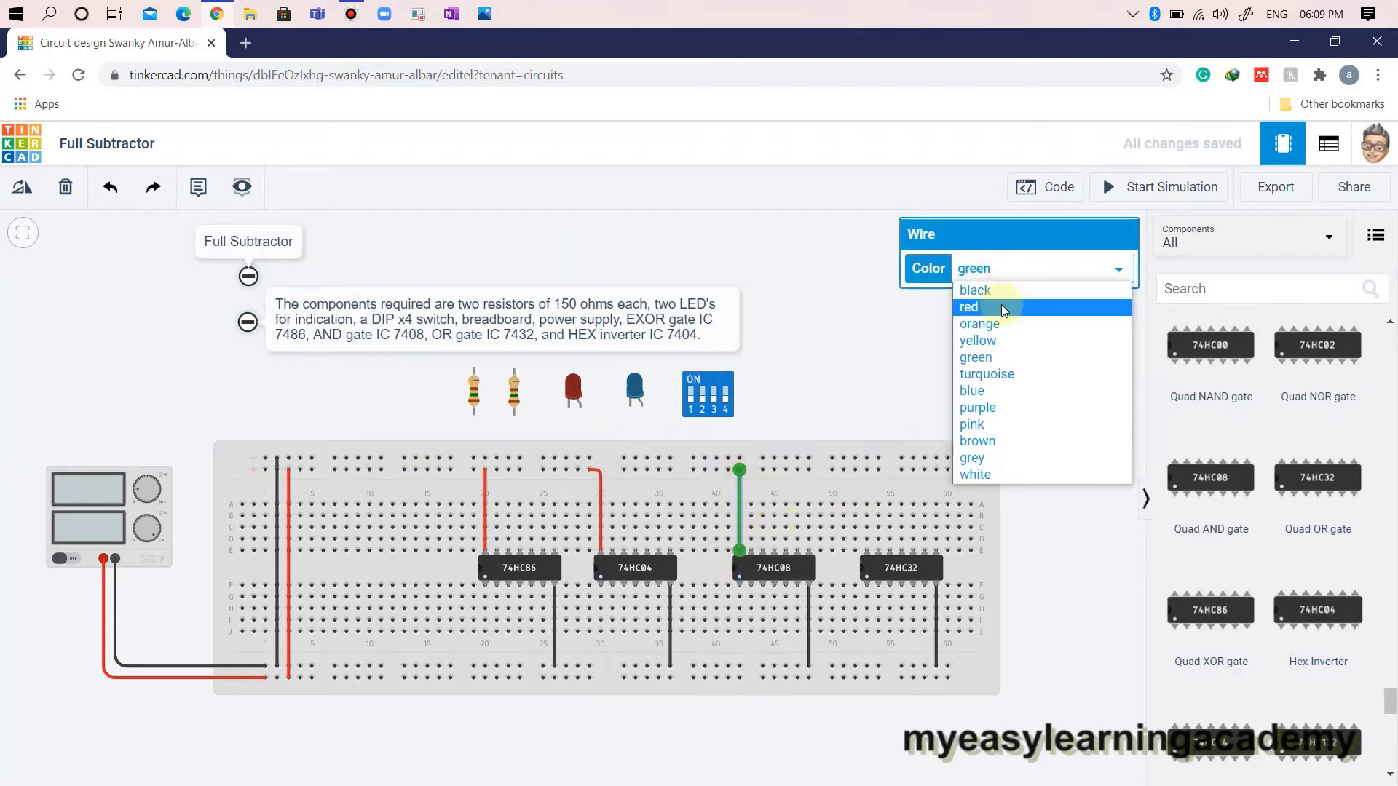
click(1005, 306)
click(867, 551)
click(866, 470)
click(1005, 269)
click(1005, 306)
click(1047, 470)
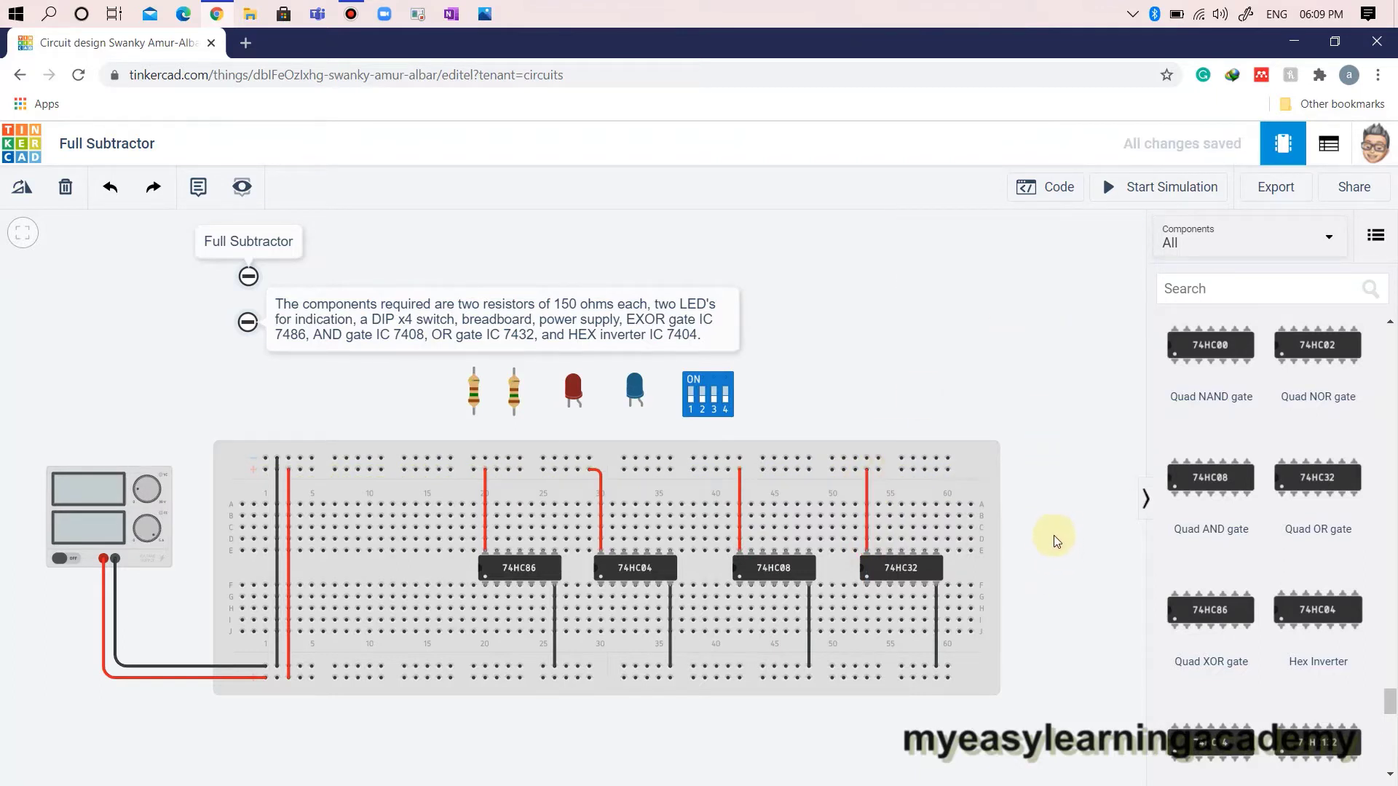
scroll(1055, 538, down, 3)
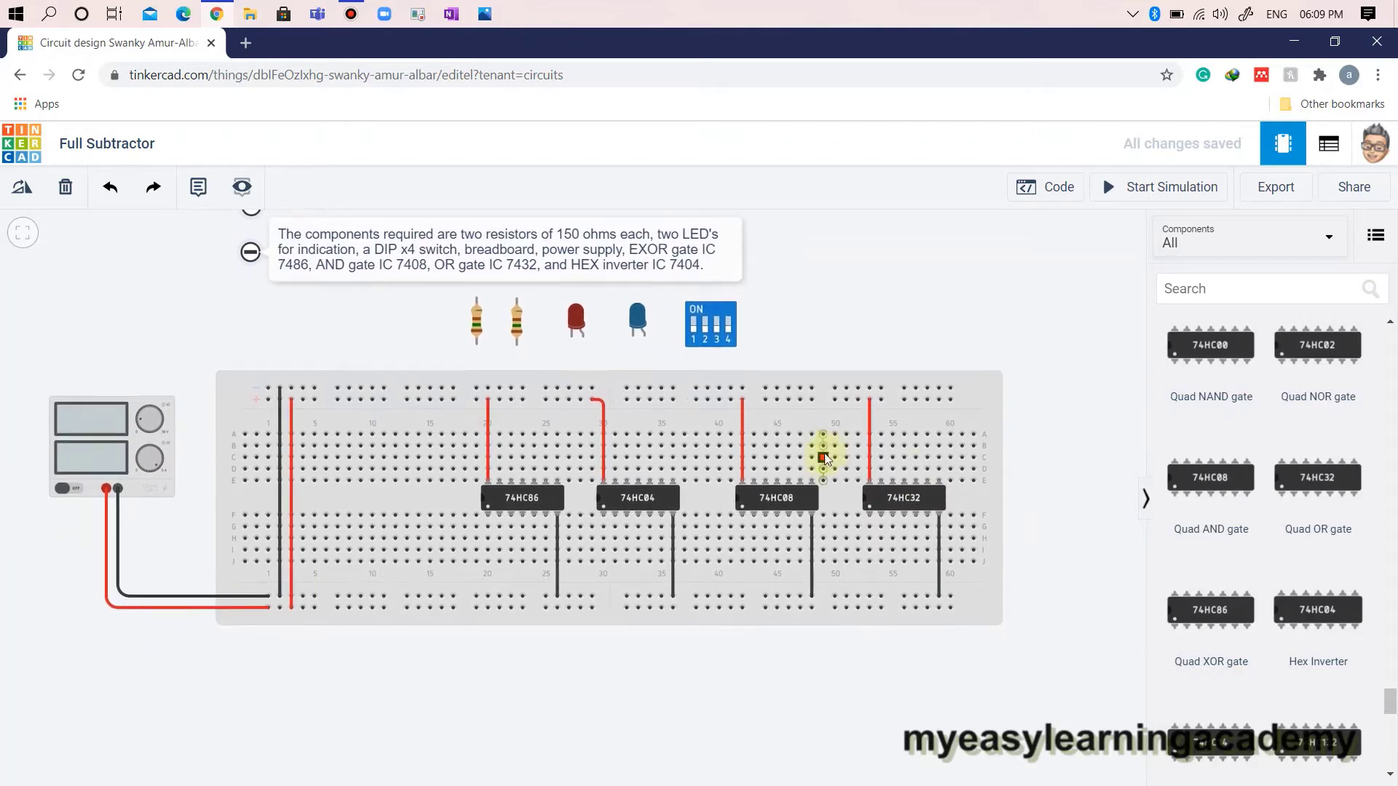
Step: Place the DIP switch below the breadboard, rotate it, and wire pin 1A to the board in red
drag(710, 327, 422, 687)
click(21, 188)
click(22, 188)
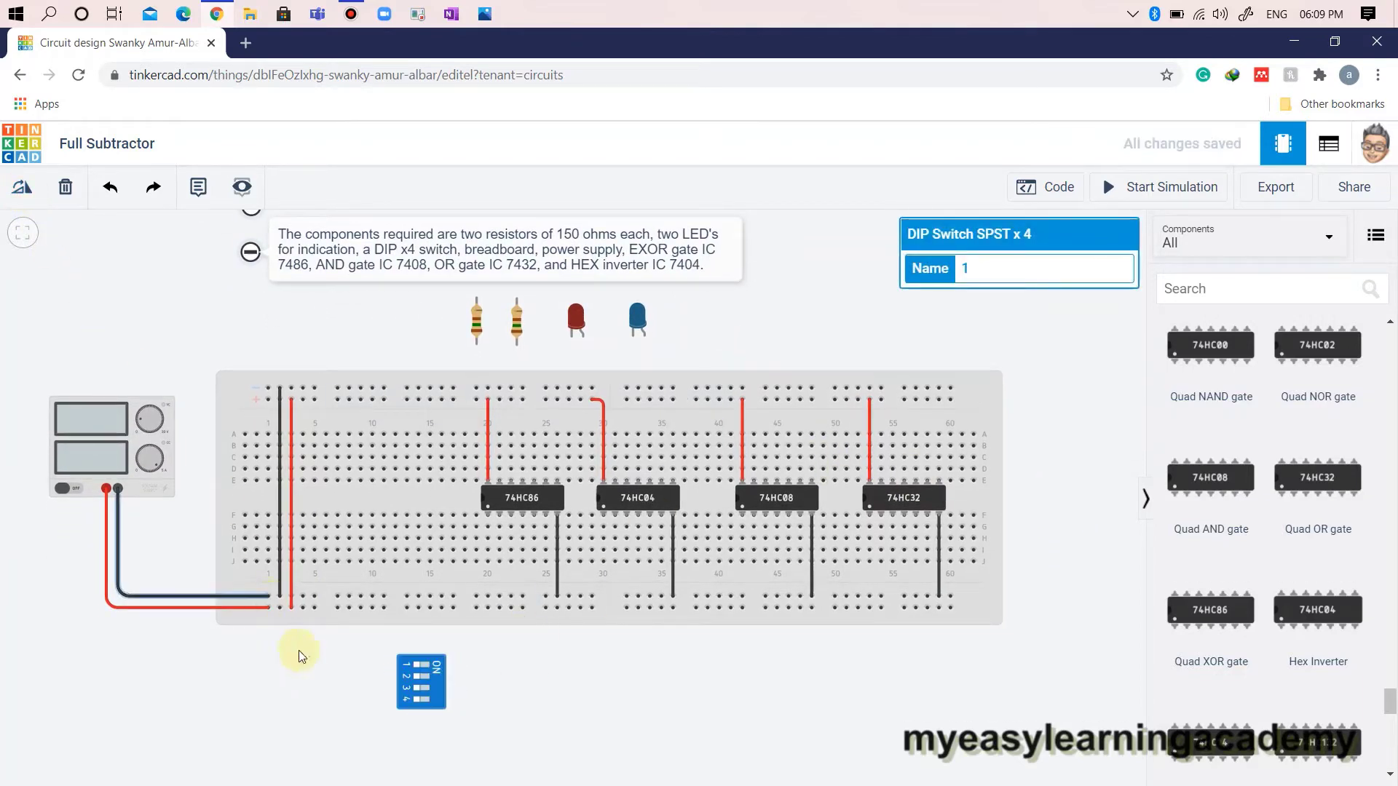
click(404, 669)
click(384, 608)
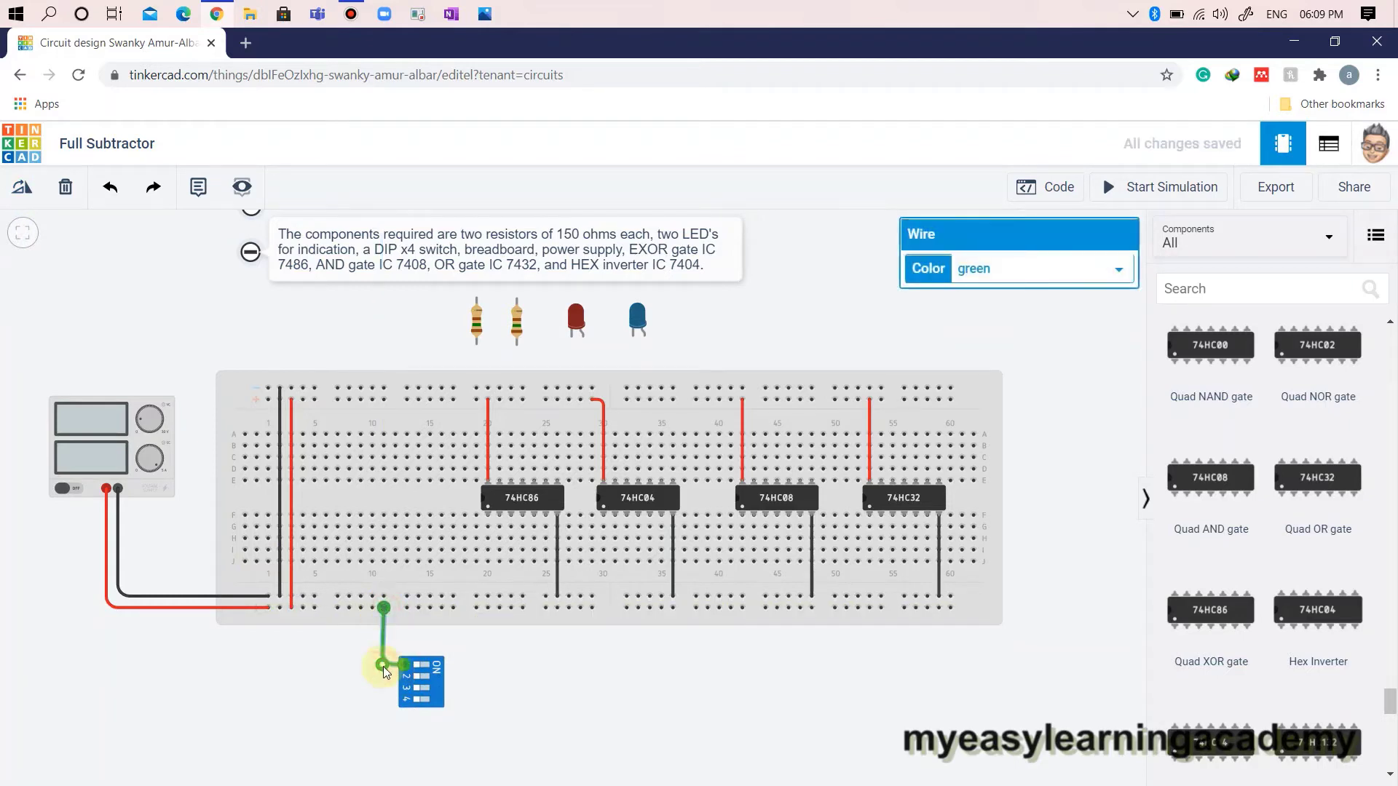
key(r)
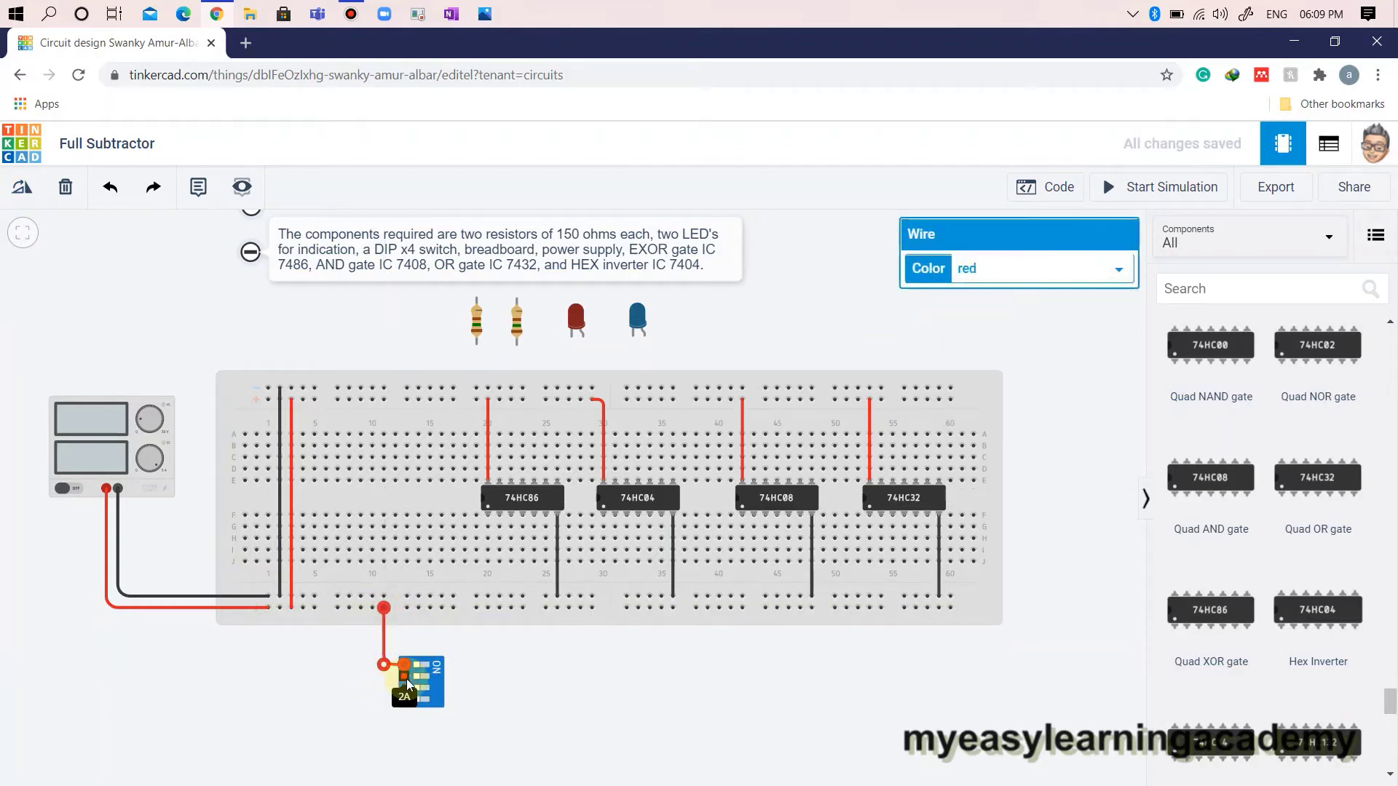
Step: Wire DIP switch pins 2A and 3 up to the breadboard with red wires
click(404, 677)
click(373, 677)
click(372, 608)
click(975, 277)
click(969, 307)
click(404, 688)
click(359, 688)
click(359, 608)
click(998, 274)
click(969, 306)
Step: Add an 'A' note by the switch wires and move it onto the breadboard
click(198, 187)
click(397, 647)
click(396, 597)
text(A)
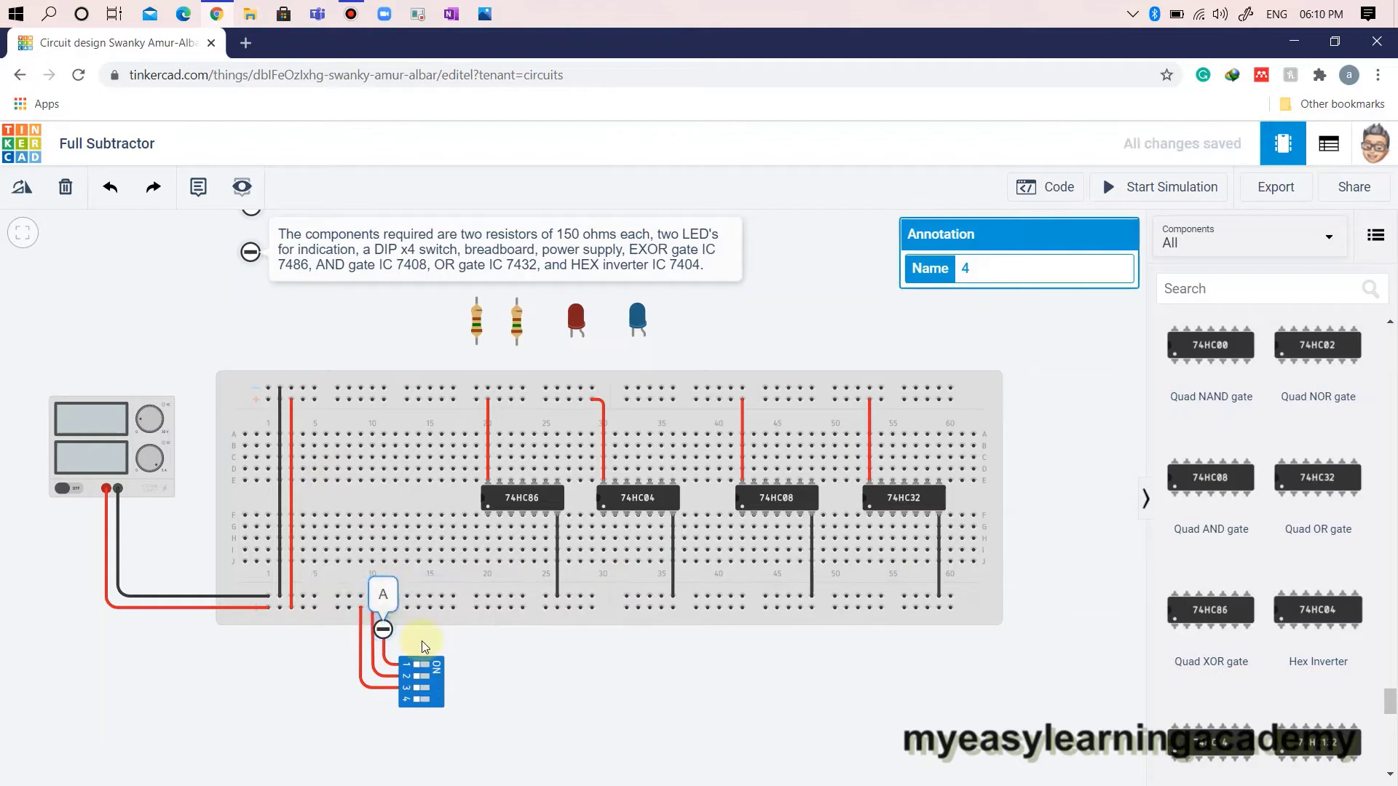
drag(389, 643, 392, 617)
Step: Add a 'B' note beside the second switch wire
click(198, 187)
click(378, 670)
text(B)
click(302, 684)
Step: Add a 'Bin' note and position it beside its switch wire
click(198, 187)
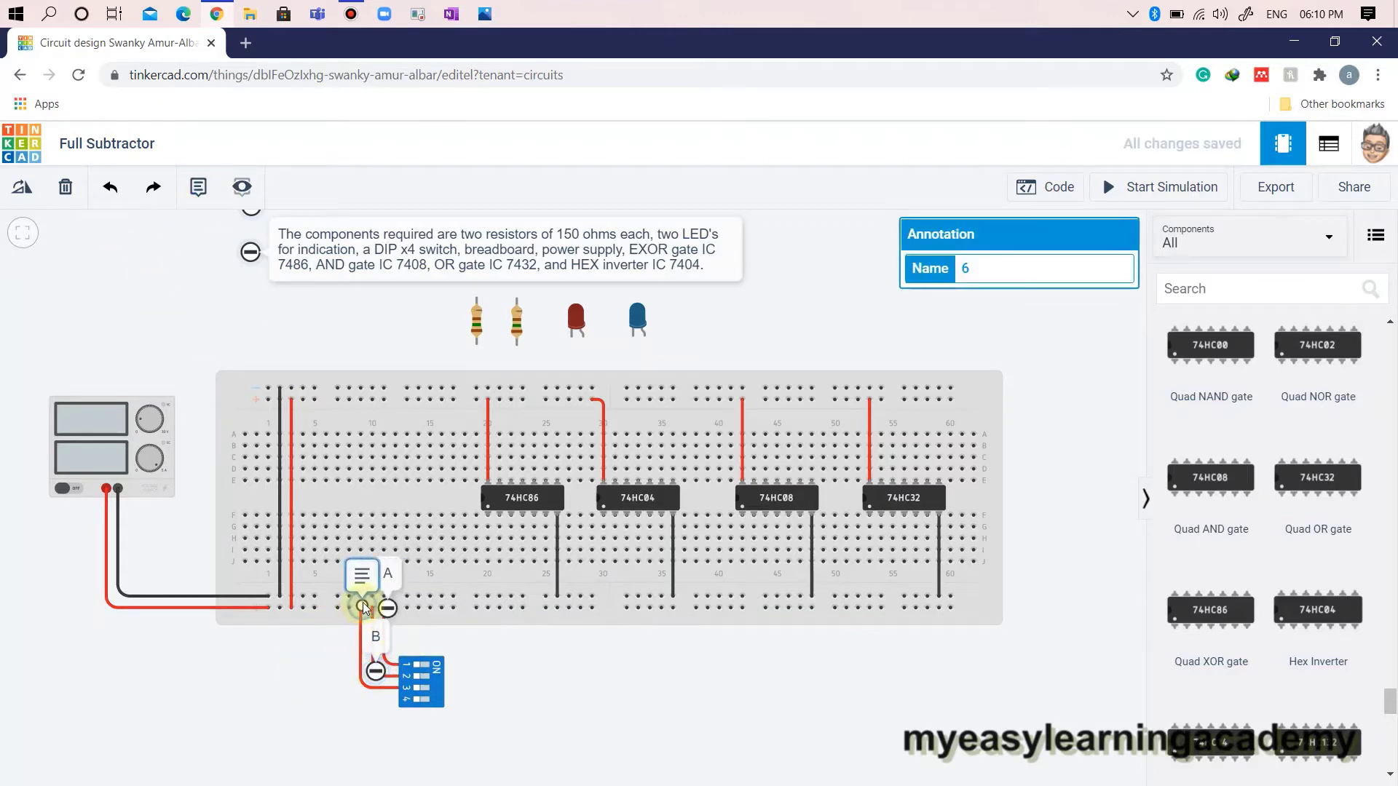
click(362, 567)
text(Bin)
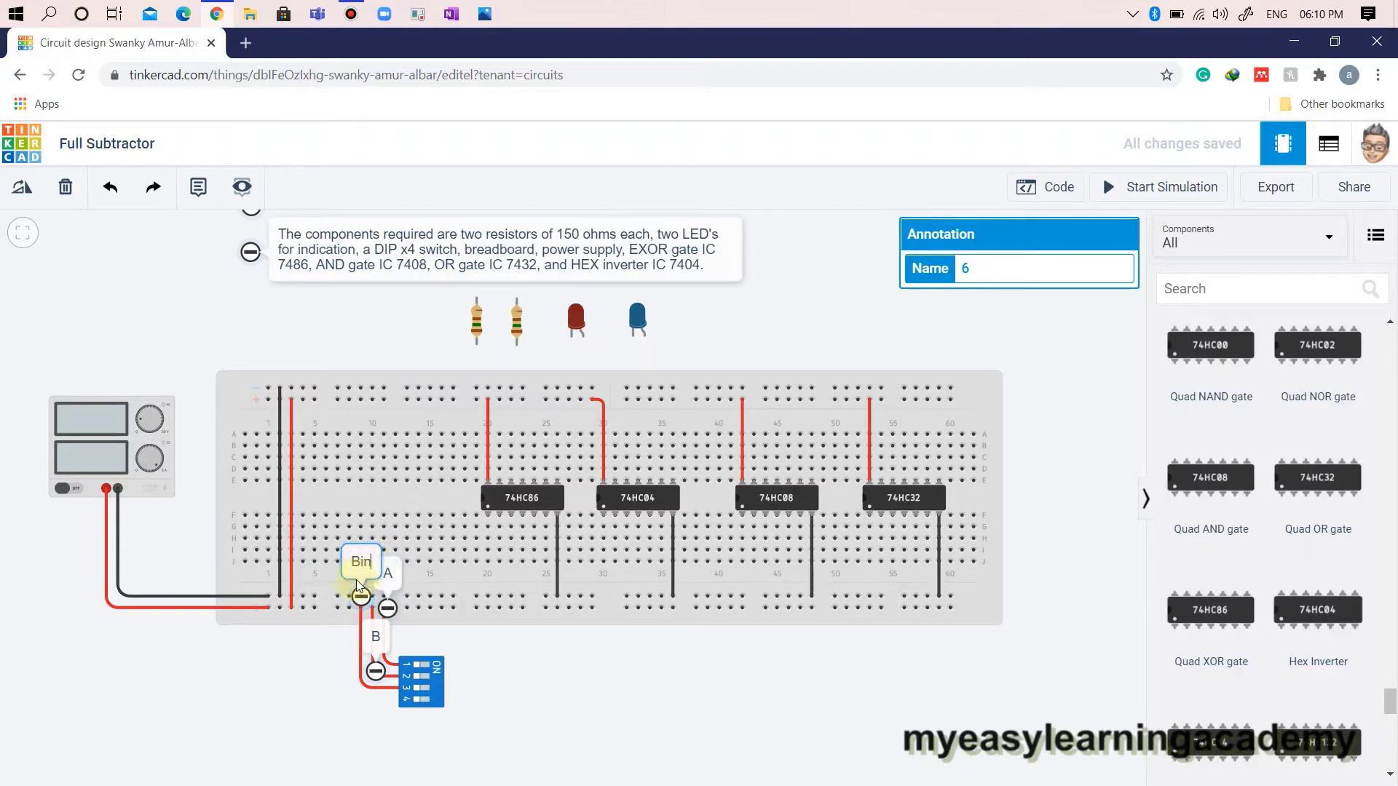
drag(358, 587, 315, 590)
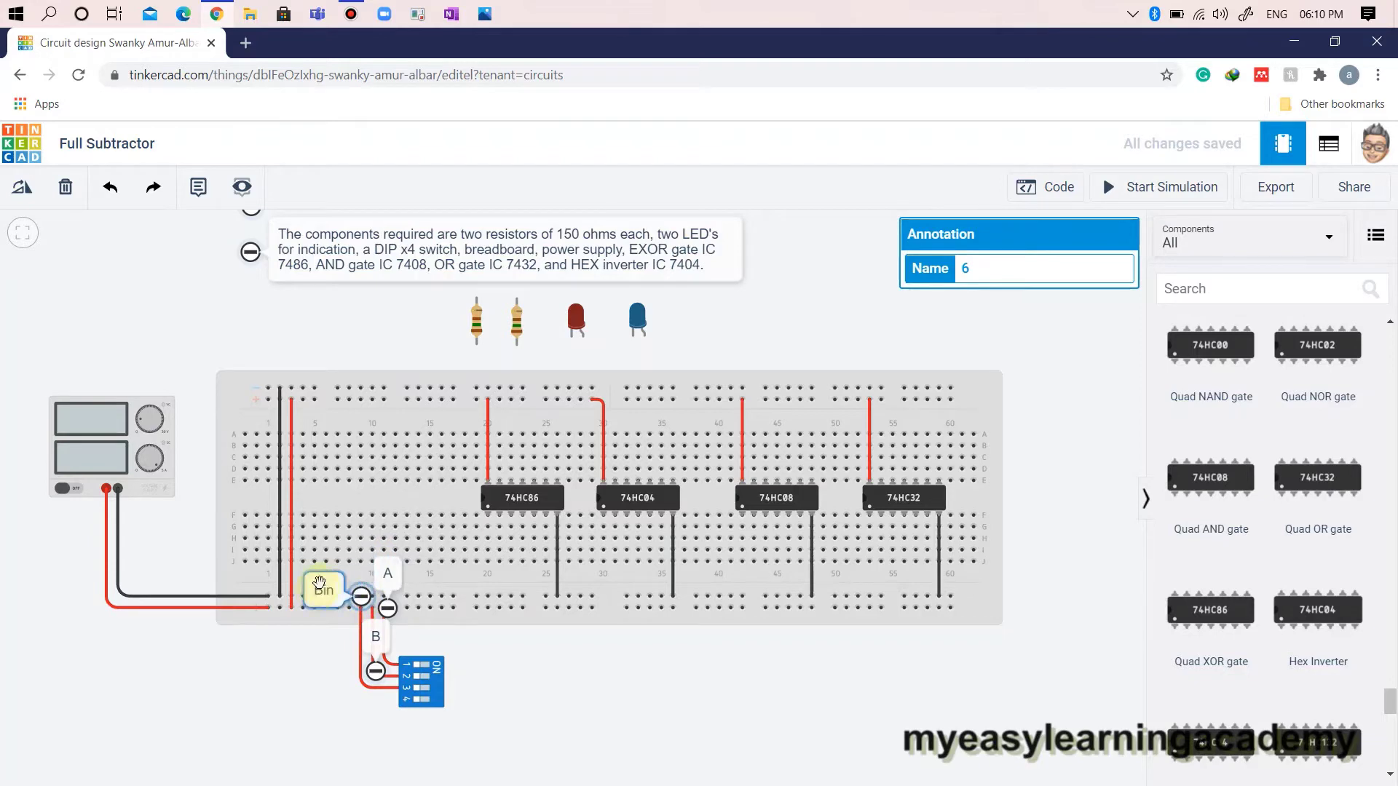
drag(320, 577, 315, 609)
click(312, 743)
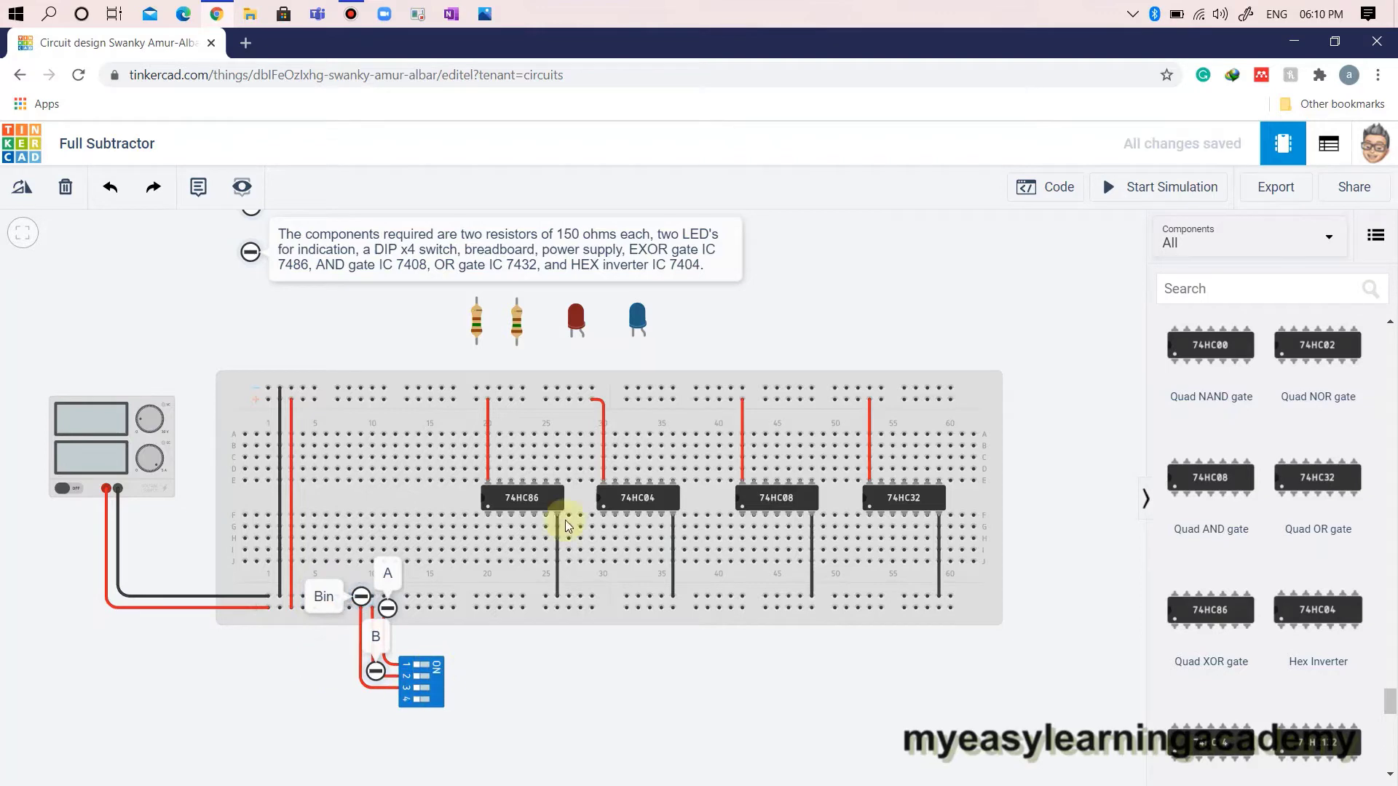
Step: Place the red LED and a resistor horizontally below the board, grounding the LED with a black wire
drag(575, 318, 606, 687)
click(23, 189)
click(23, 189)
click(572, 682)
click(567, 678)
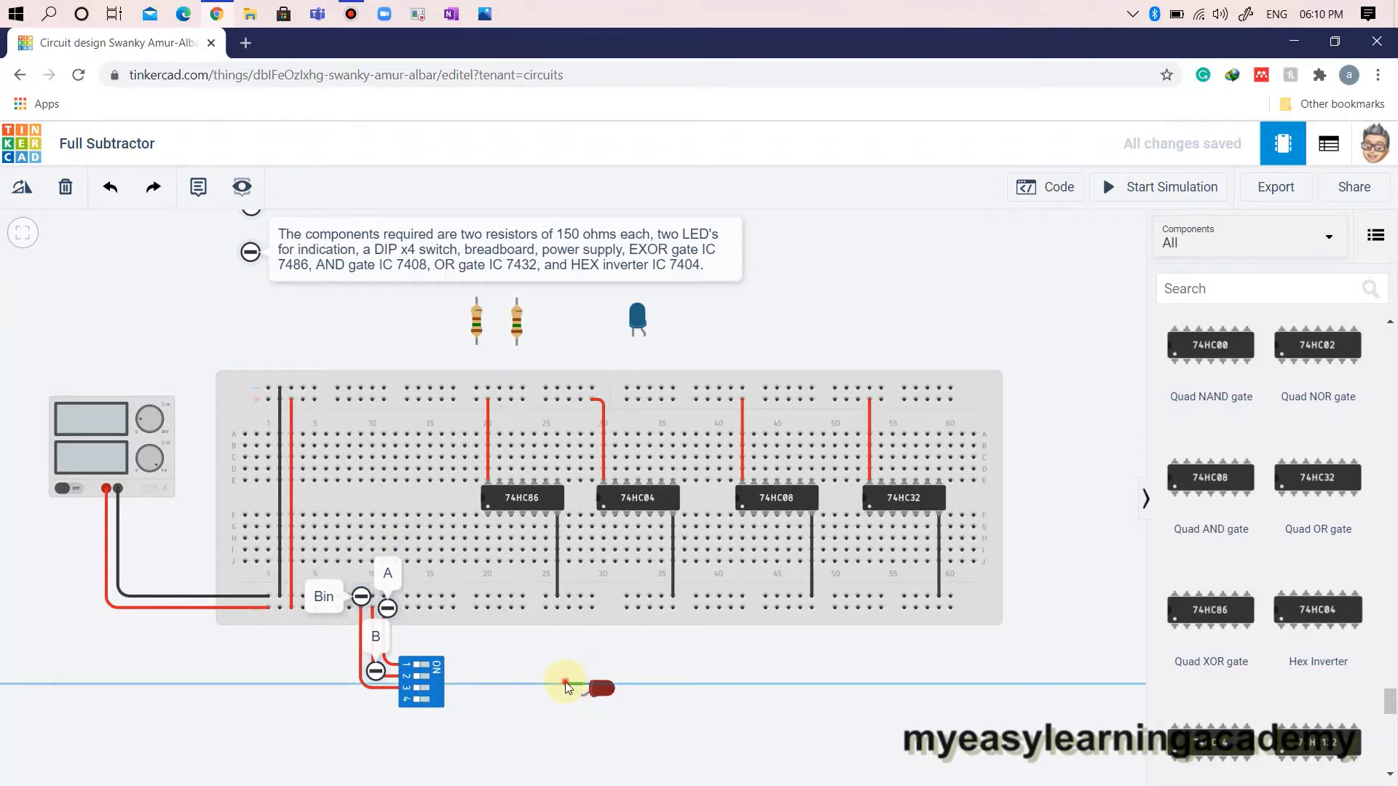
click(569, 595)
click(974, 270)
click(972, 287)
mouse_move(477, 324)
mouse_down()
mouse_move(512, 698)
mouse_move(564, 701)
mouse_up()
key(r)
key(r)
key(r)
Step: Add the note 'D = EXOR (A, B, Bin)' beside the red LED
key(t)
click(643, 698)
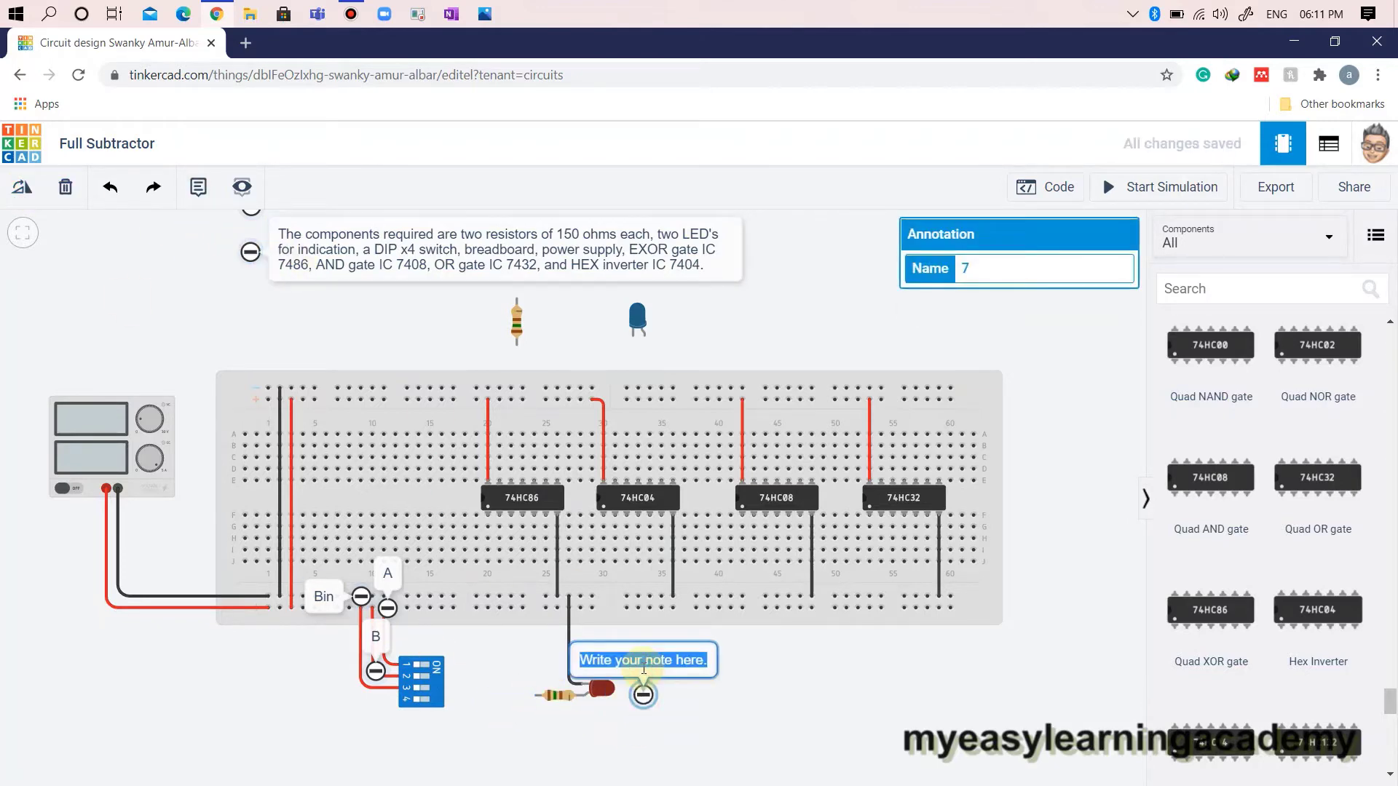
text(B)
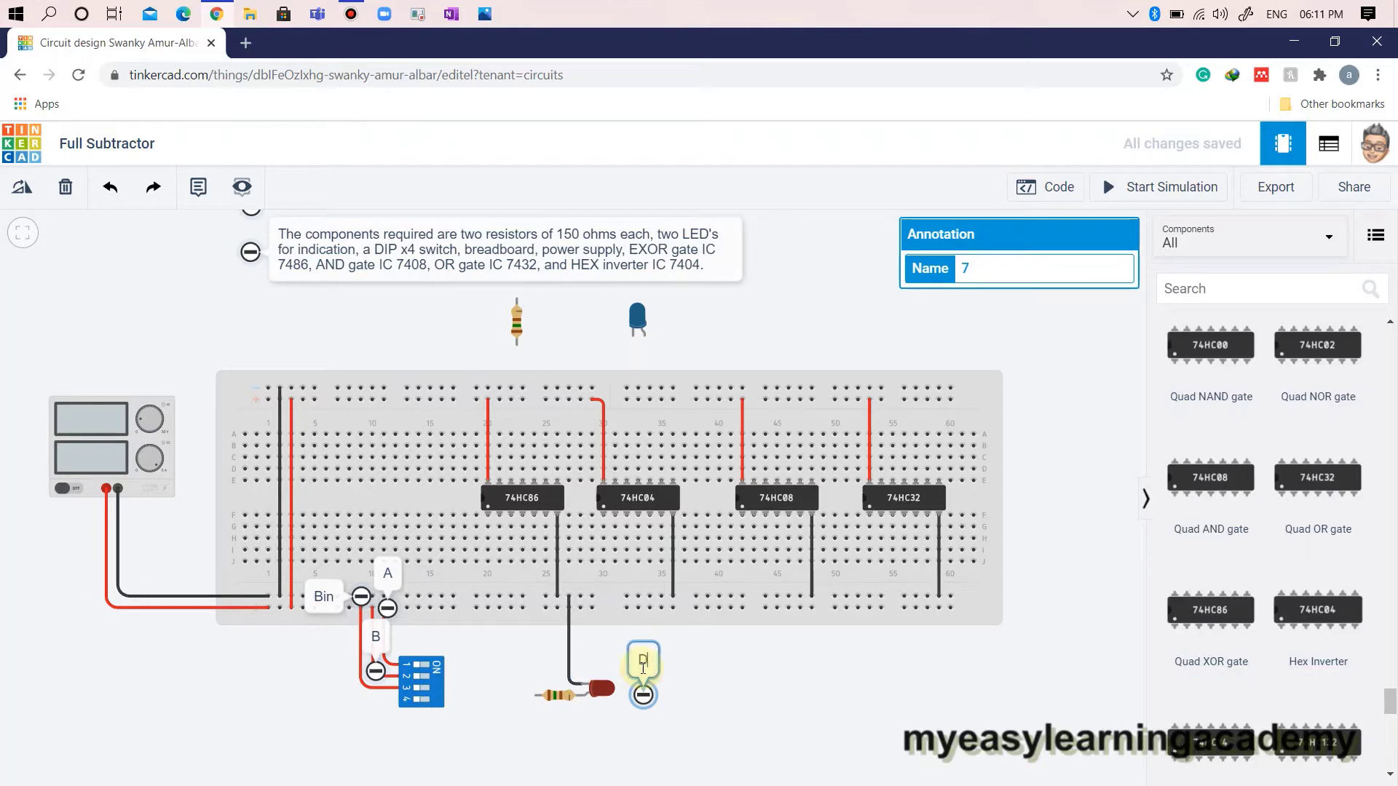
text(= EXOR)
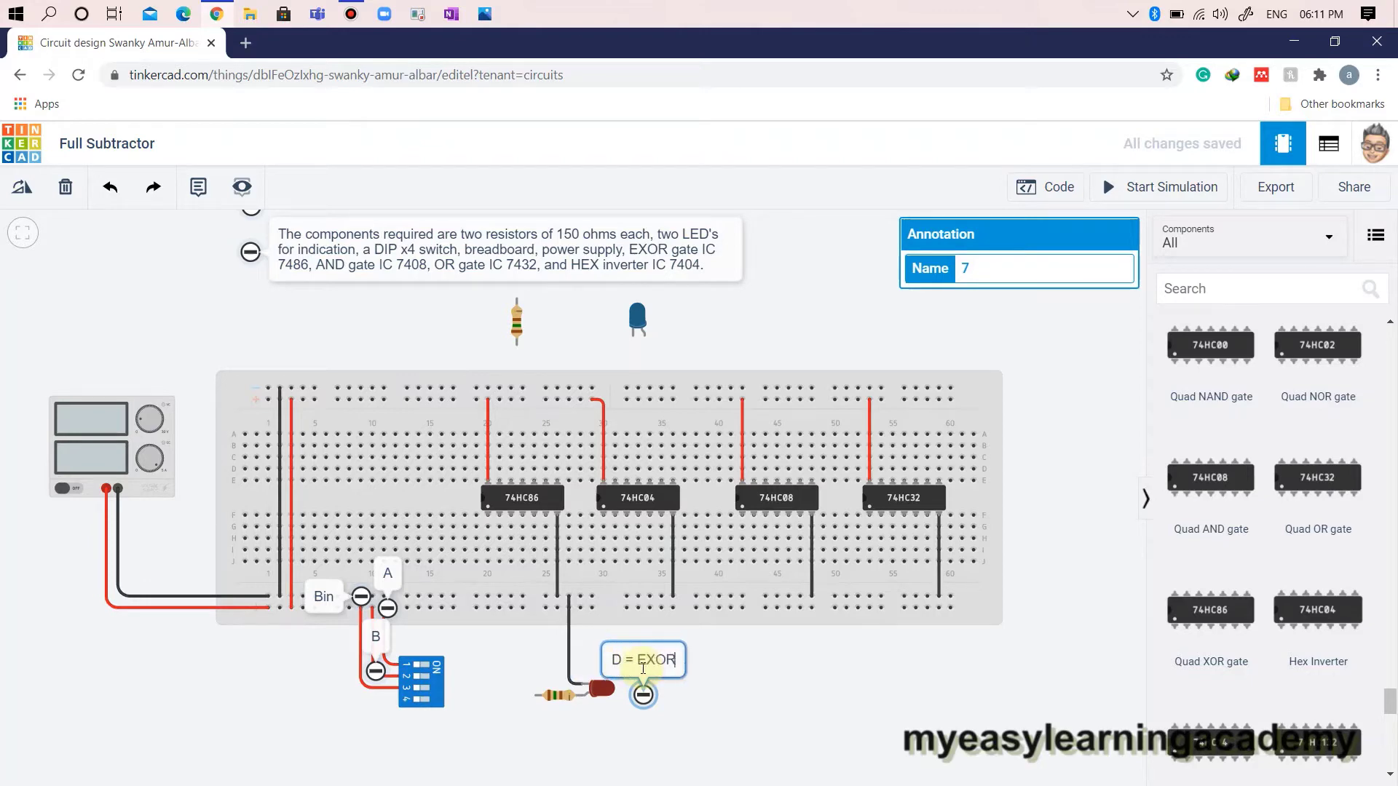
text( (A, B, Bin))
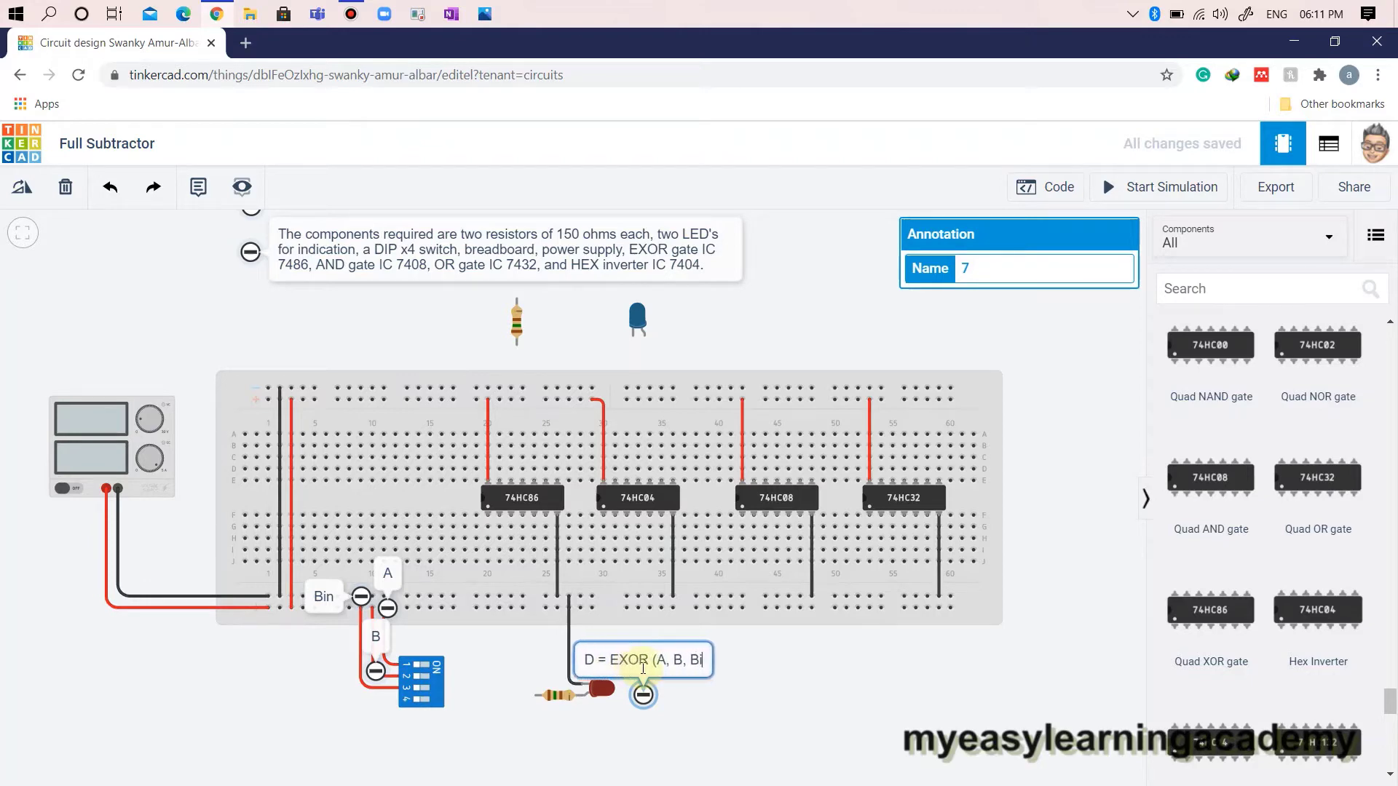
click(728, 708)
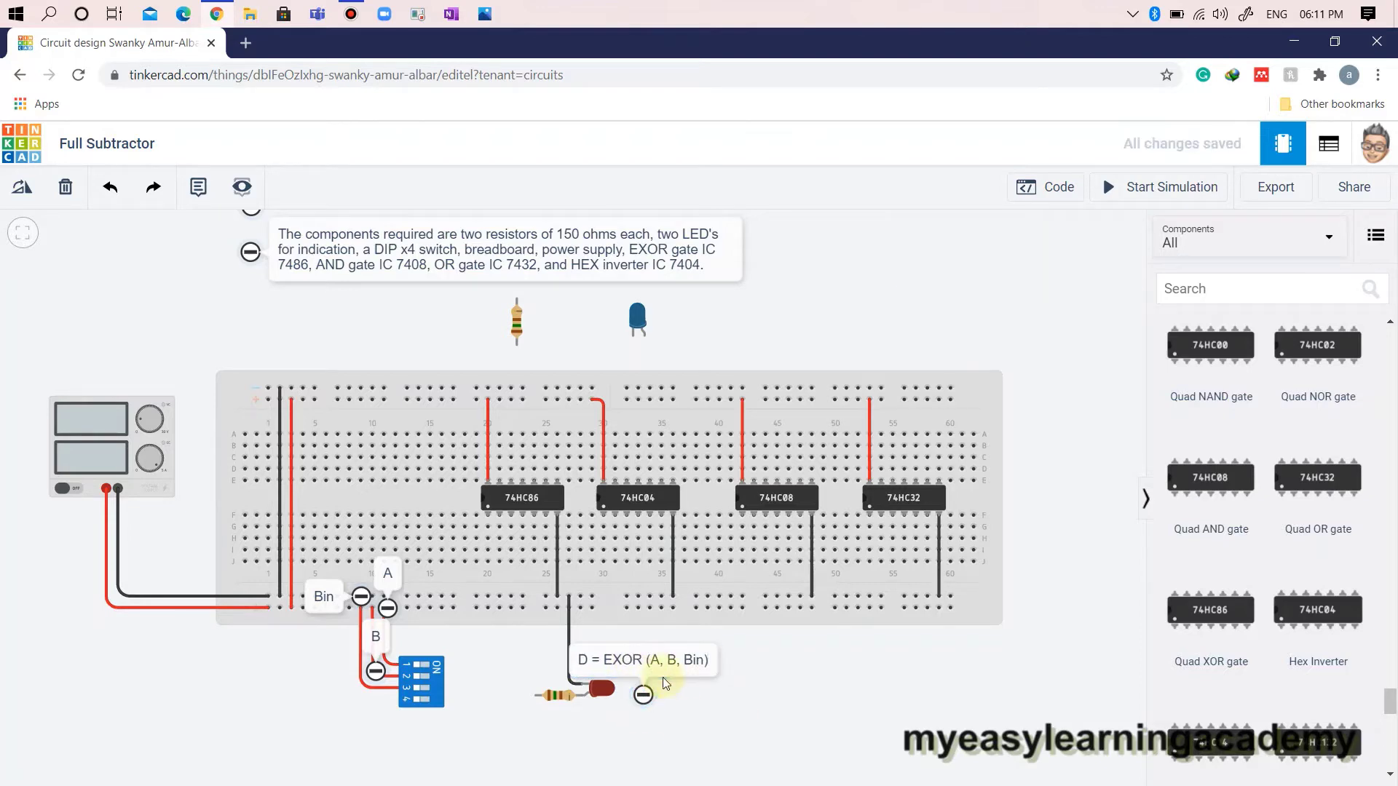
click(682, 672)
drag(643, 694, 631, 695)
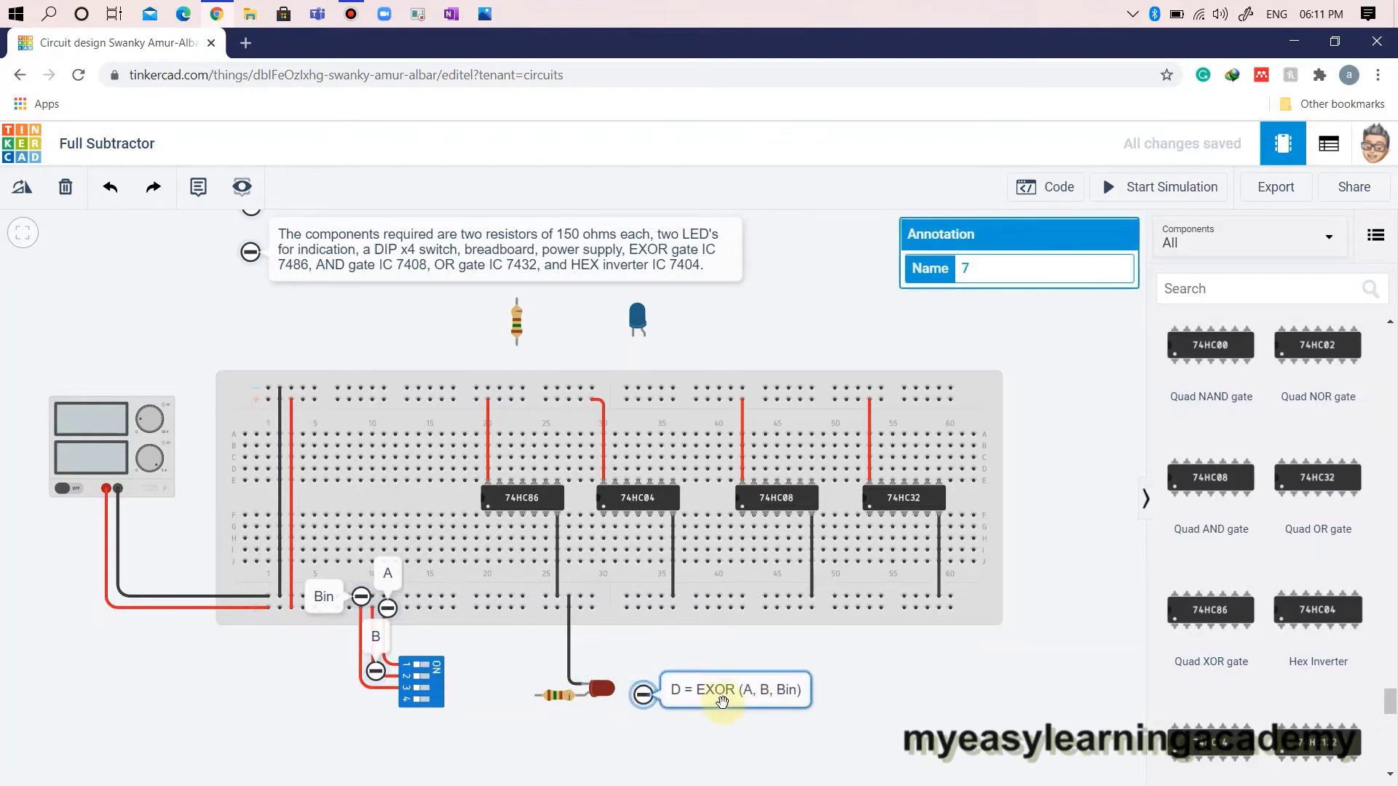
Step: Run two red wires from DIP switch terminals to the 74HC86's first XOR gate input pins
click(439, 672)
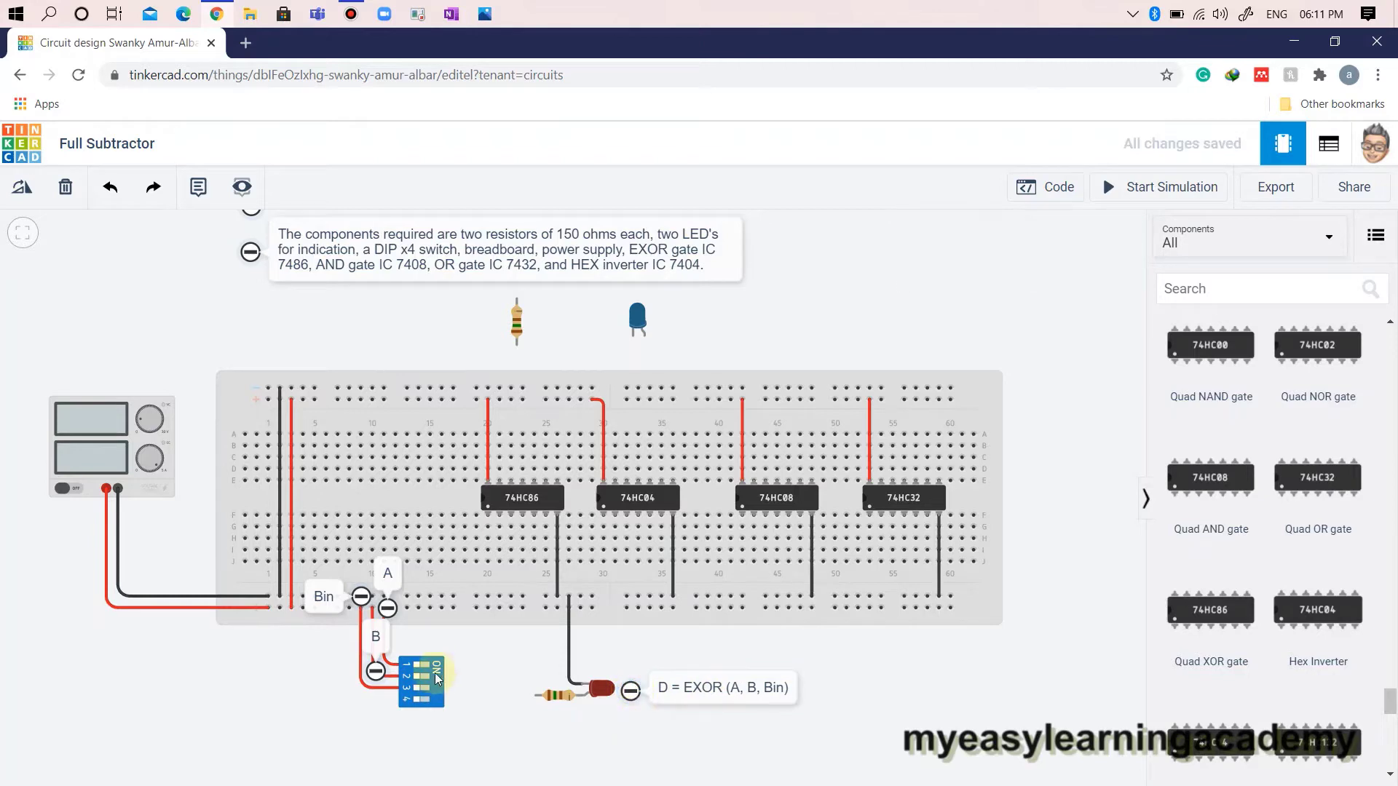
click(483, 665)
click(488, 516)
click(991, 269)
click(1002, 306)
click(439, 674)
click(456, 631)
click(499, 515)
drag(455, 631, 500, 676)
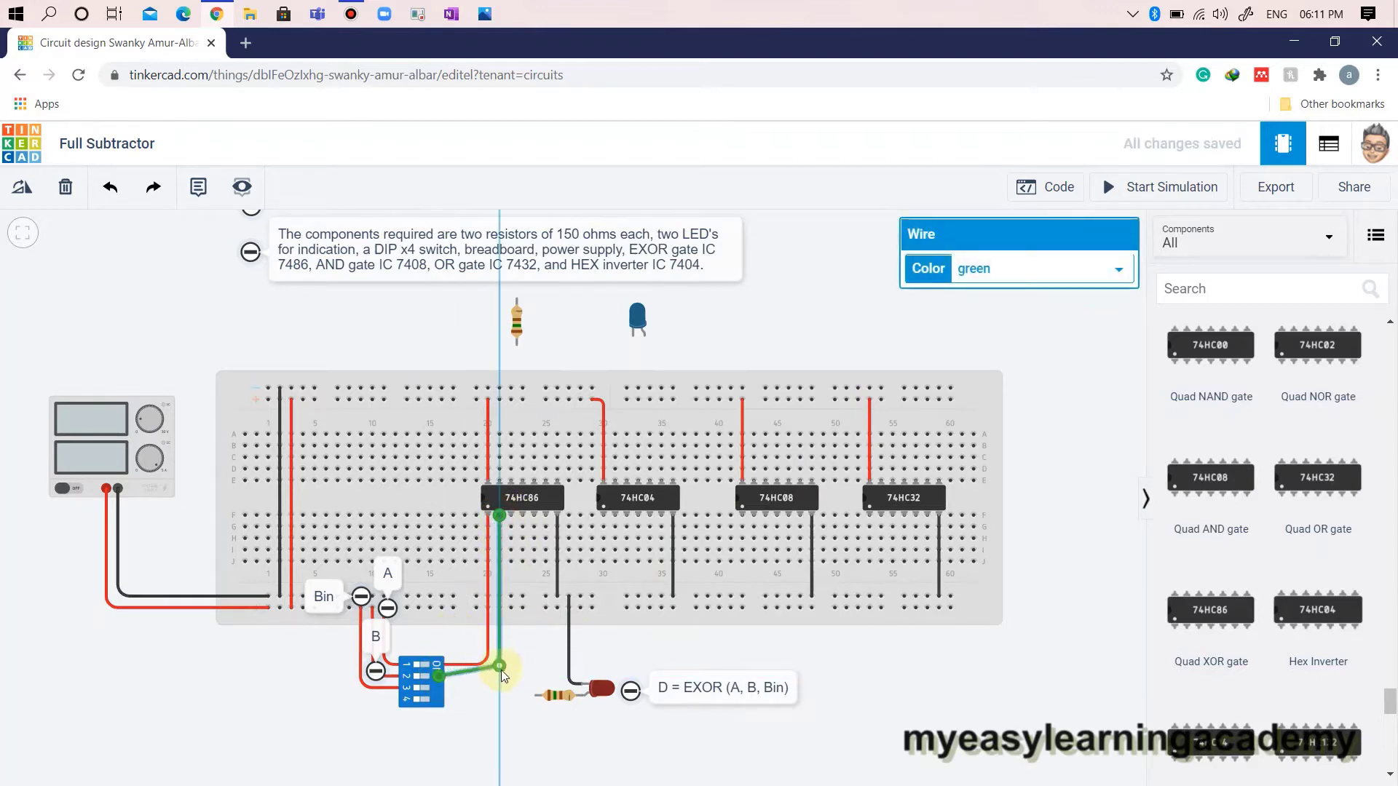
click(979, 270)
click(983, 308)
click(1045, 651)
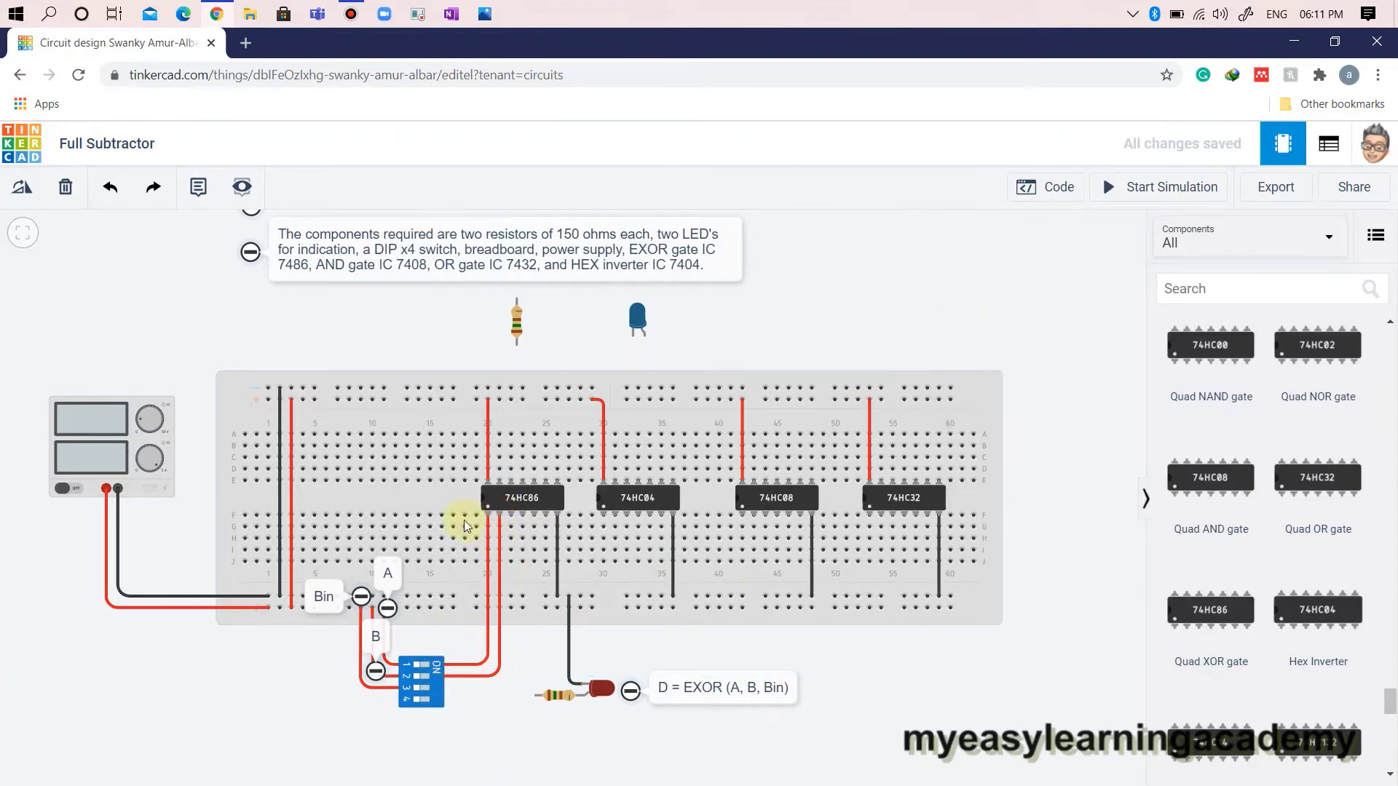
Step: Add a short red link wire between holes G23 and G22
scroll(495, 535, up, 1)
scroll(506, 535, up, 1)
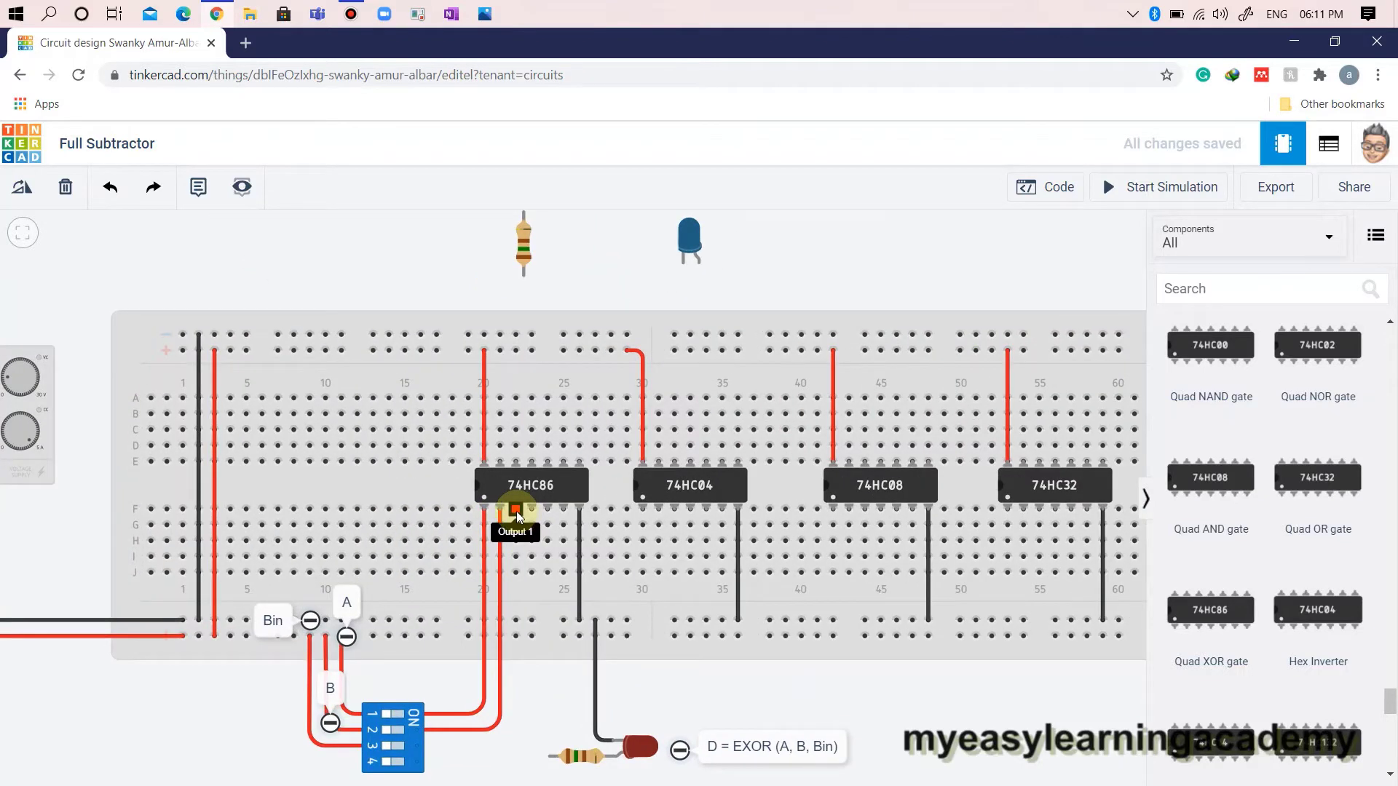
scroll(517, 511, up, 1)
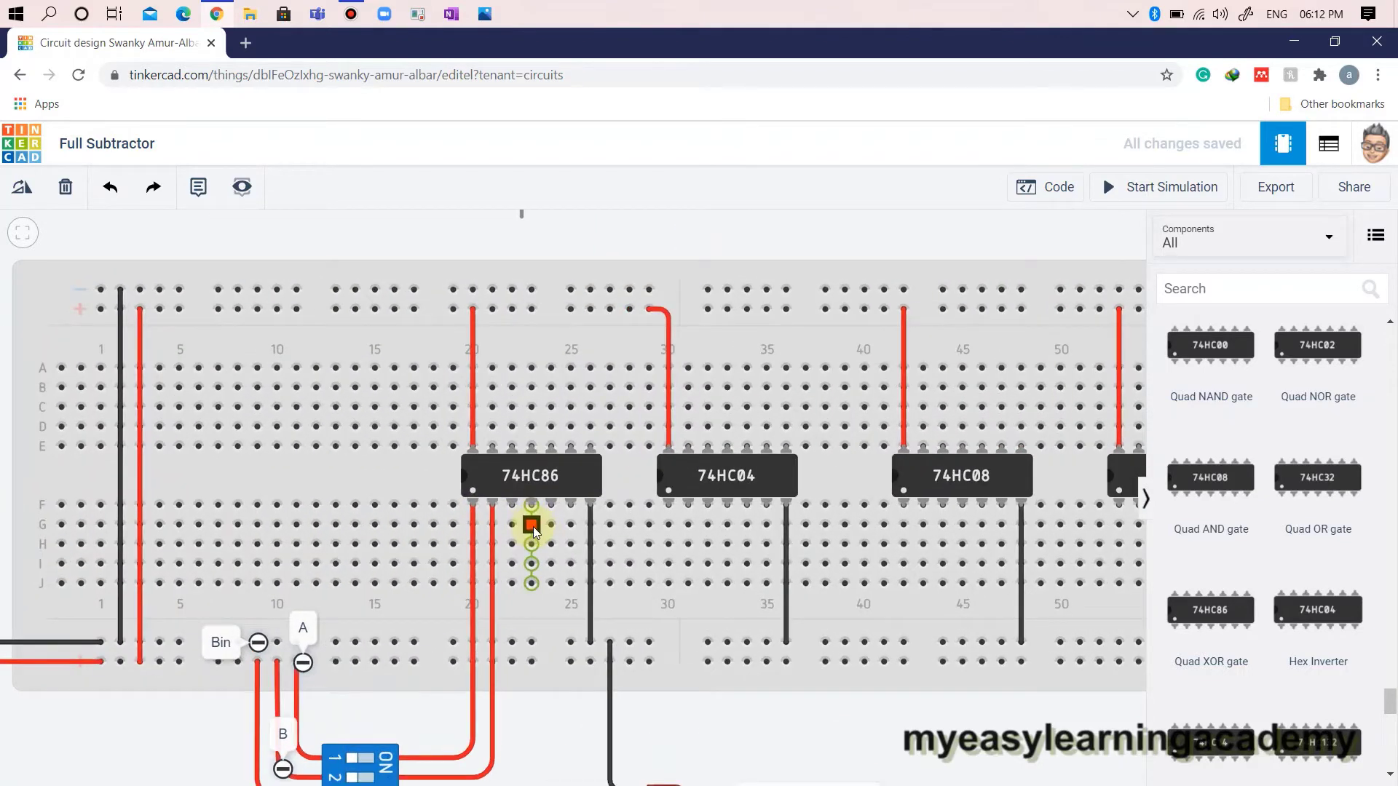
click(531, 524)
click(513, 525)
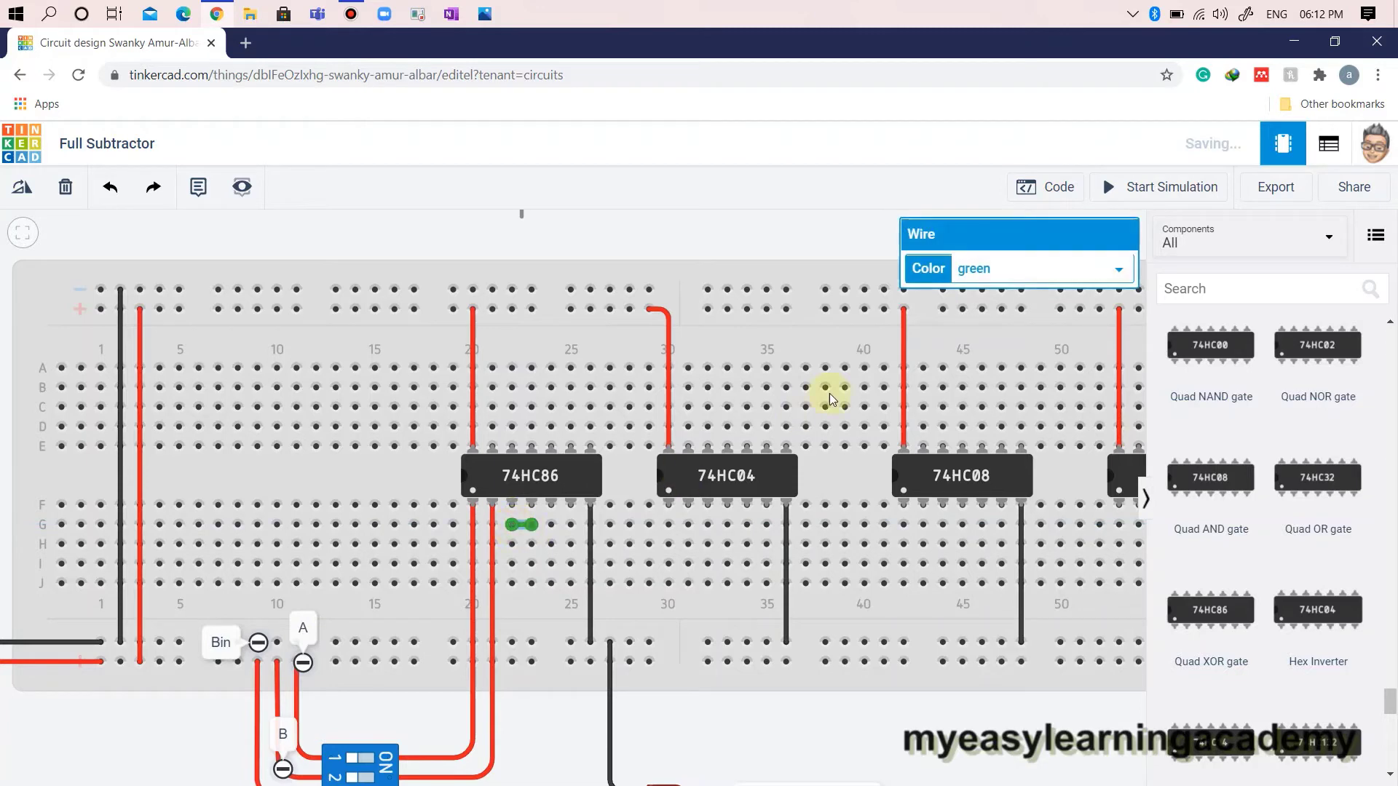
click(1003, 260)
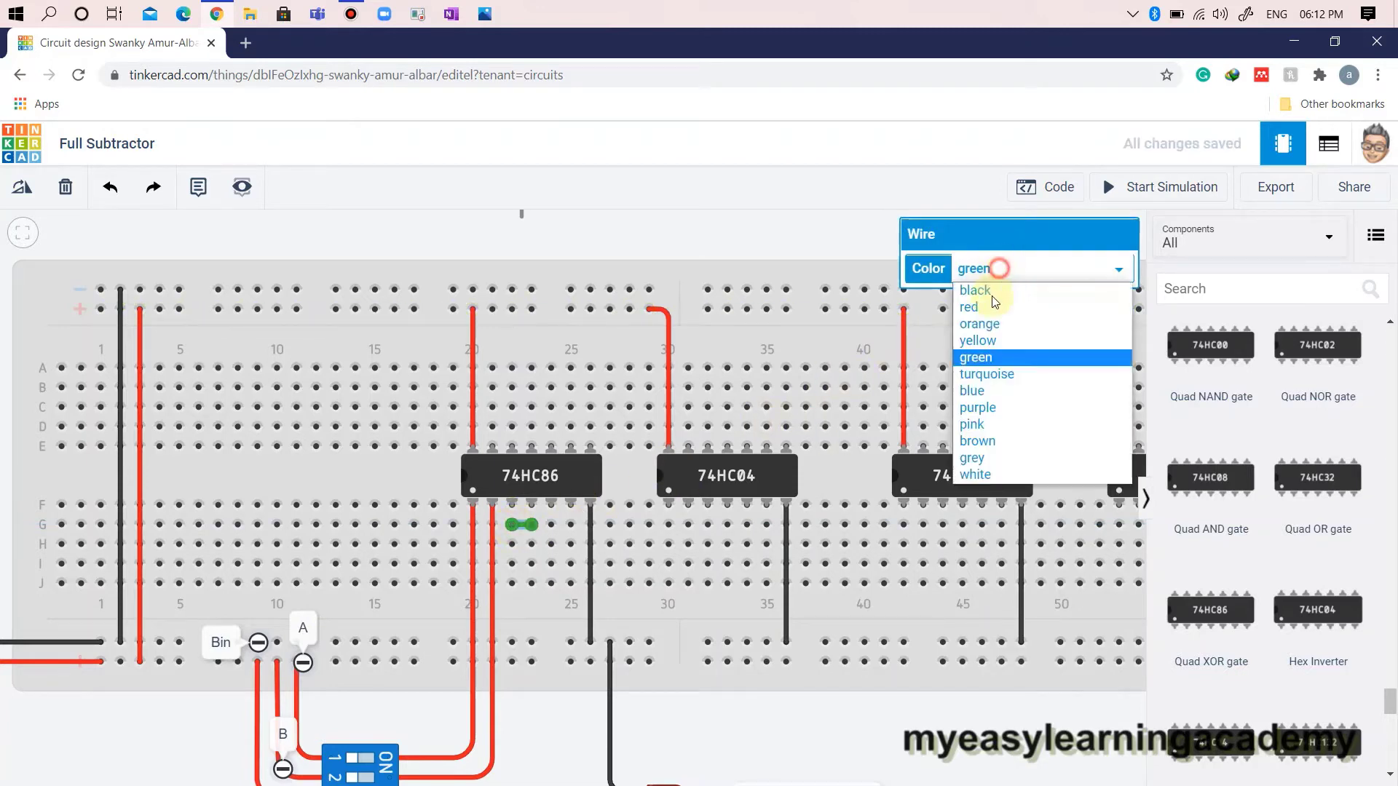
click(990, 303)
scroll(671, 474, down, 2)
scroll(605, 587, down, 1)
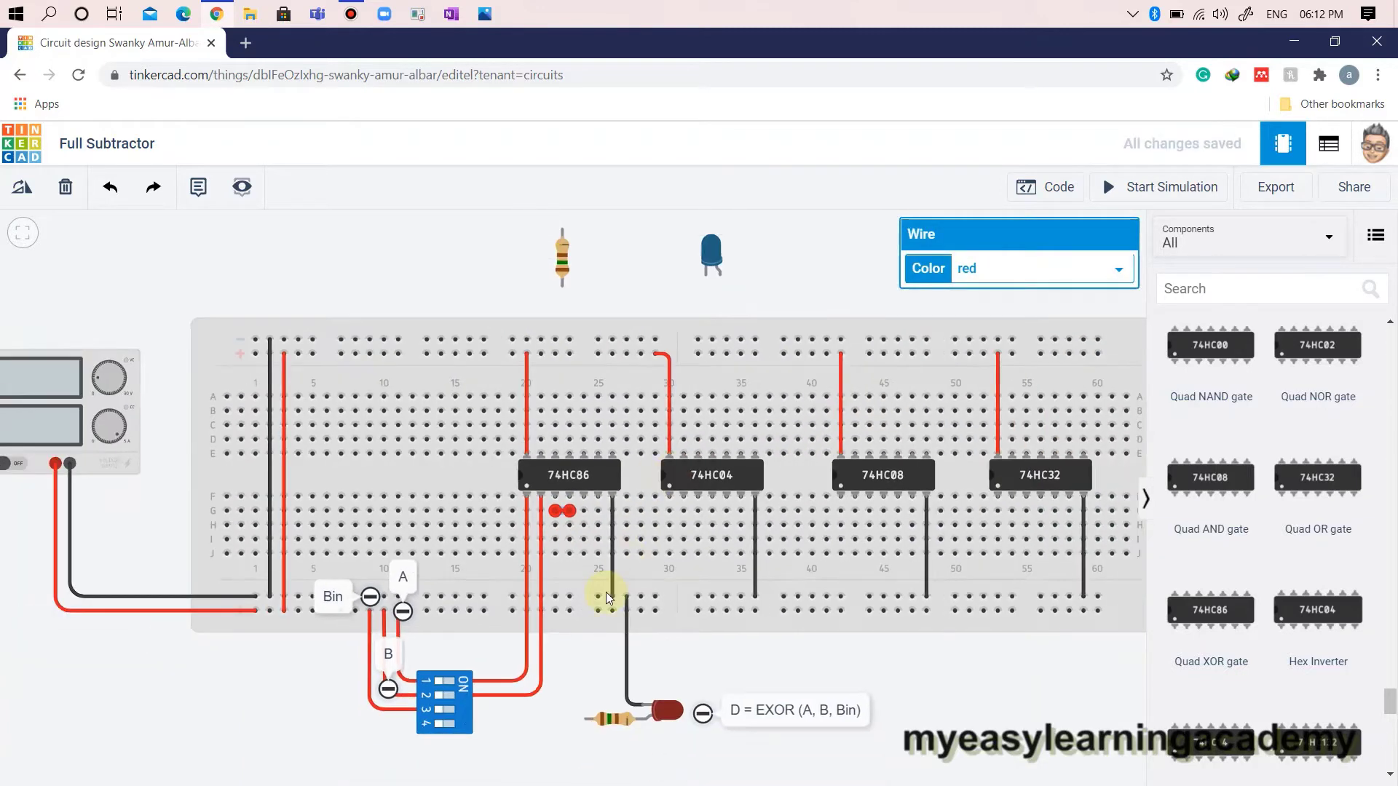
scroll(589, 586, down, 2)
click(575, 668)
Step: Run a red wire from switch pin 3B up to a hole by the 74HC86 chip
click(495, 690)
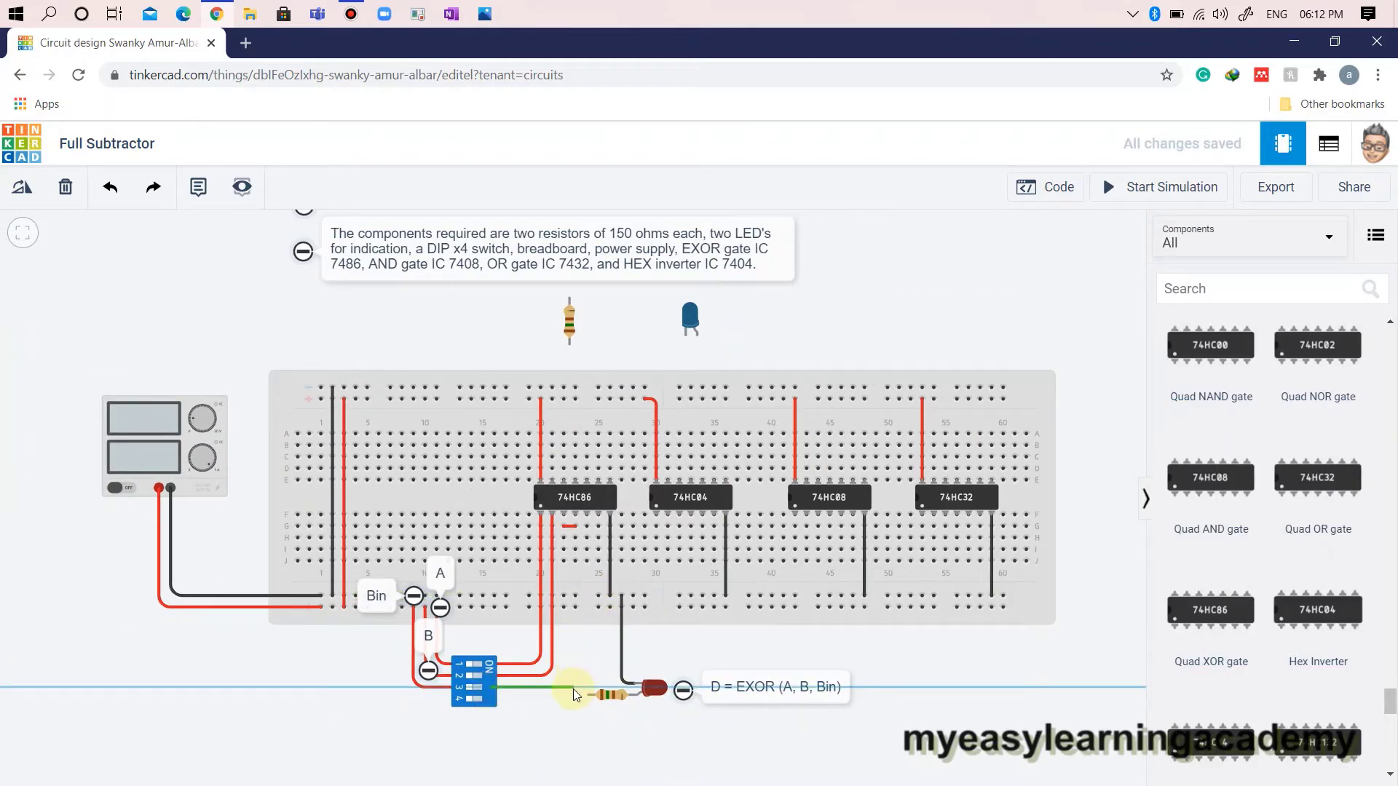
click(573, 687)
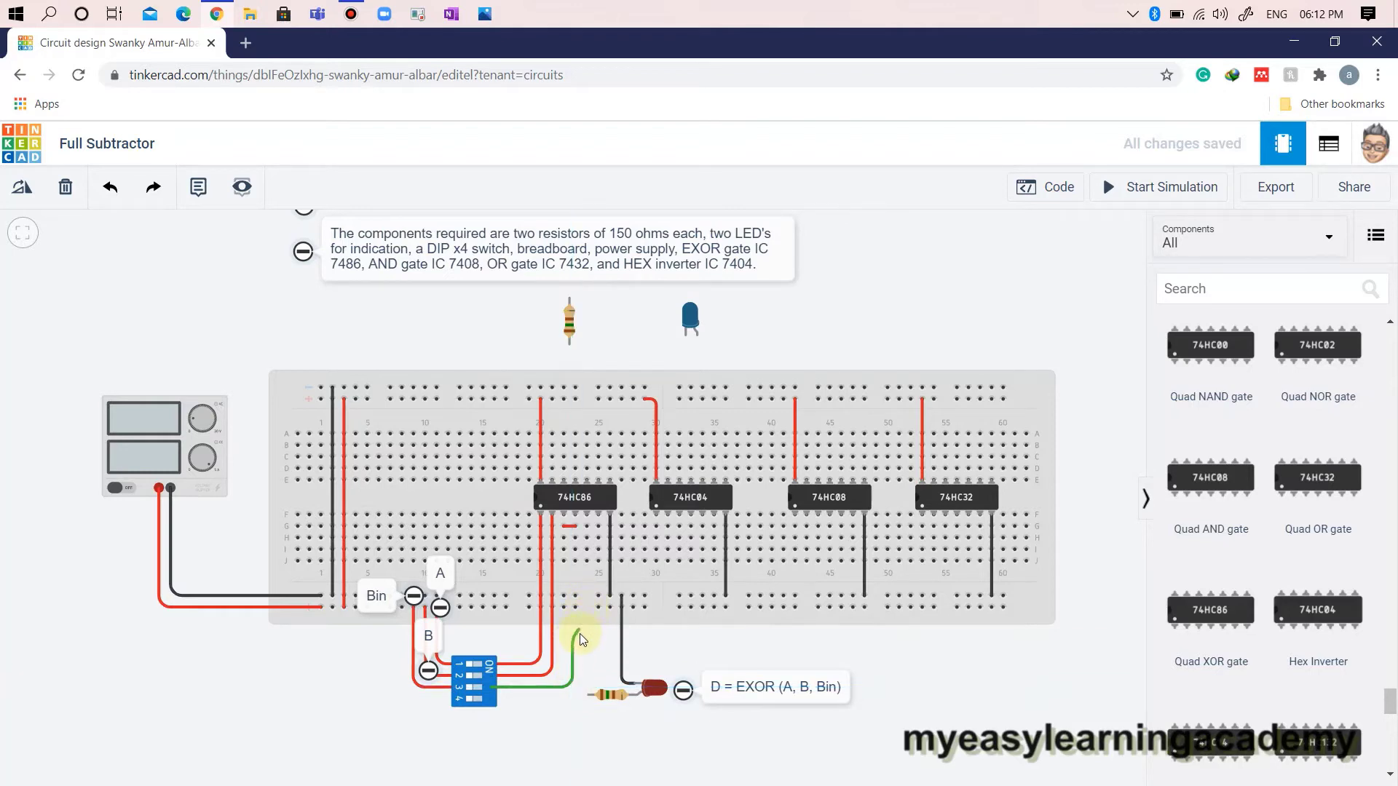
click(579, 638)
click(587, 527)
drag(581, 640, 587, 640)
click(1005, 269)
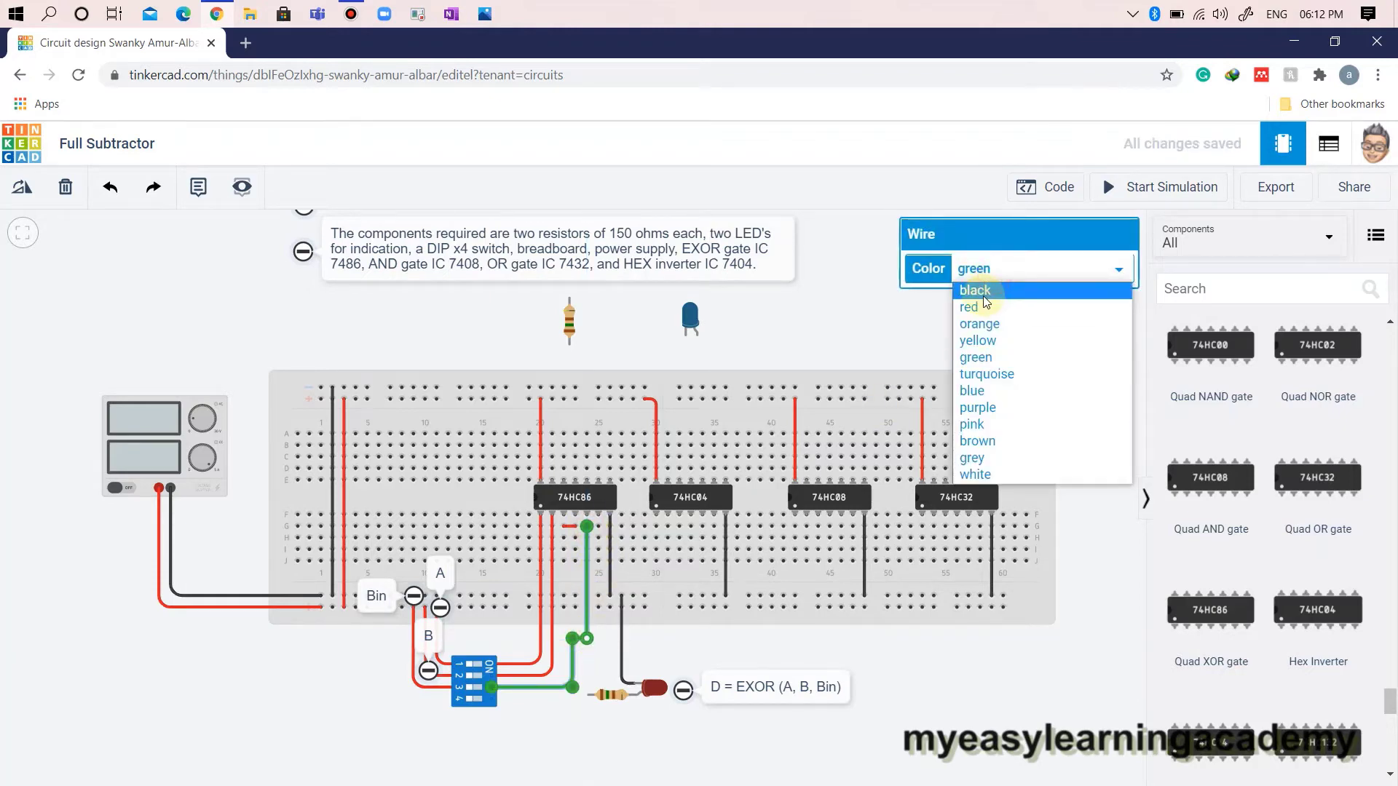
click(970, 307)
click(845, 313)
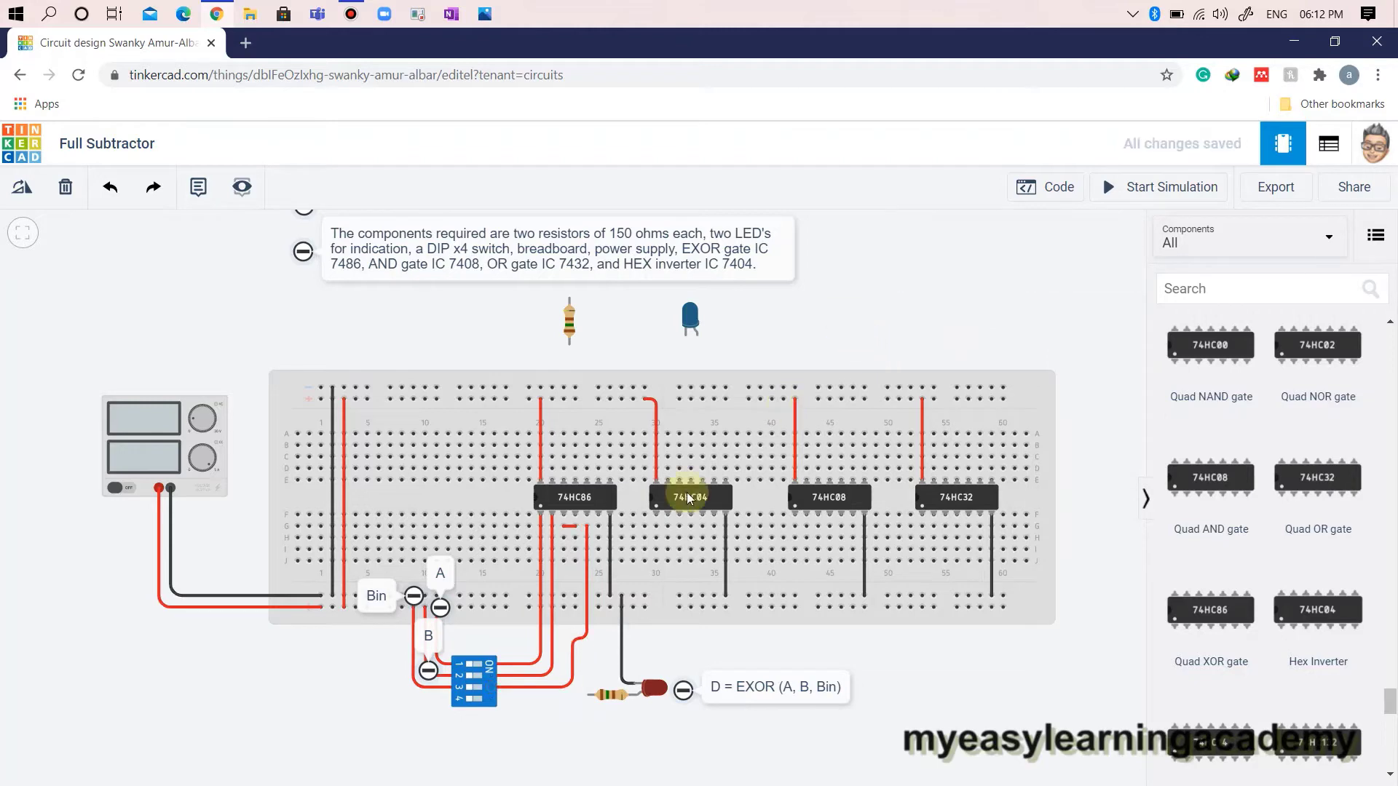
Step: Route a red wire from the 74HC86 output pin down to the LED resistor's lead, aligned vertically
click(599, 515)
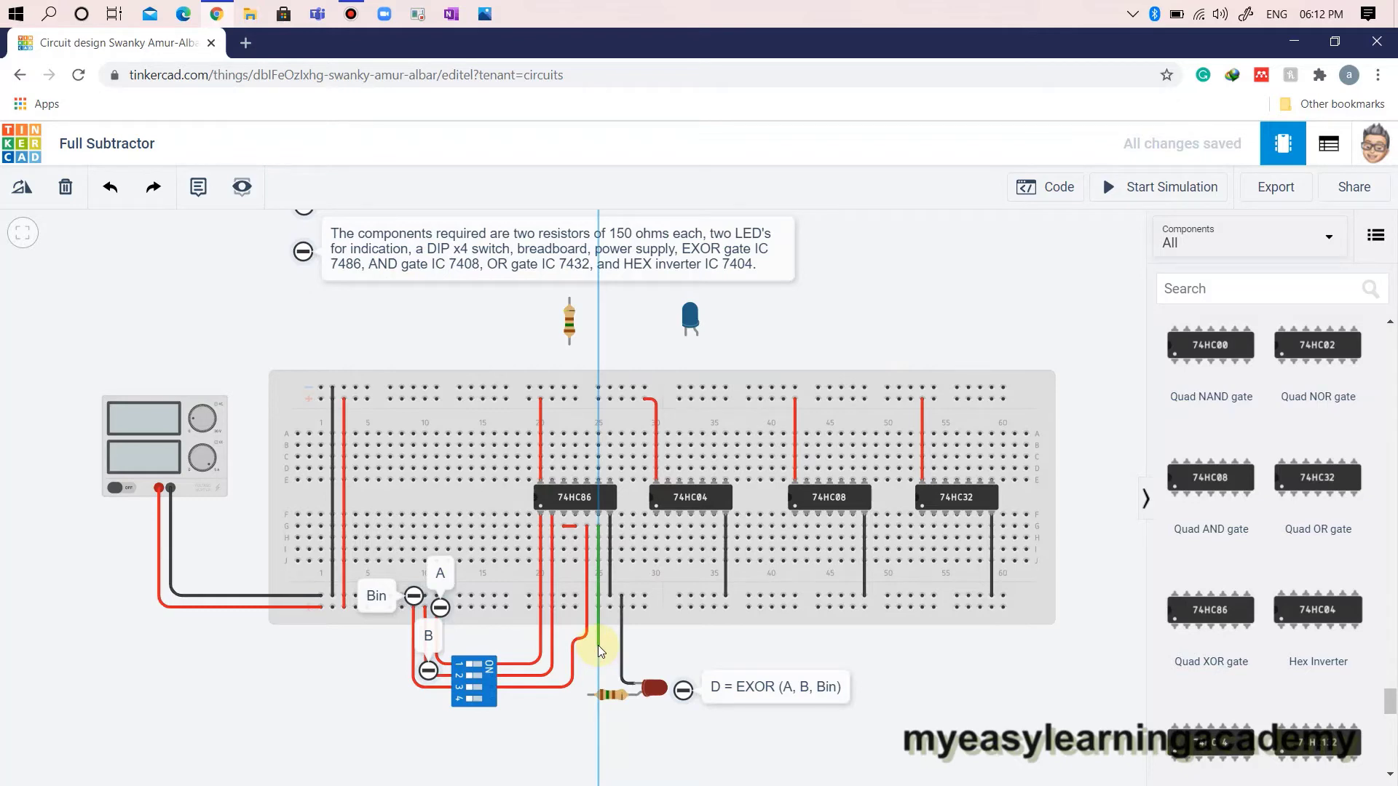
click(597, 644)
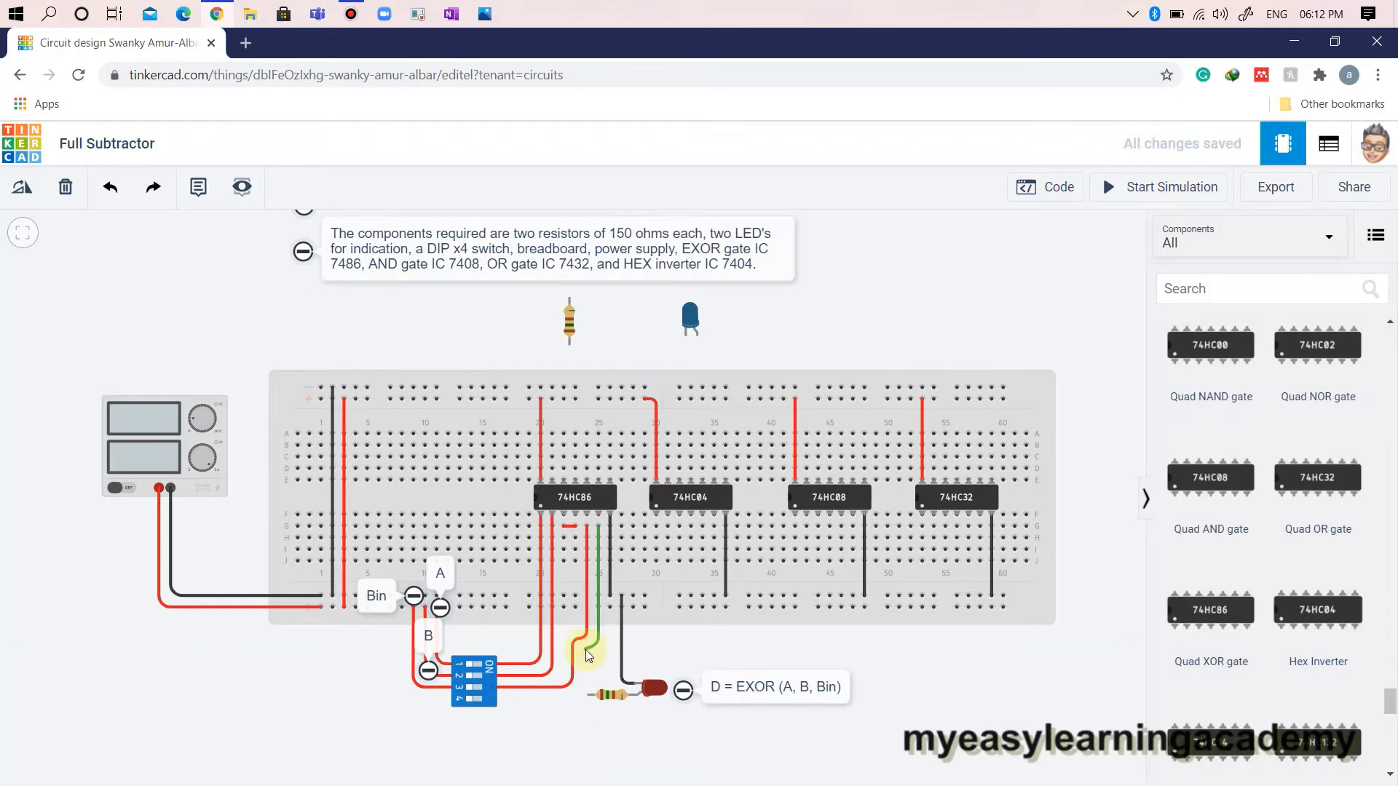
click(585, 648)
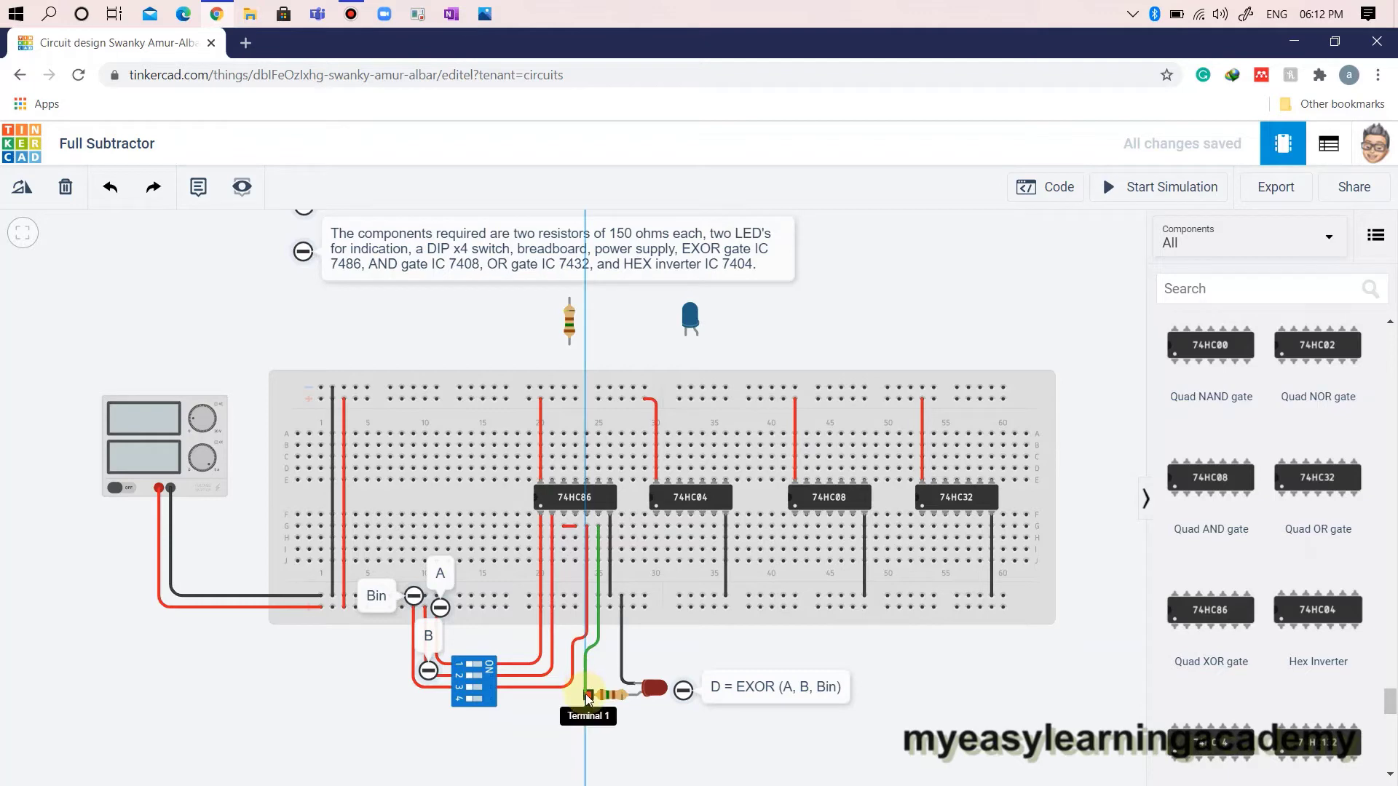
click(588, 695)
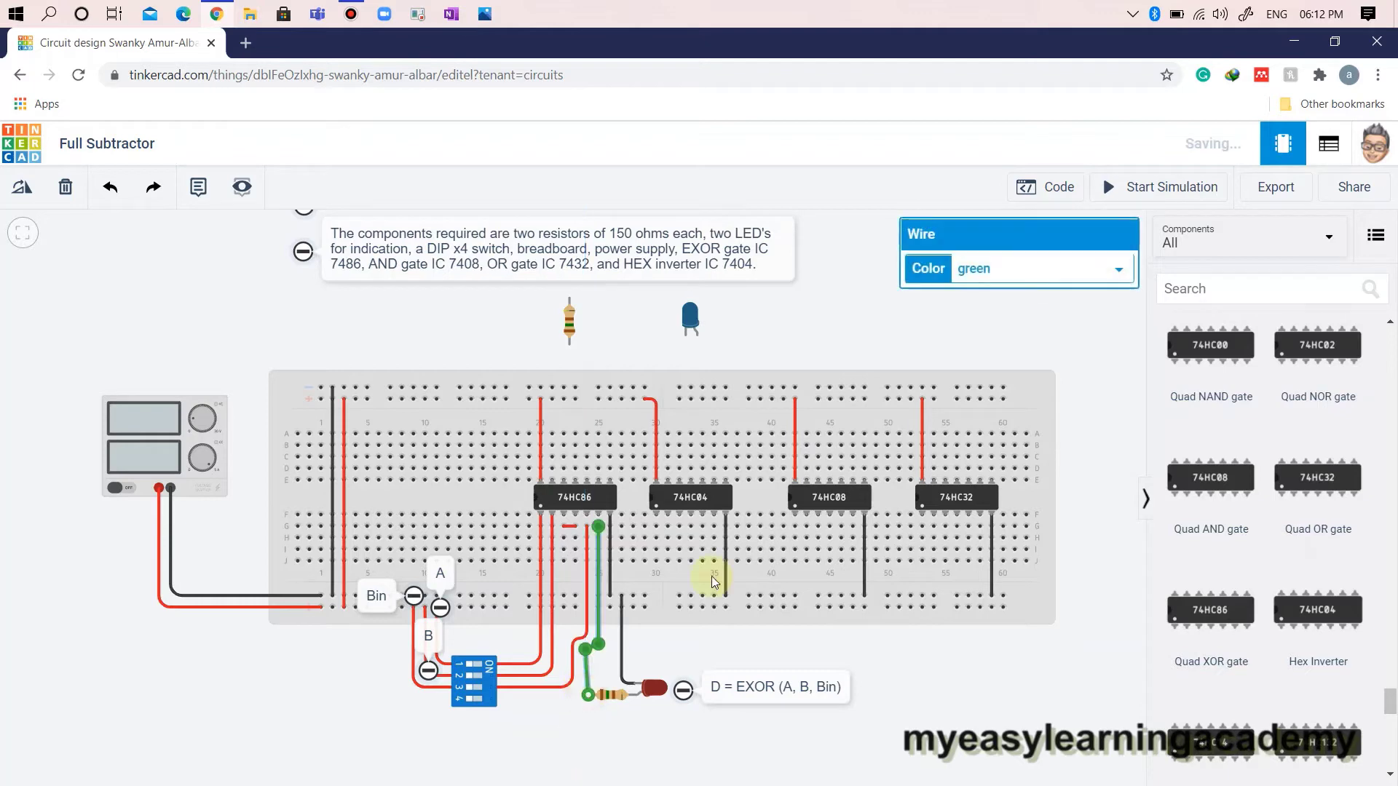
click(982, 271)
click(980, 308)
click(995, 655)
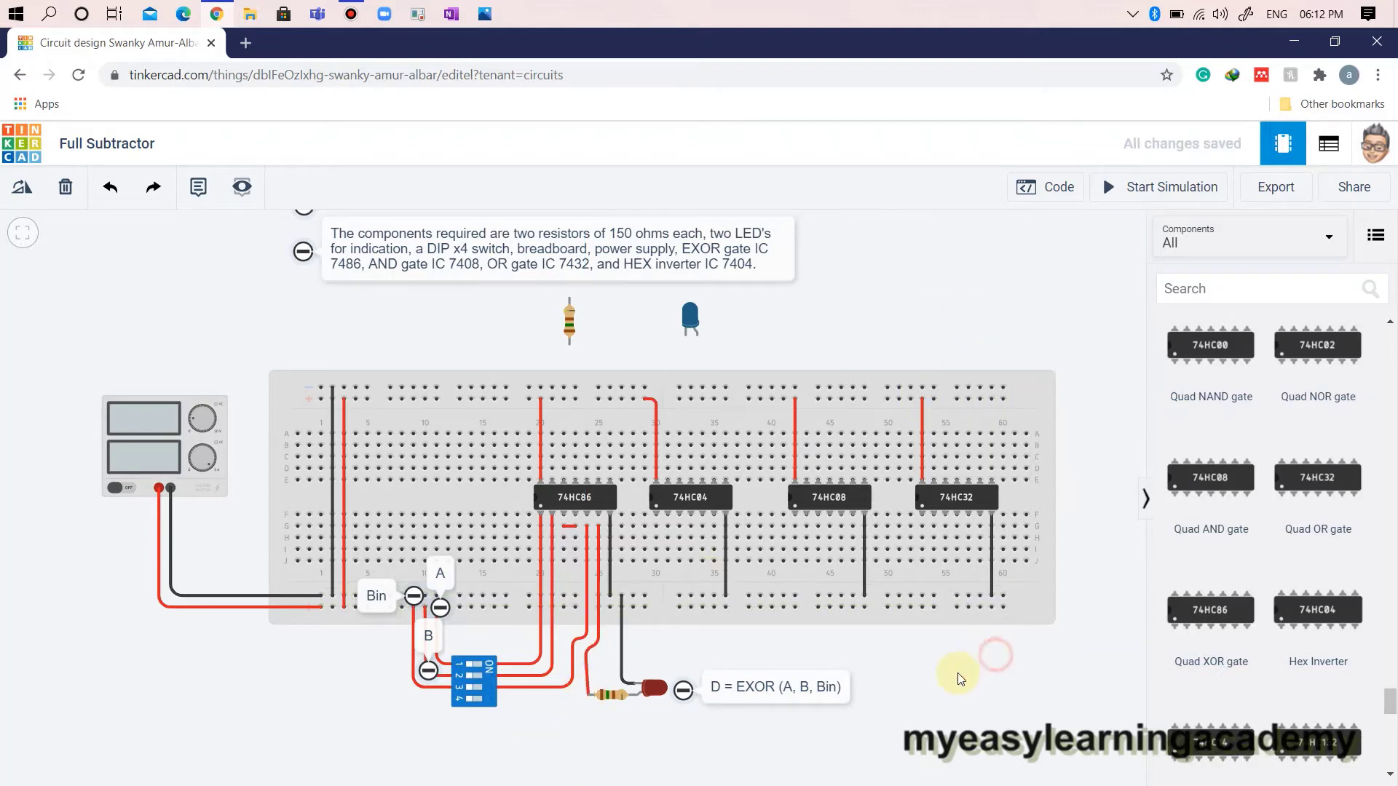
click(590, 683)
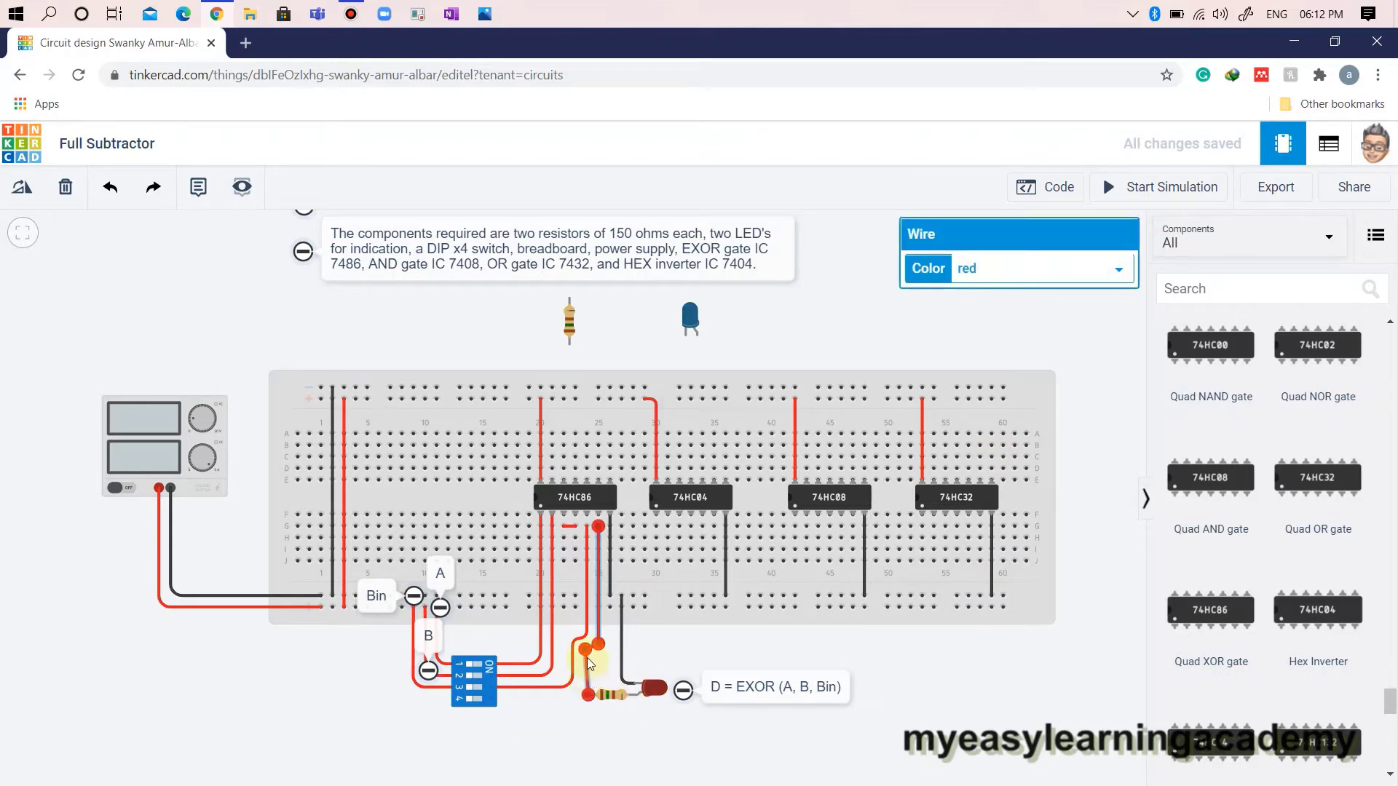
drag(586, 649, 594, 652)
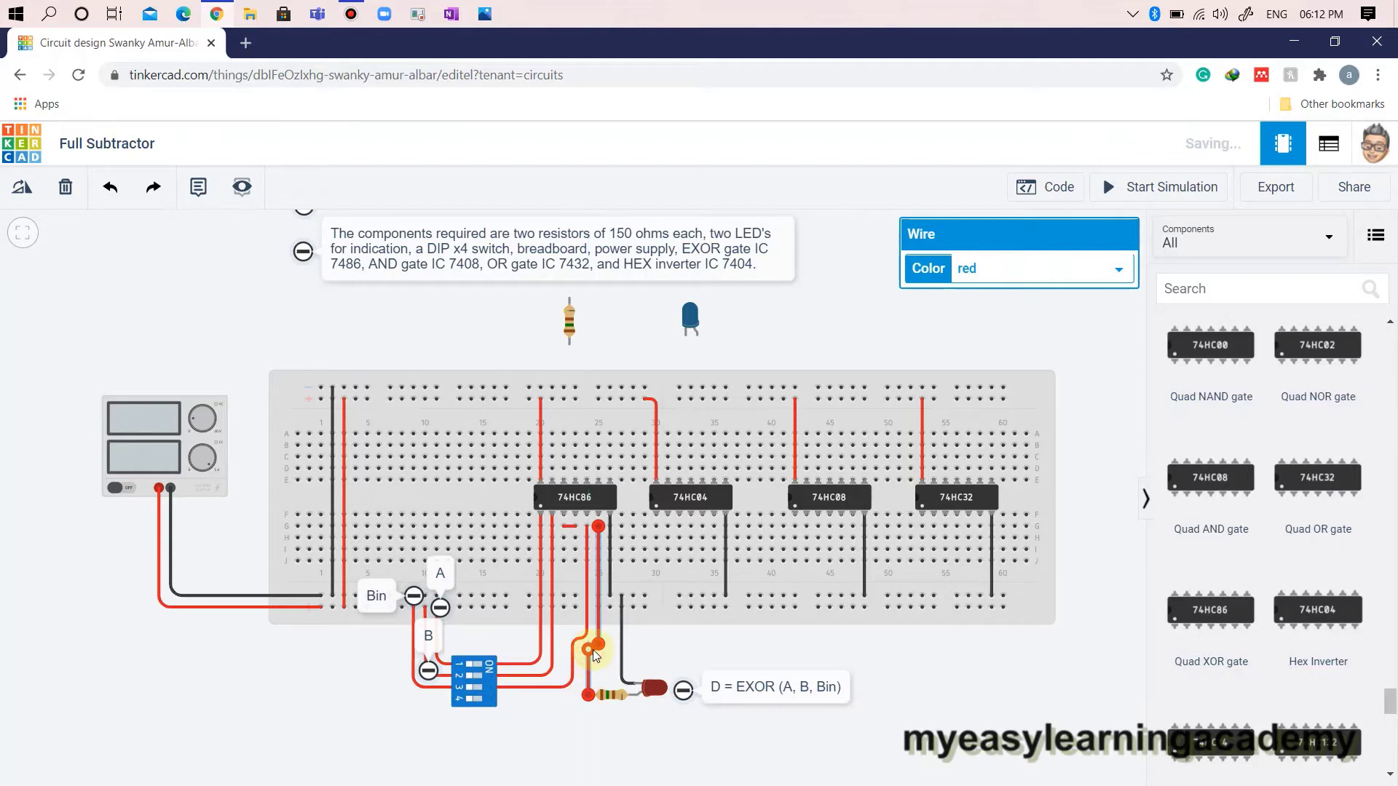
click(942, 706)
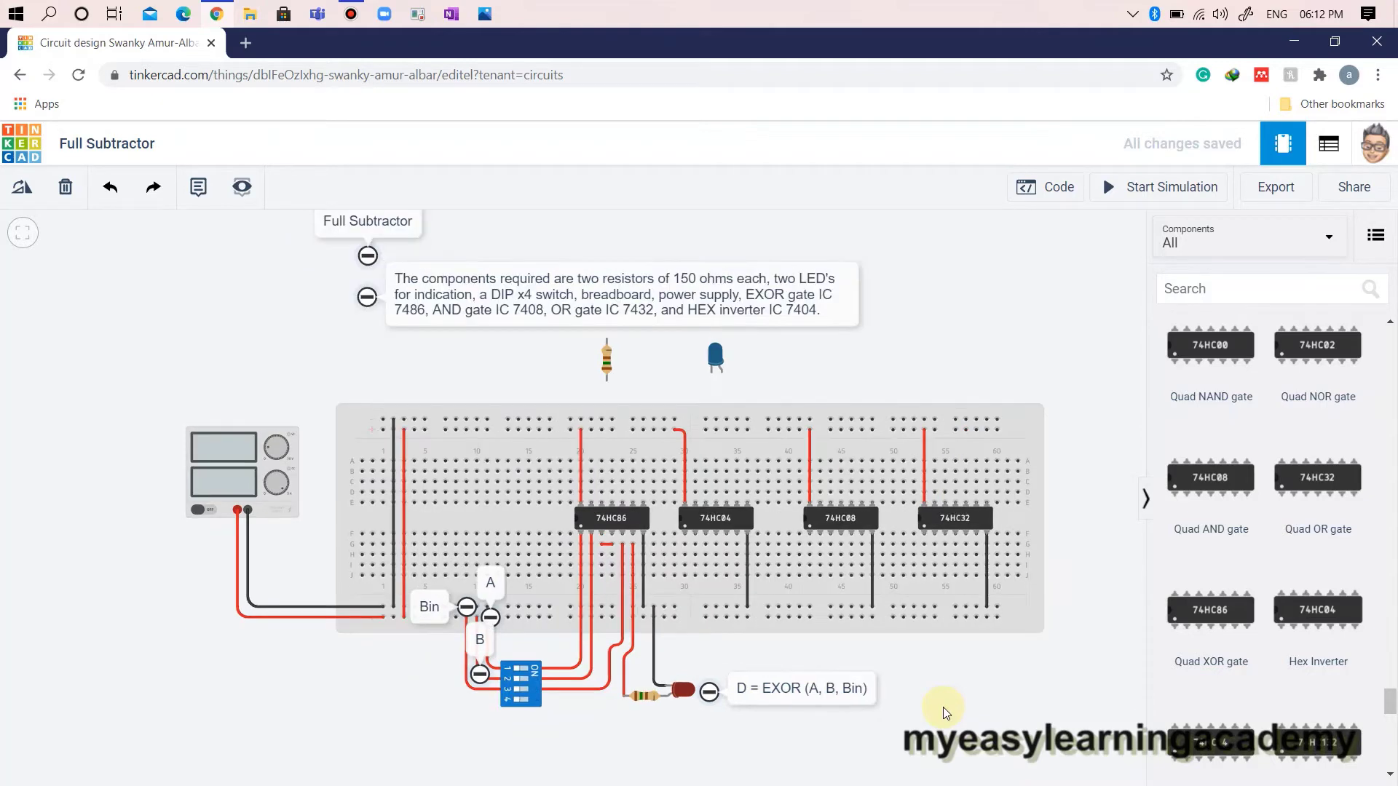
Step: Move the blue LED and 150 Ω resistor to the lower right, both turned horizontal
scroll(904, 686, down, 1)
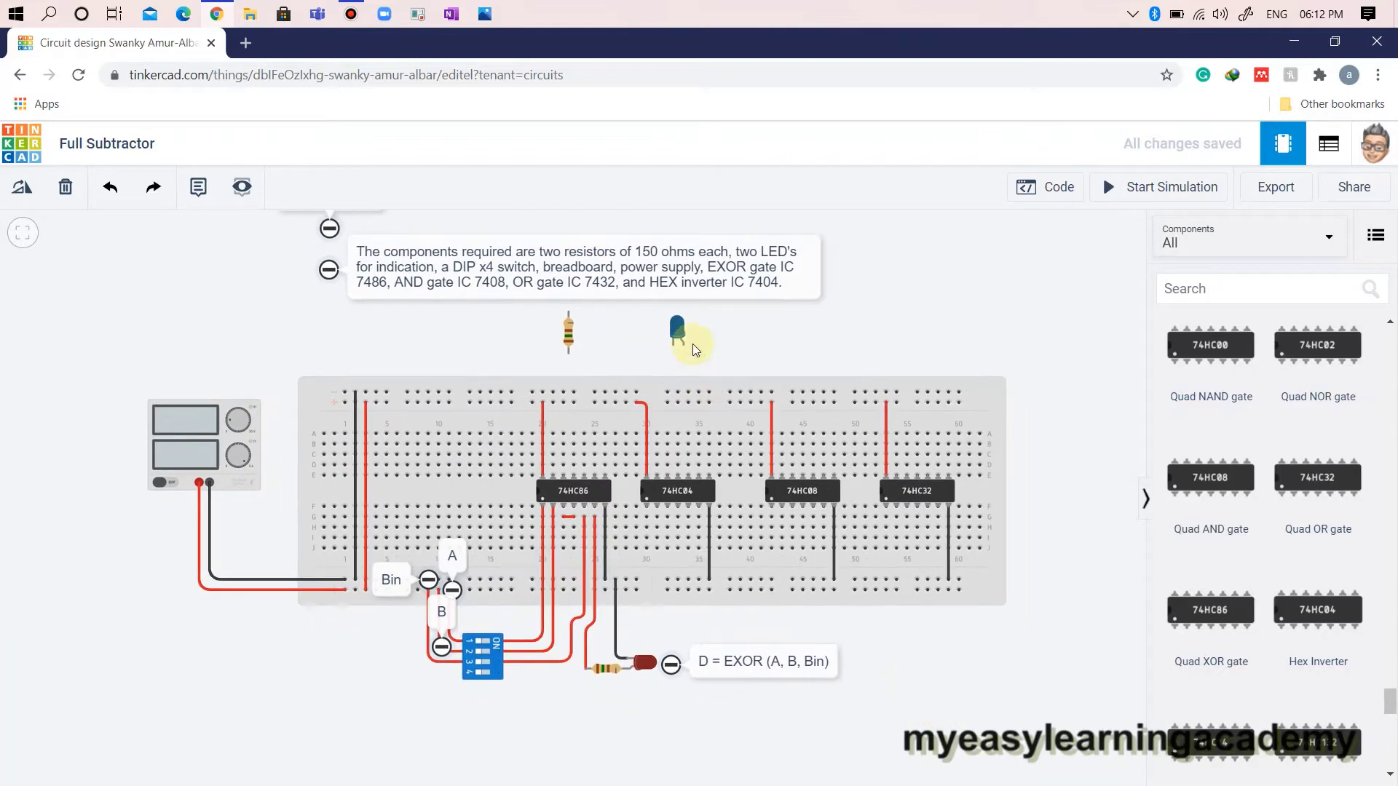
drag(904, 680, 913, 711)
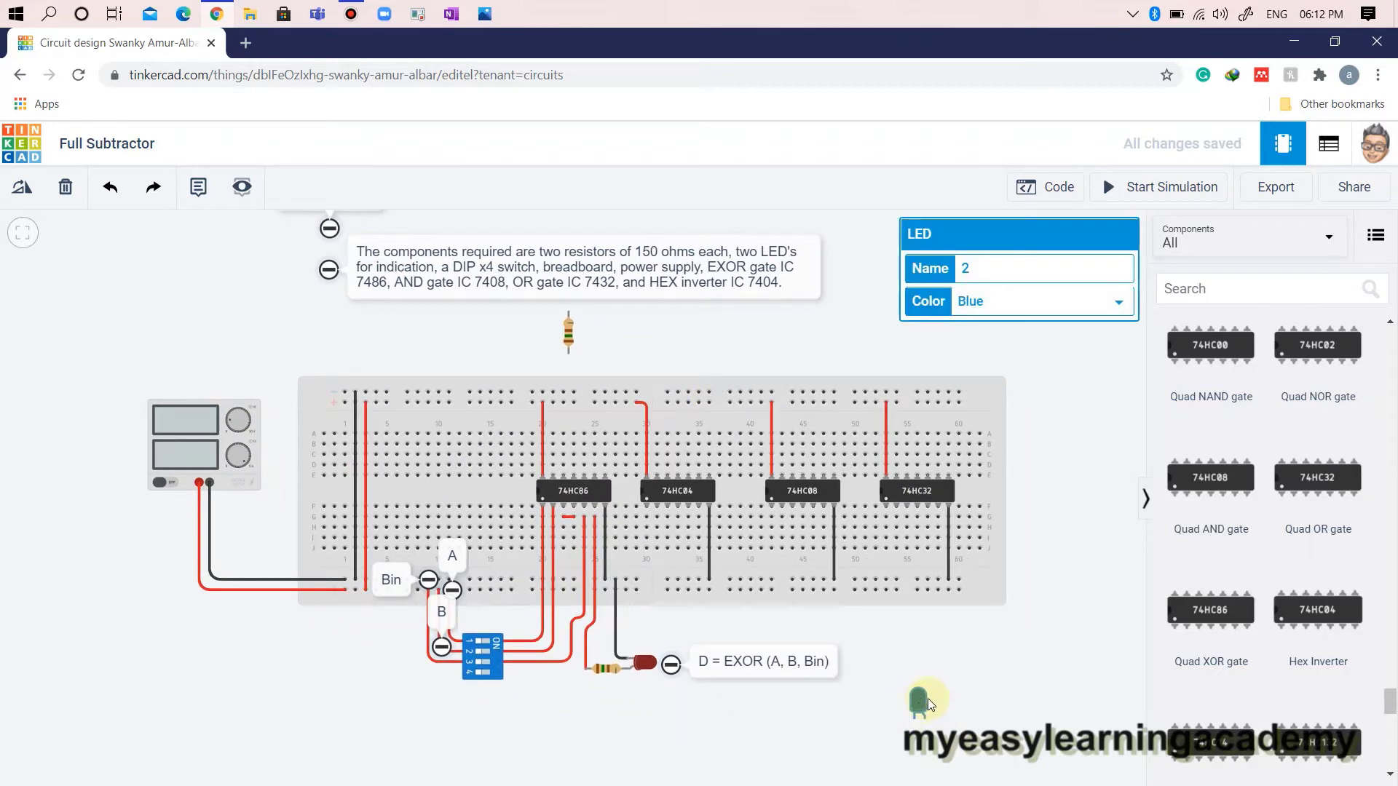
click(23, 191)
click(24, 193)
drag(569, 340, 937, 710)
click(29, 195)
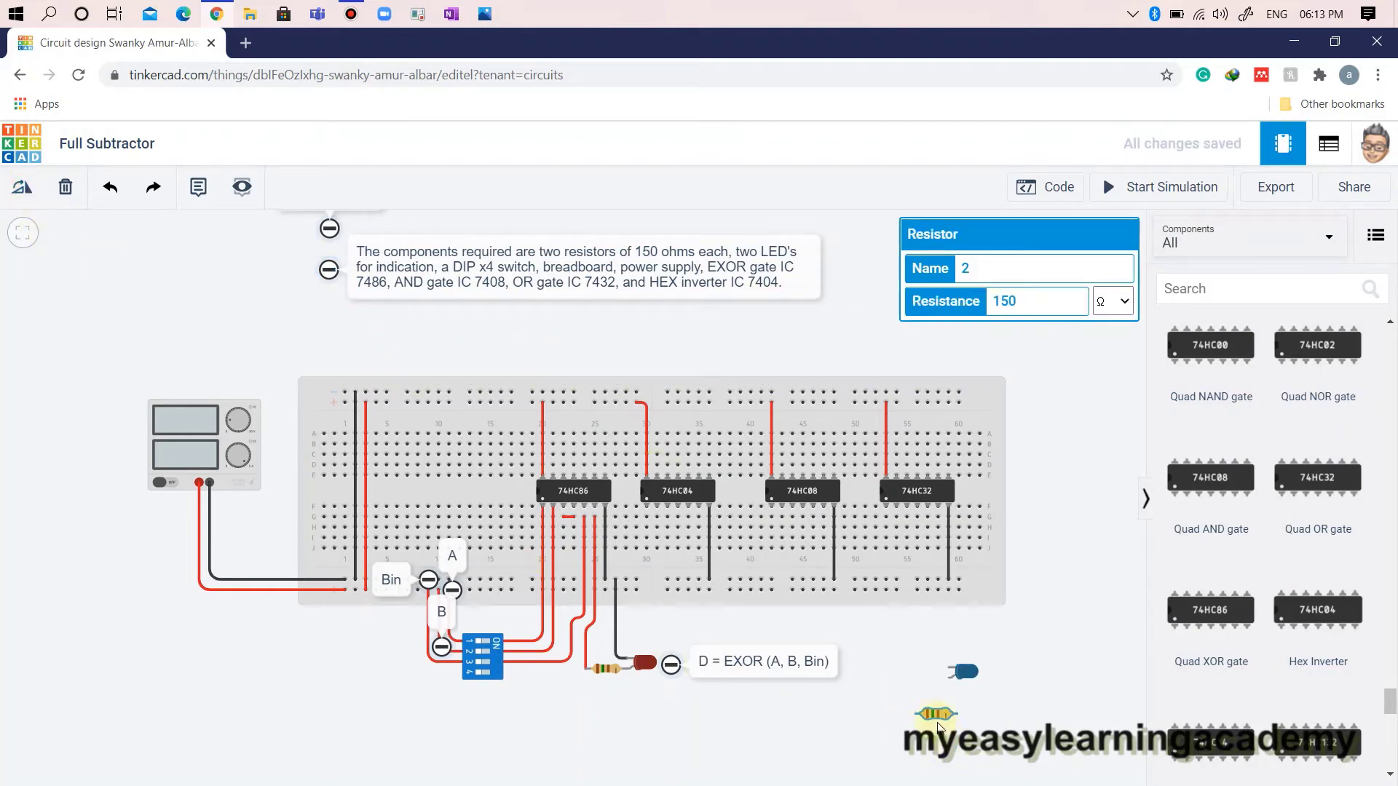
Step: Butt the resistor against the blue LED and add the note 'Bout = Bin.EXOR(A,B)'+A'B' below it
drag(932, 716, 923, 681)
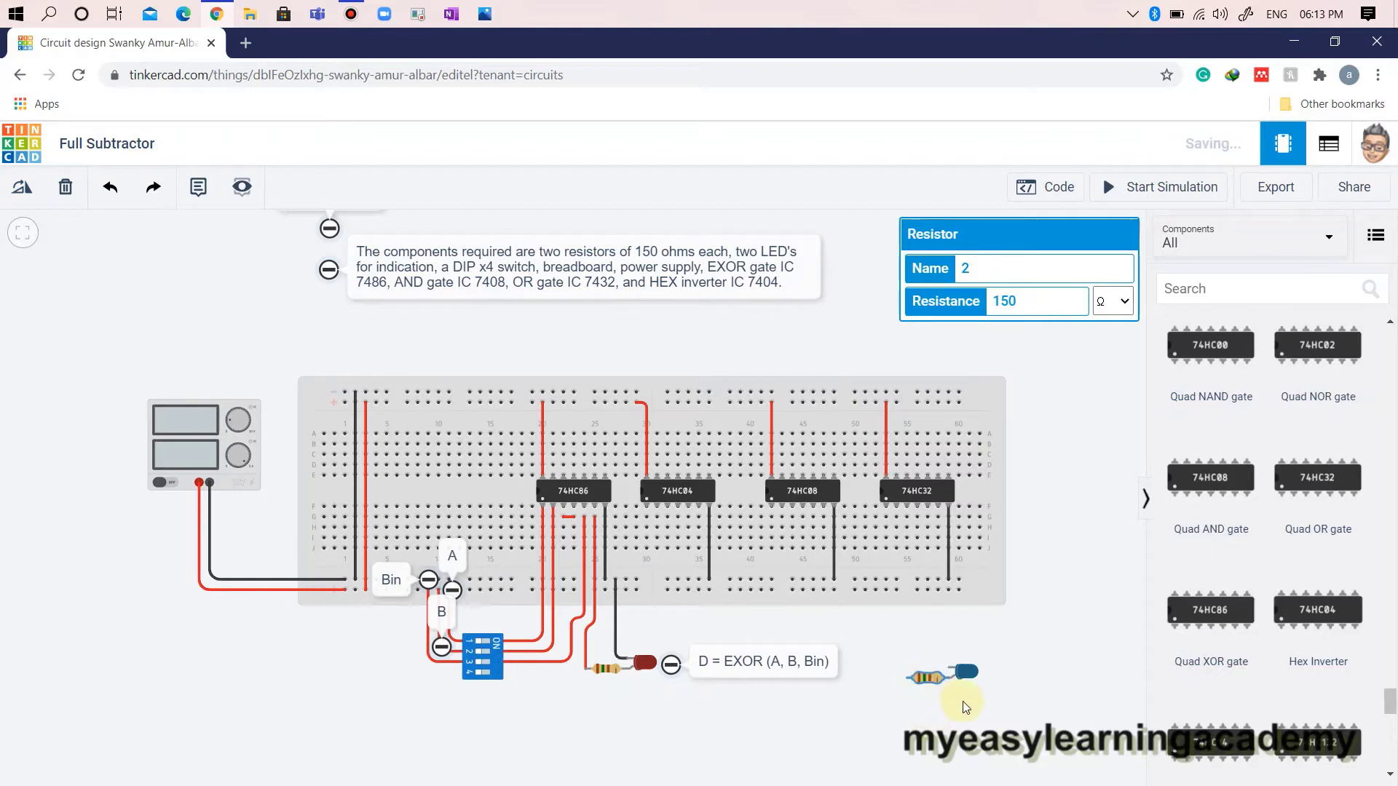
click(281, 337)
click(198, 187)
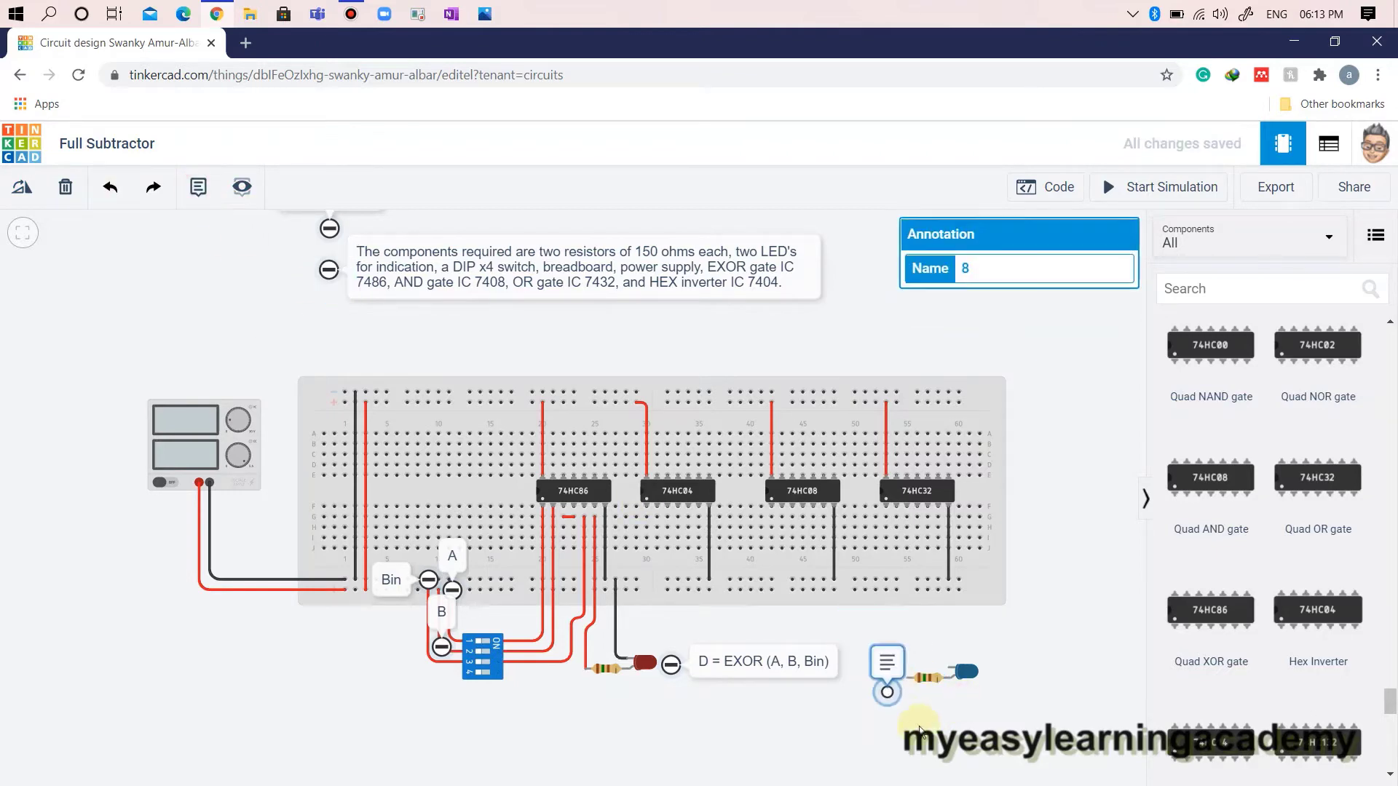
click(968, 648)
drag(969, 649, 938, 641)
click(939, 620)
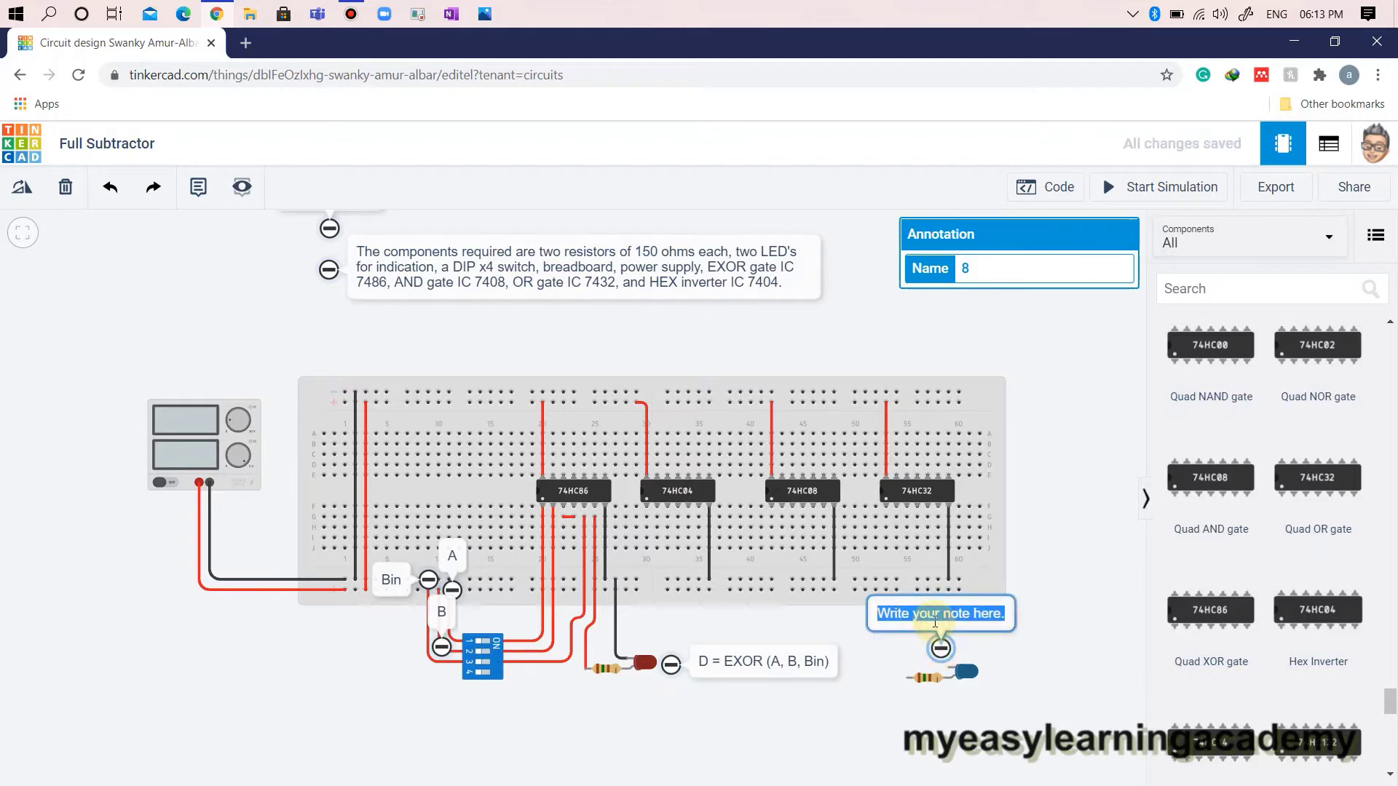
text(Bout)
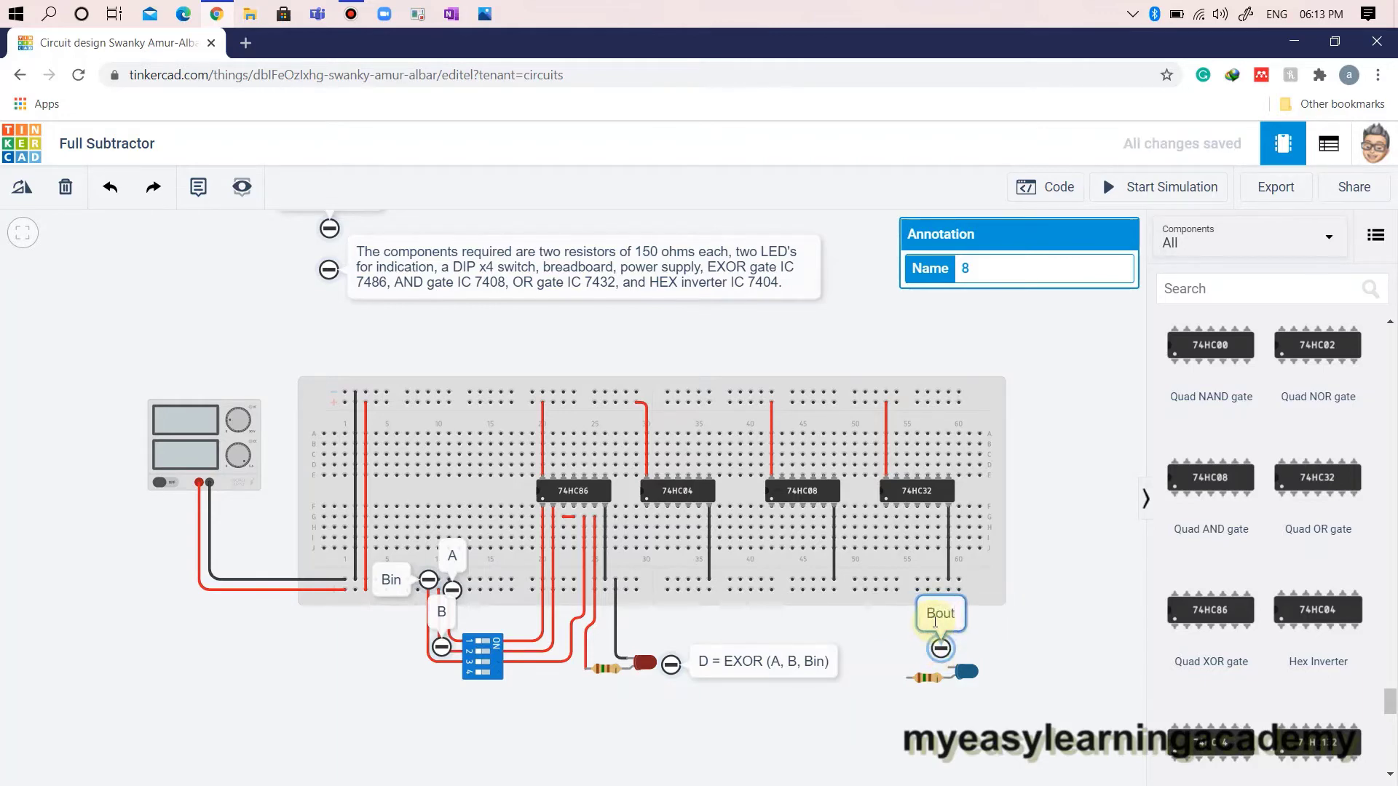
text( =)
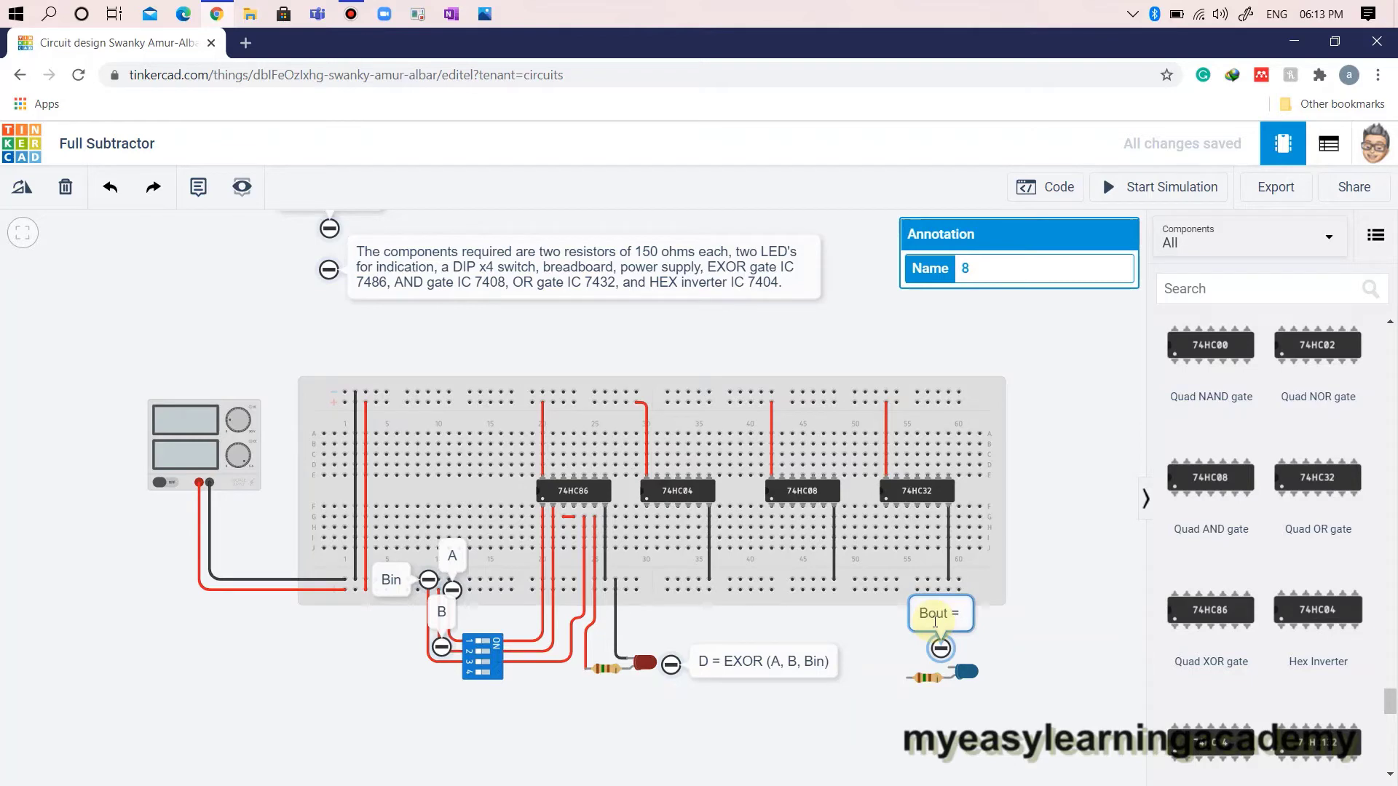
text( Bin)
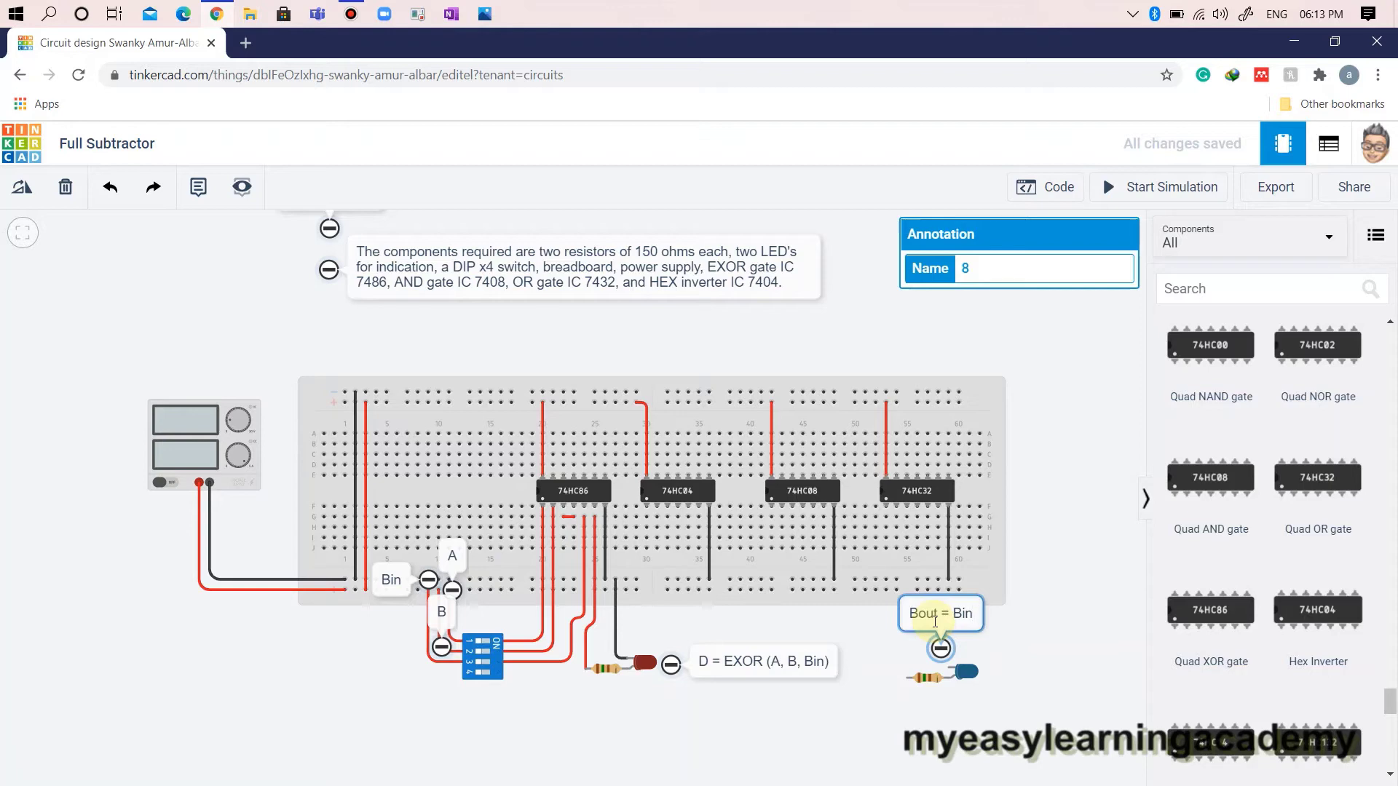
text(.)
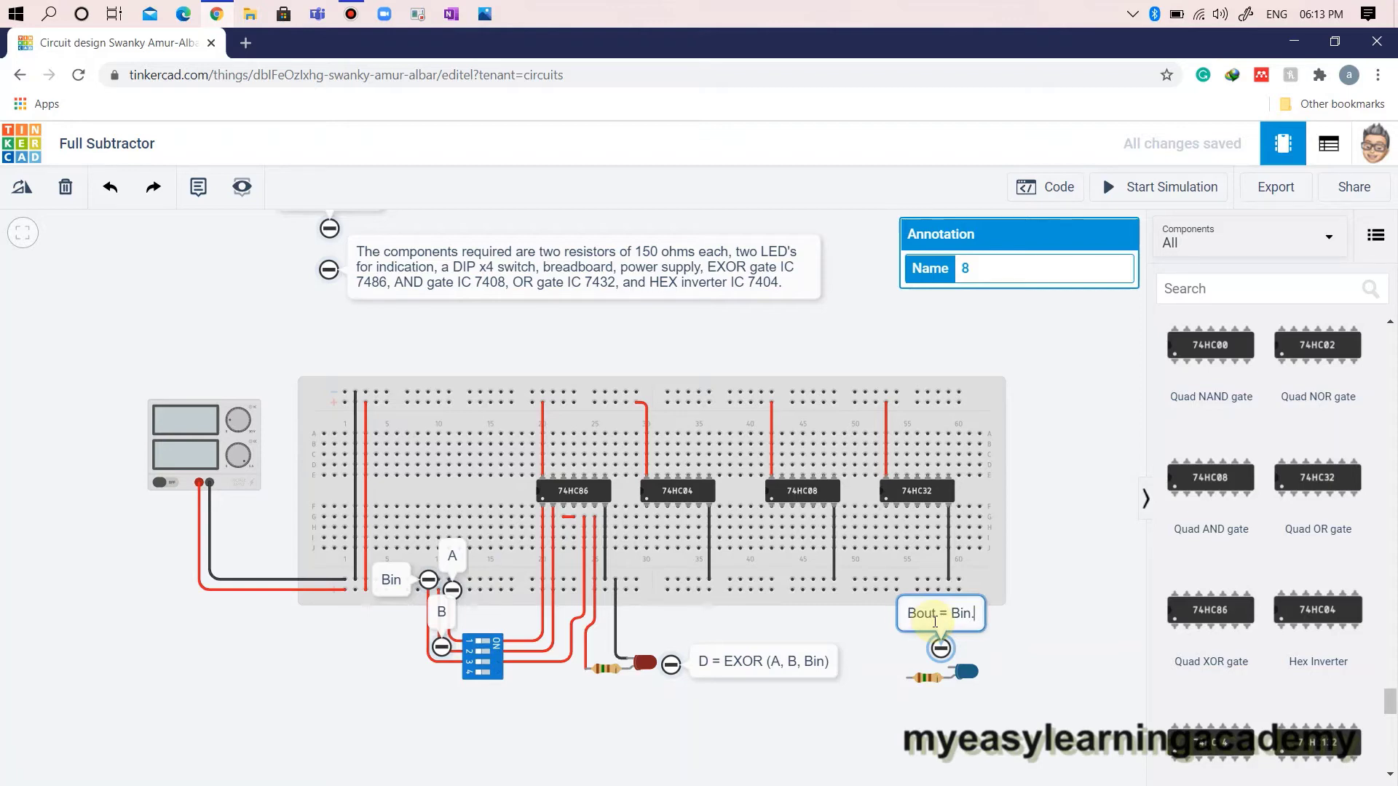
text(()
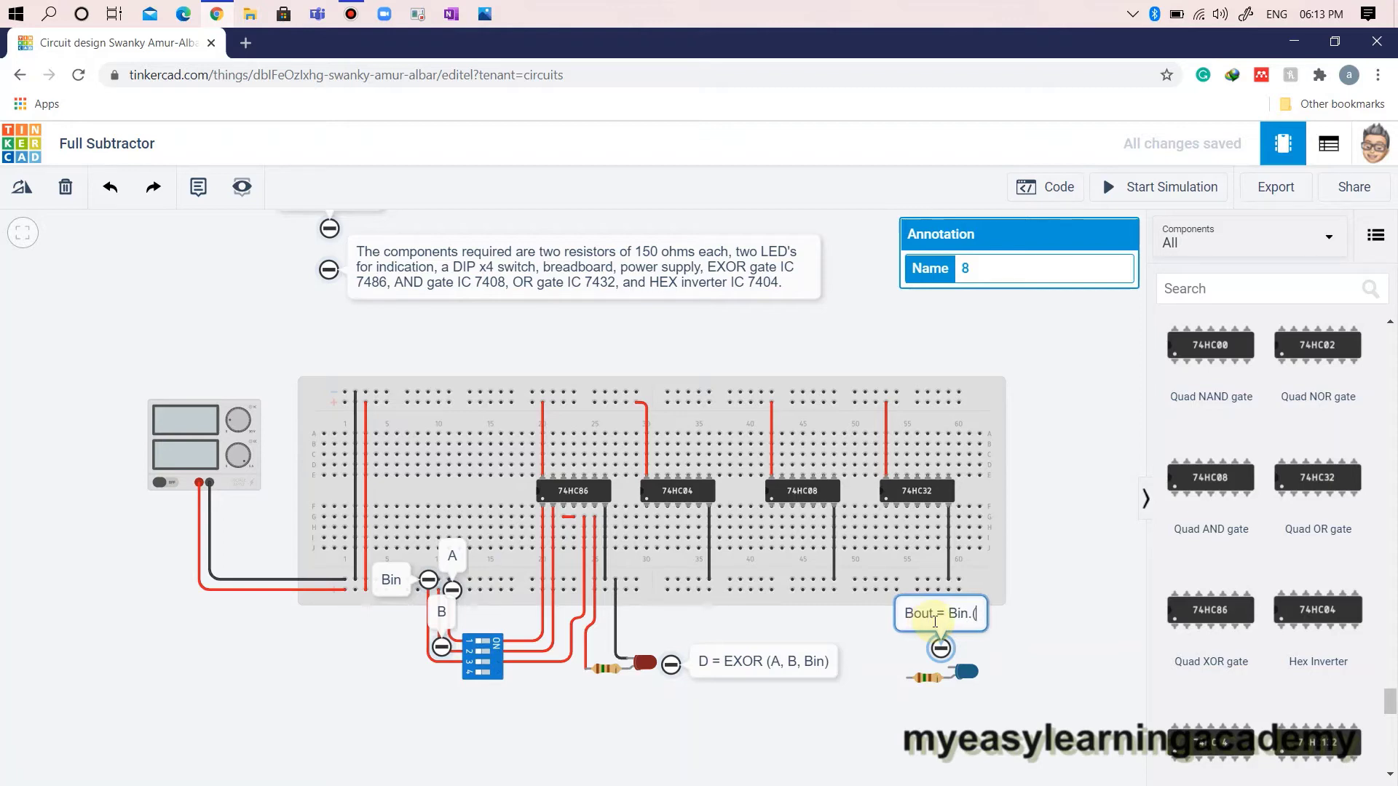
key(BackSpace)
text(EXOR)
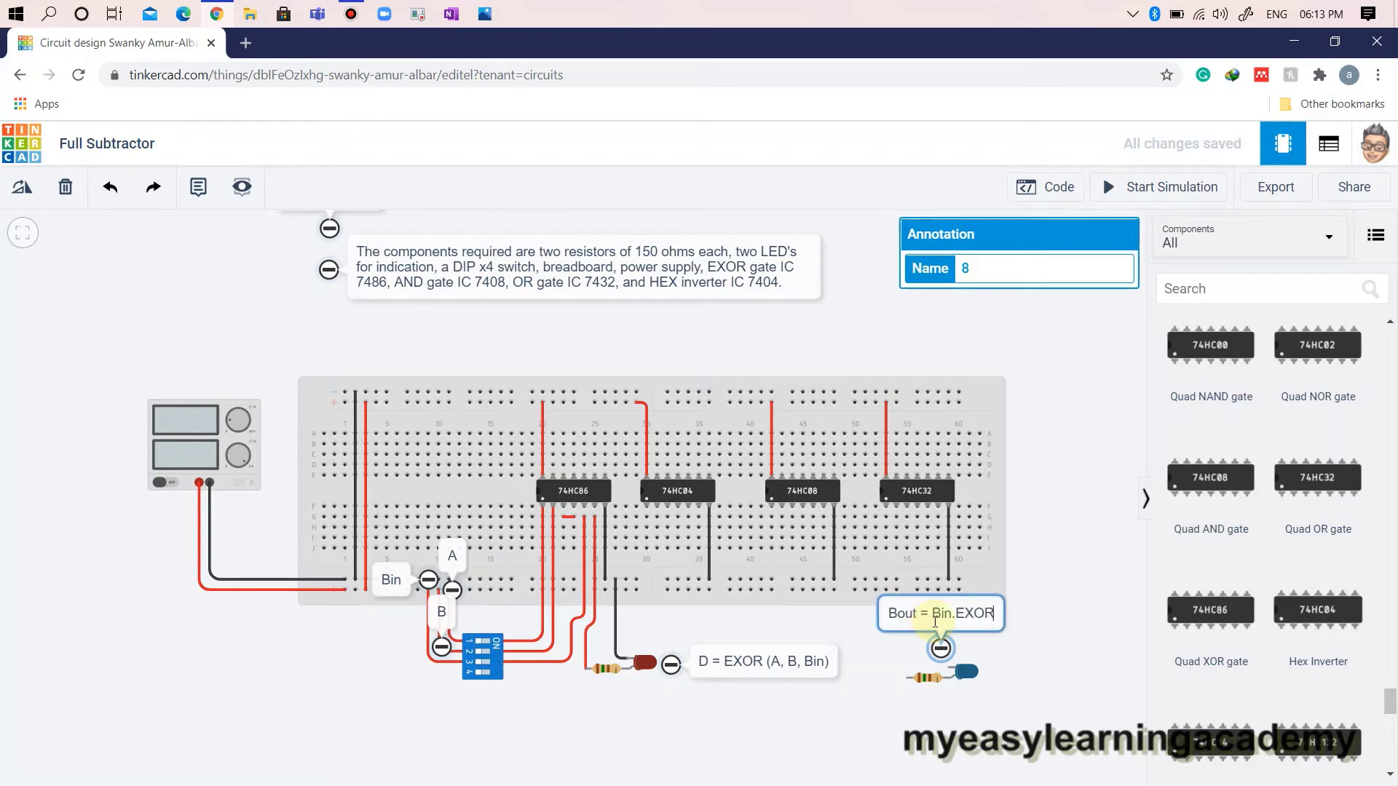
text((A,)
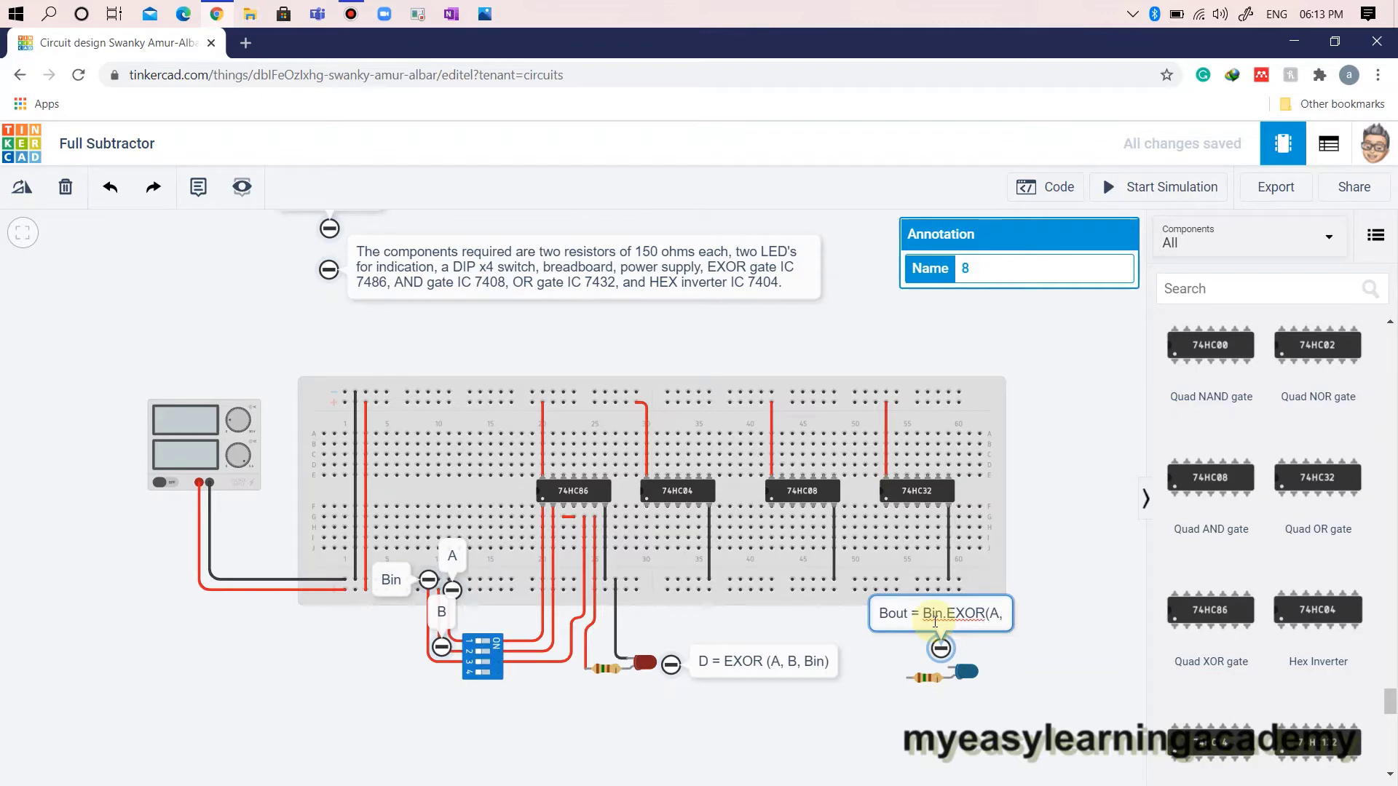
text(B)
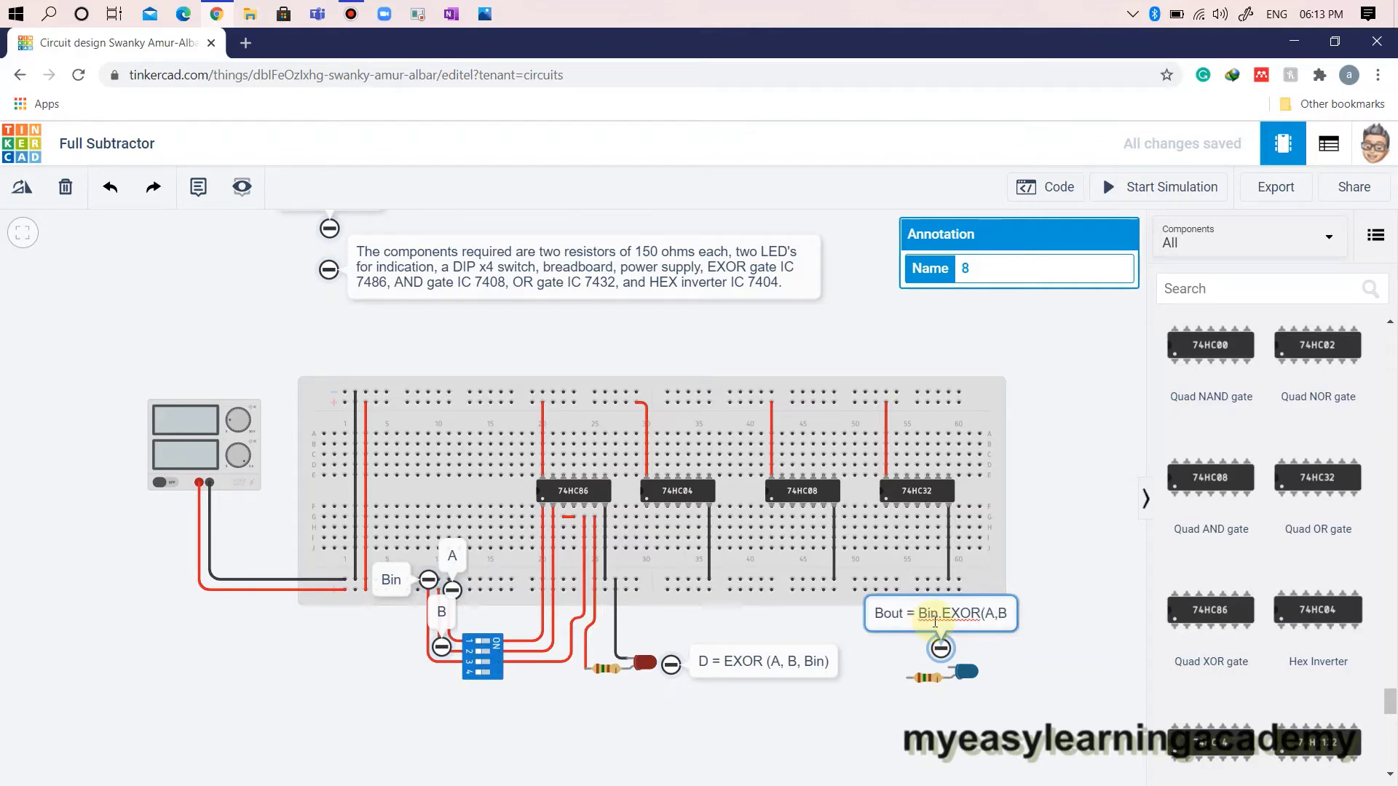
text())
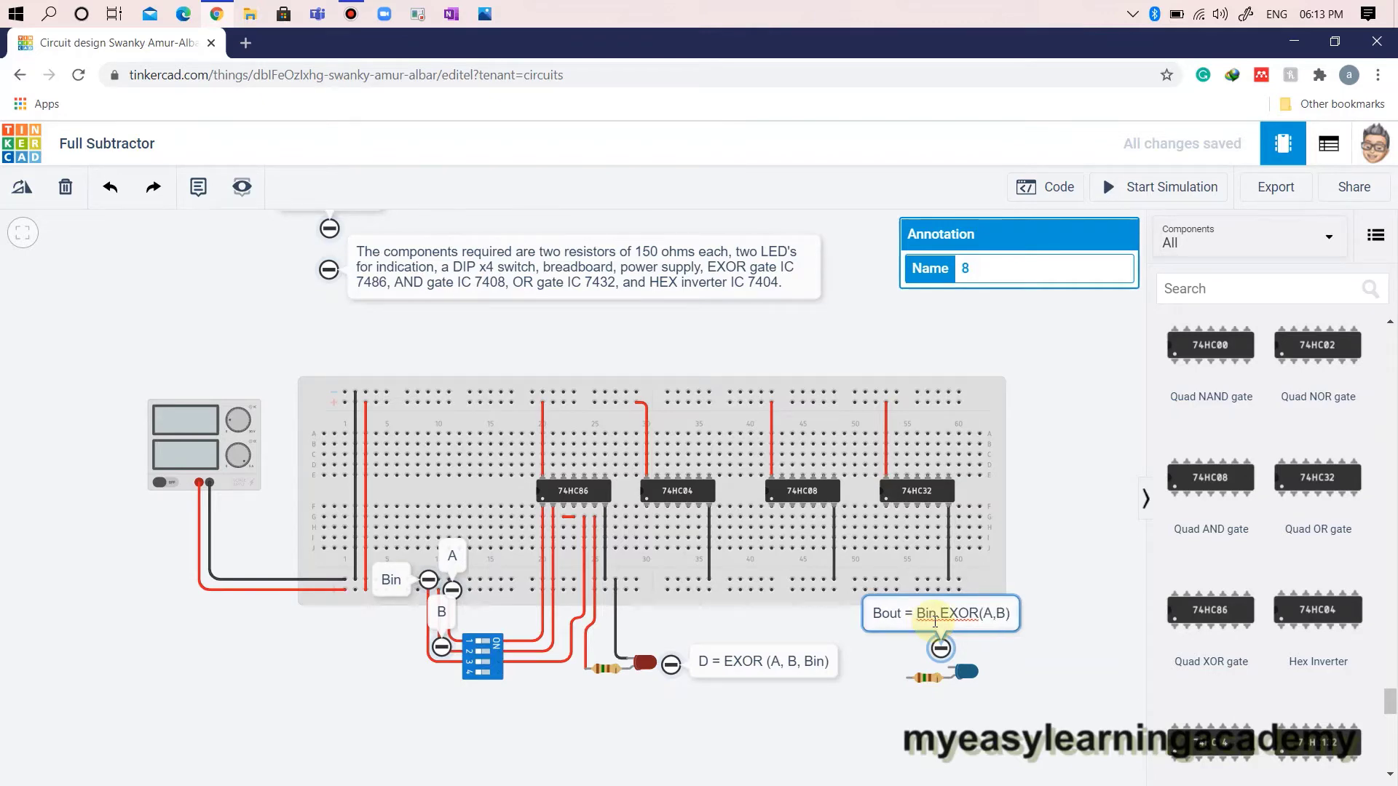
text('+)
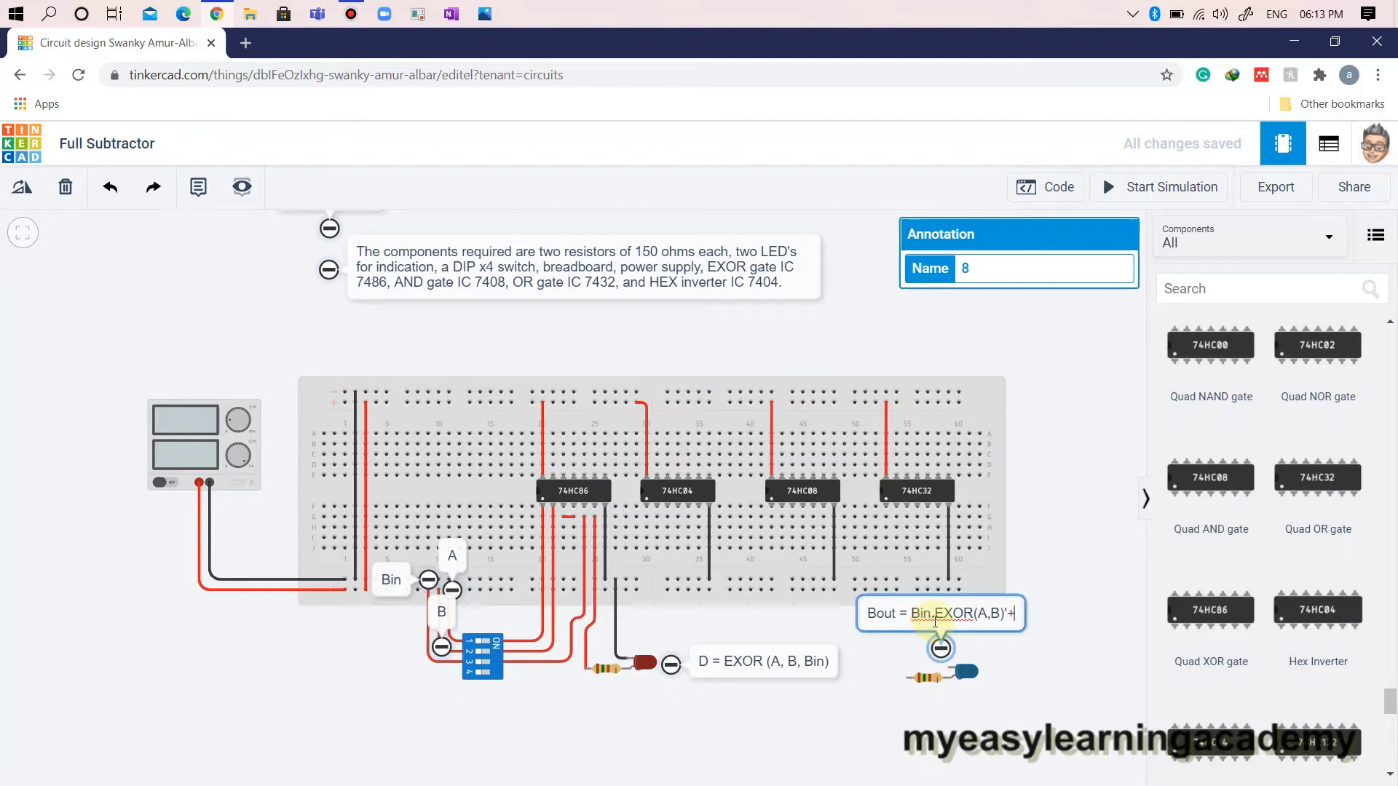
text(A'B)
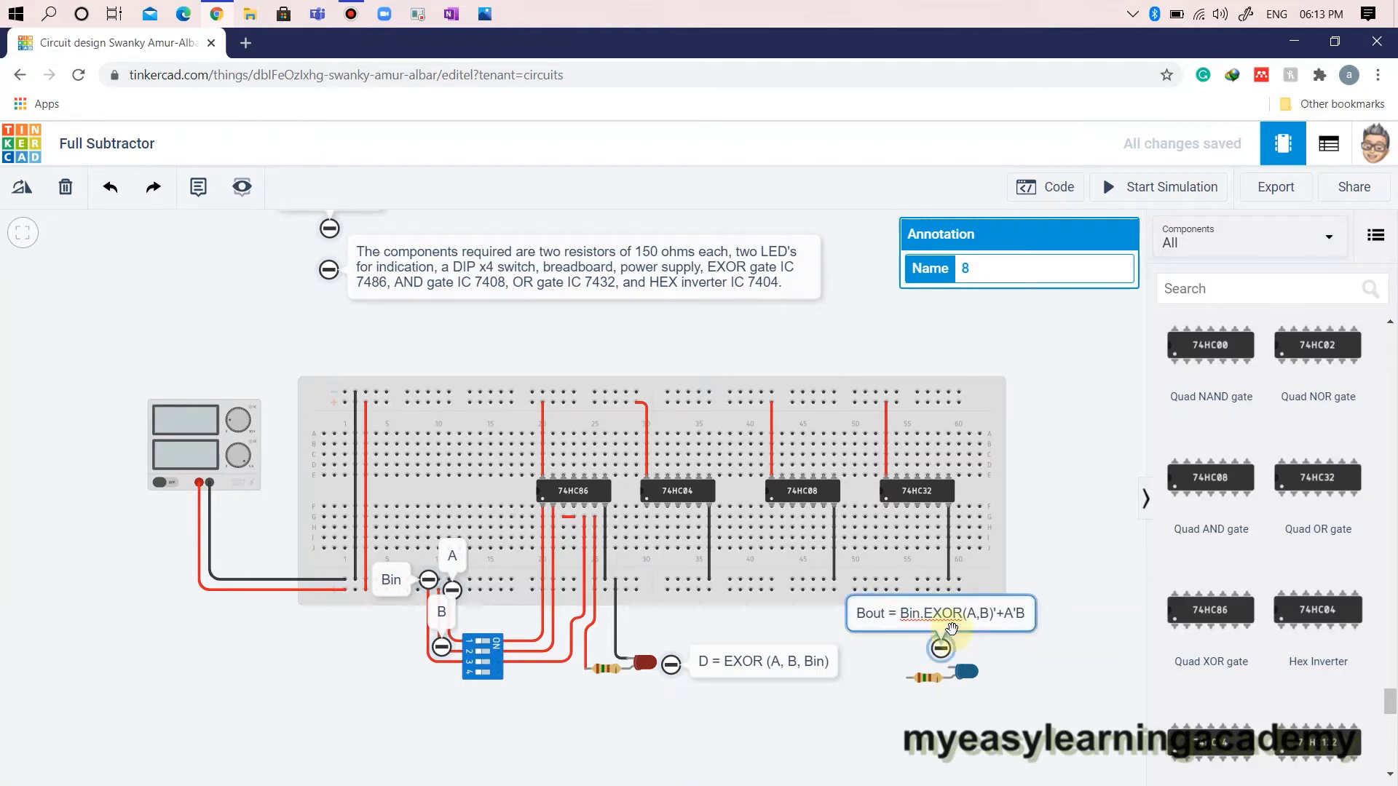
click(1004, 652)
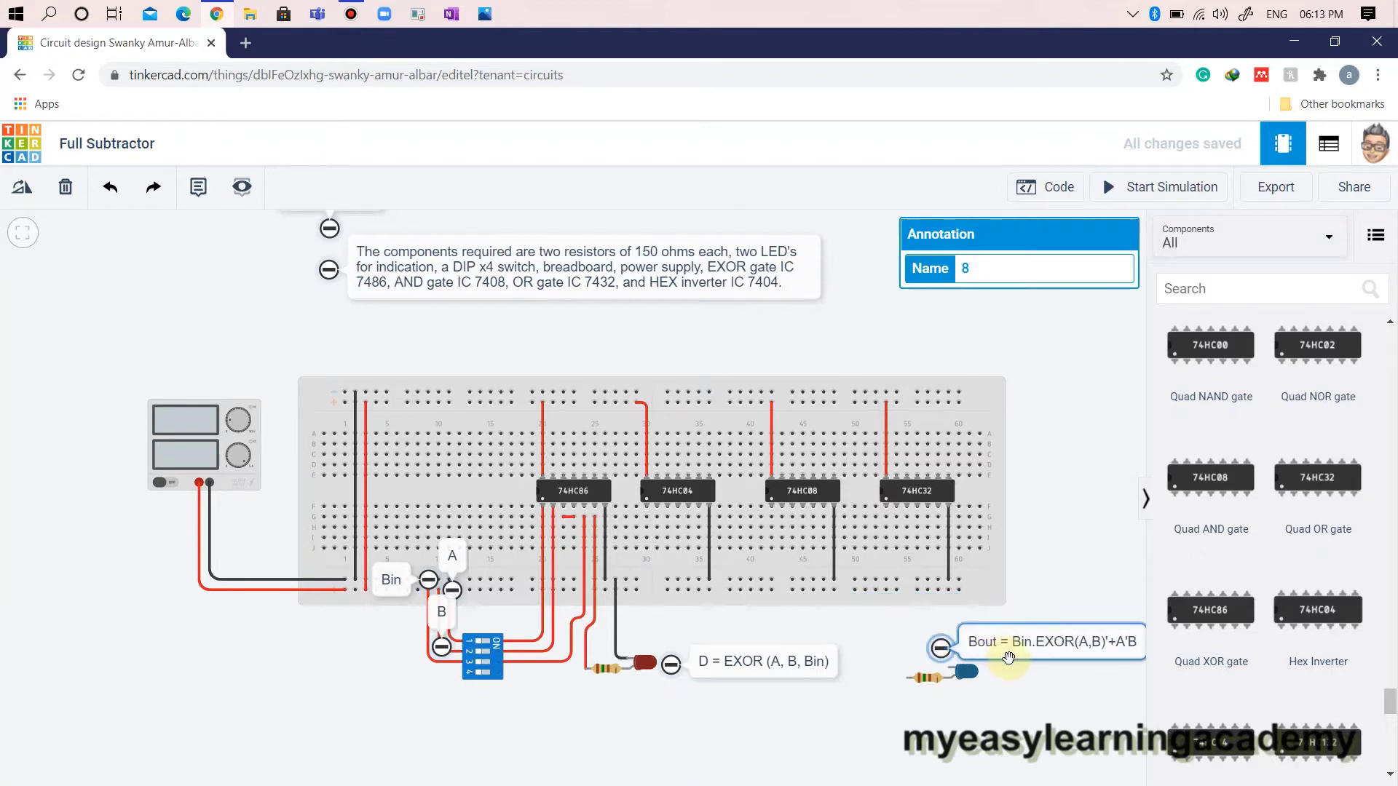
drag(934, 665, 874, 729)
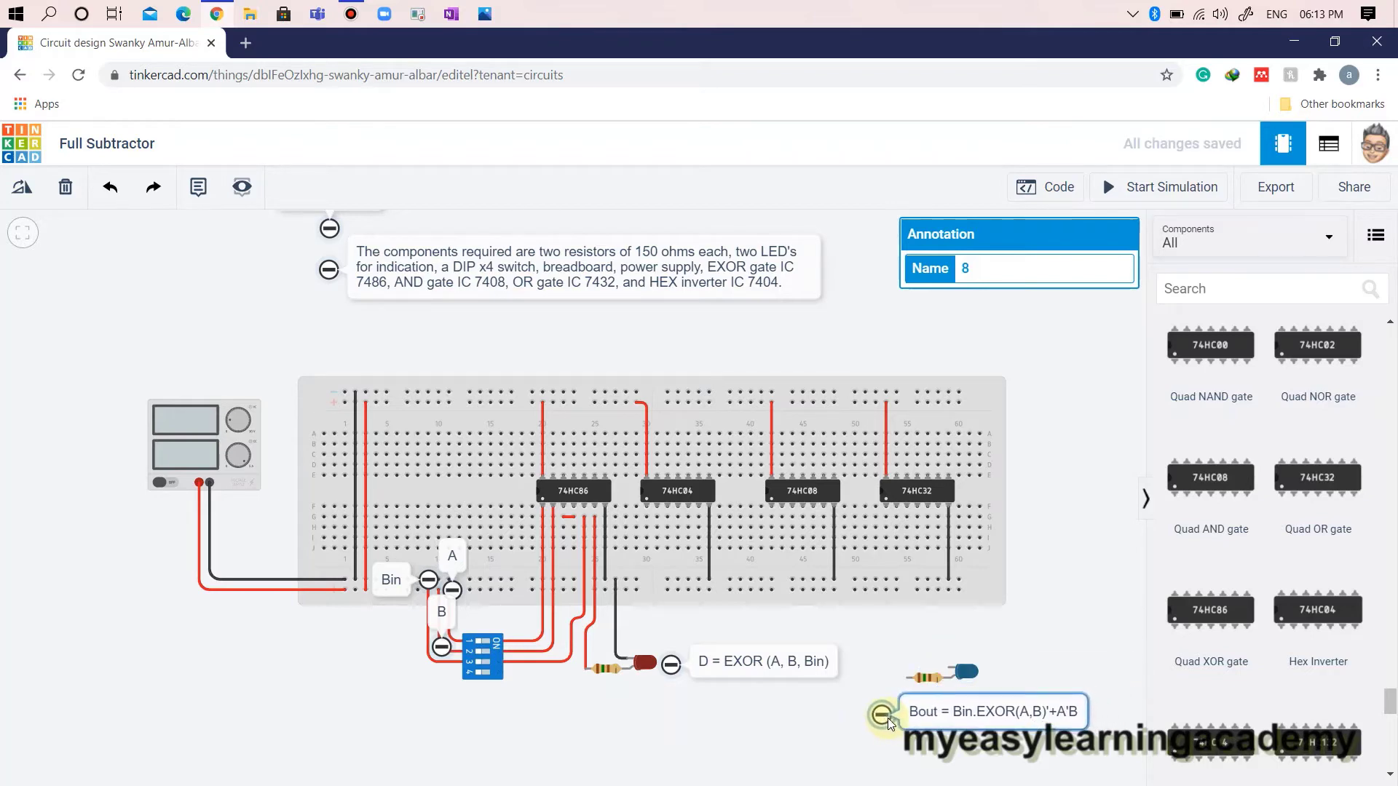
Step: Place a note reading 'EXOR(A,B)' just above the 74HC04 inverter chip
click(1023, 655)
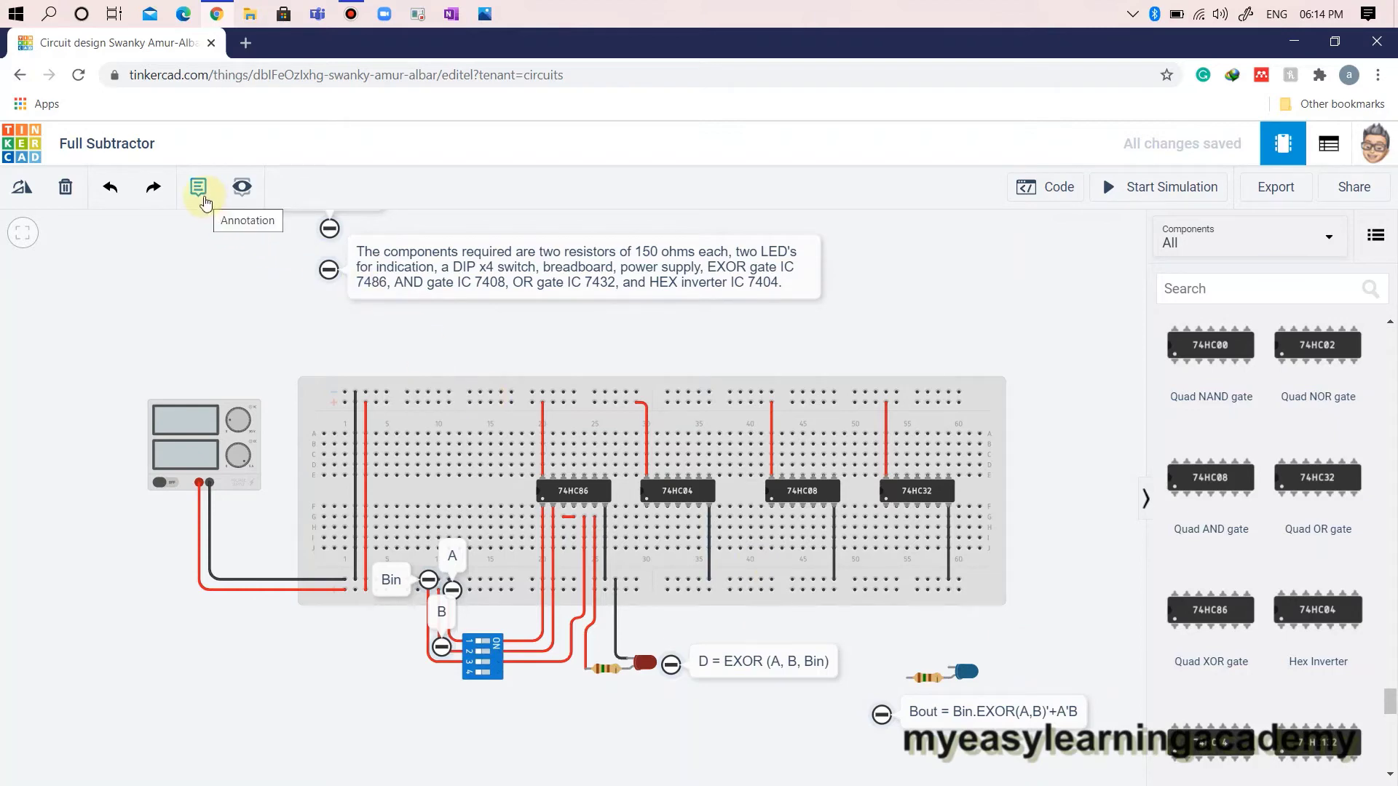
click(198, 188)
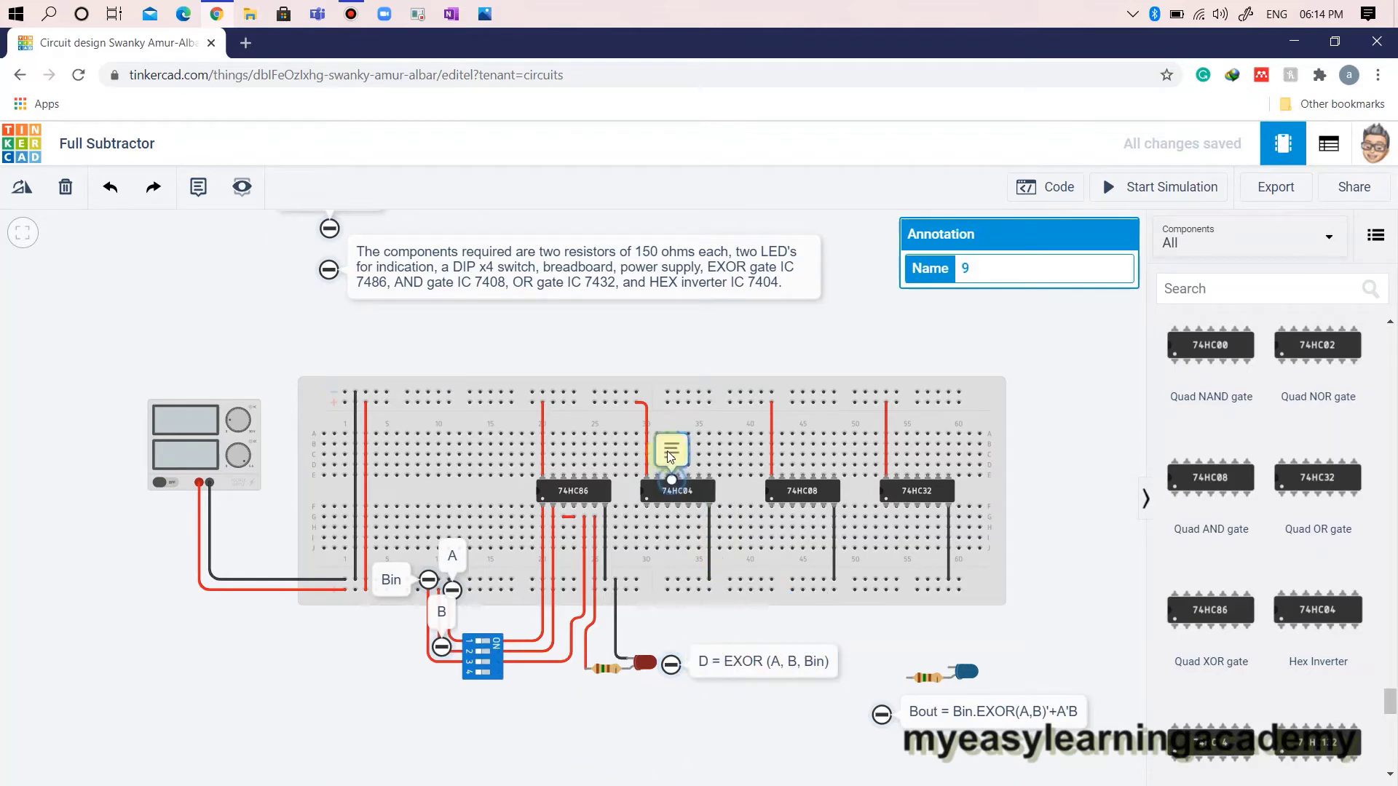
click(684, 426)
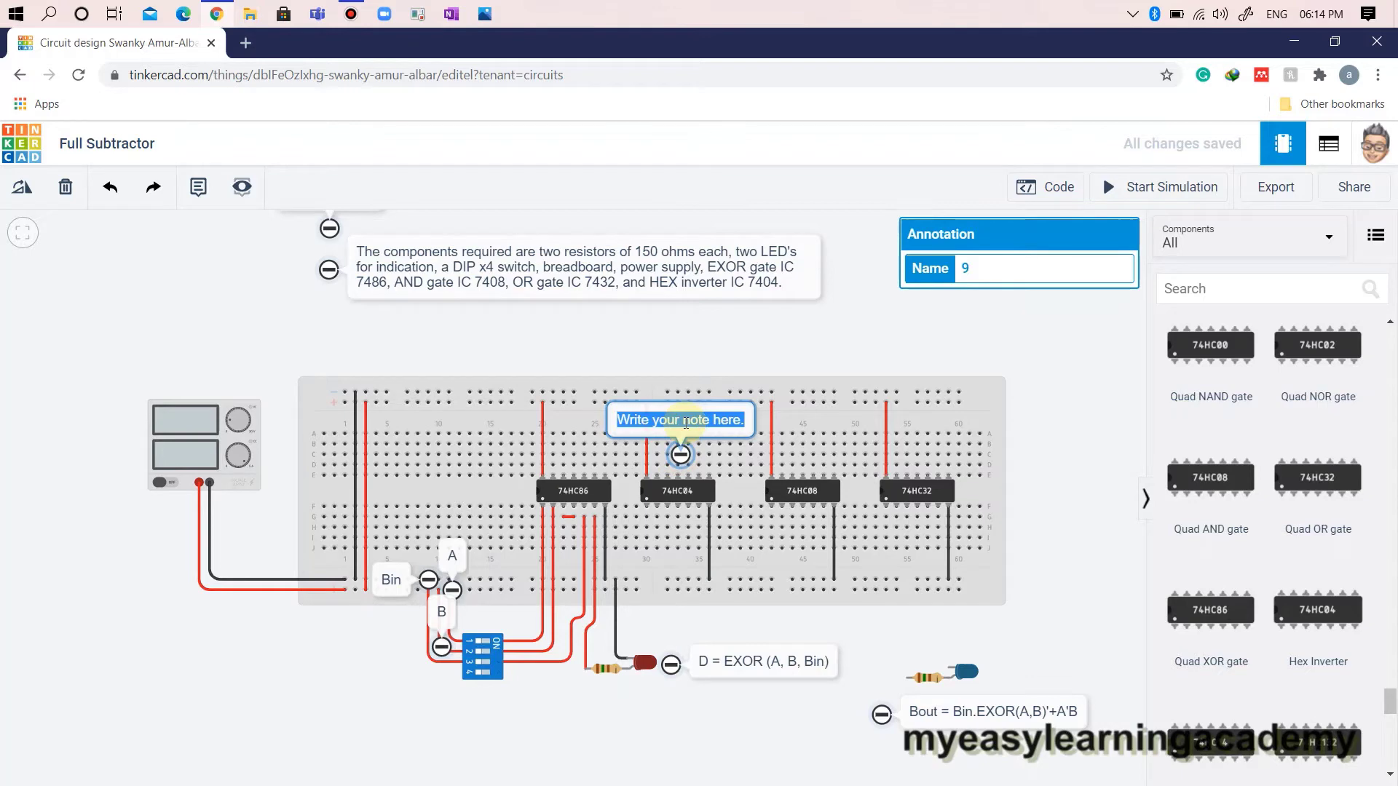
text(EXOR()
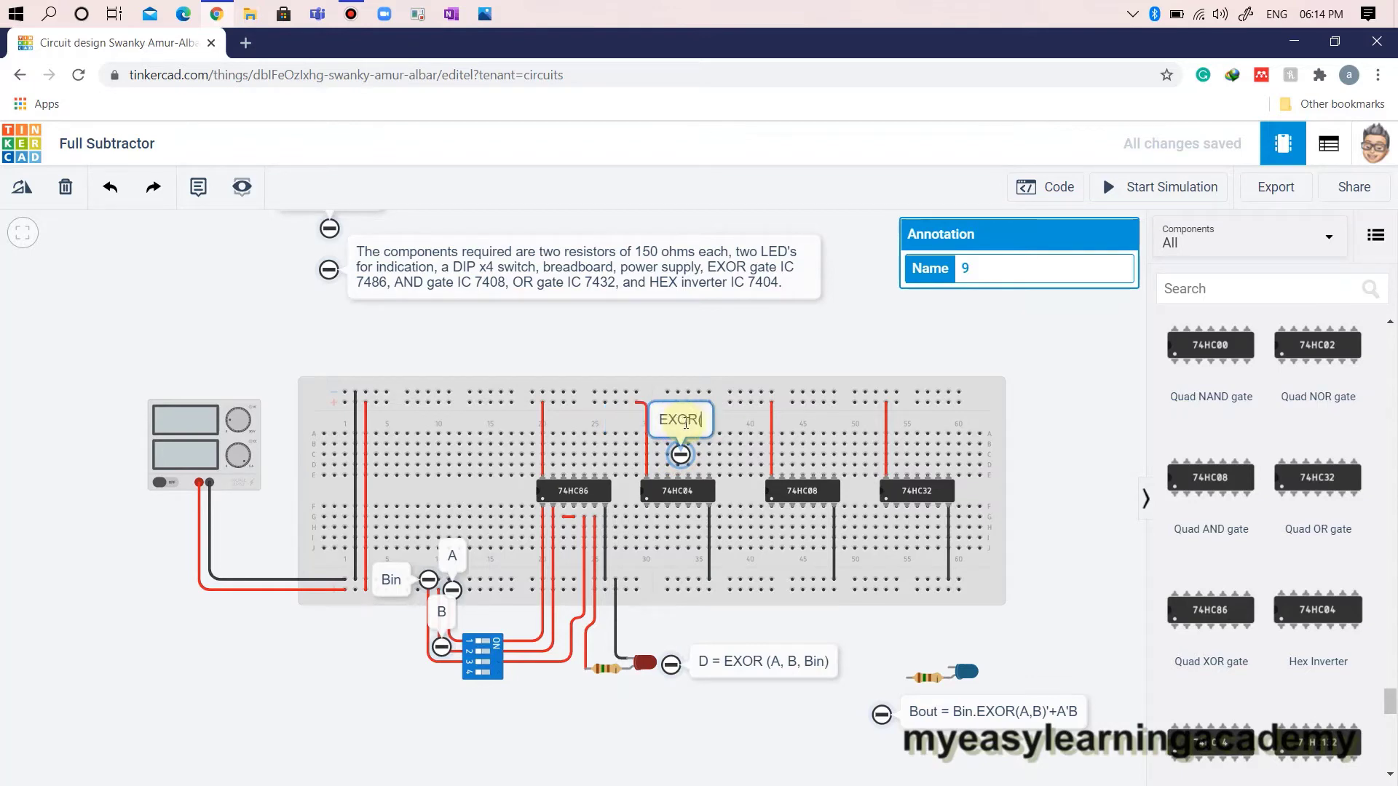
text(A,b))
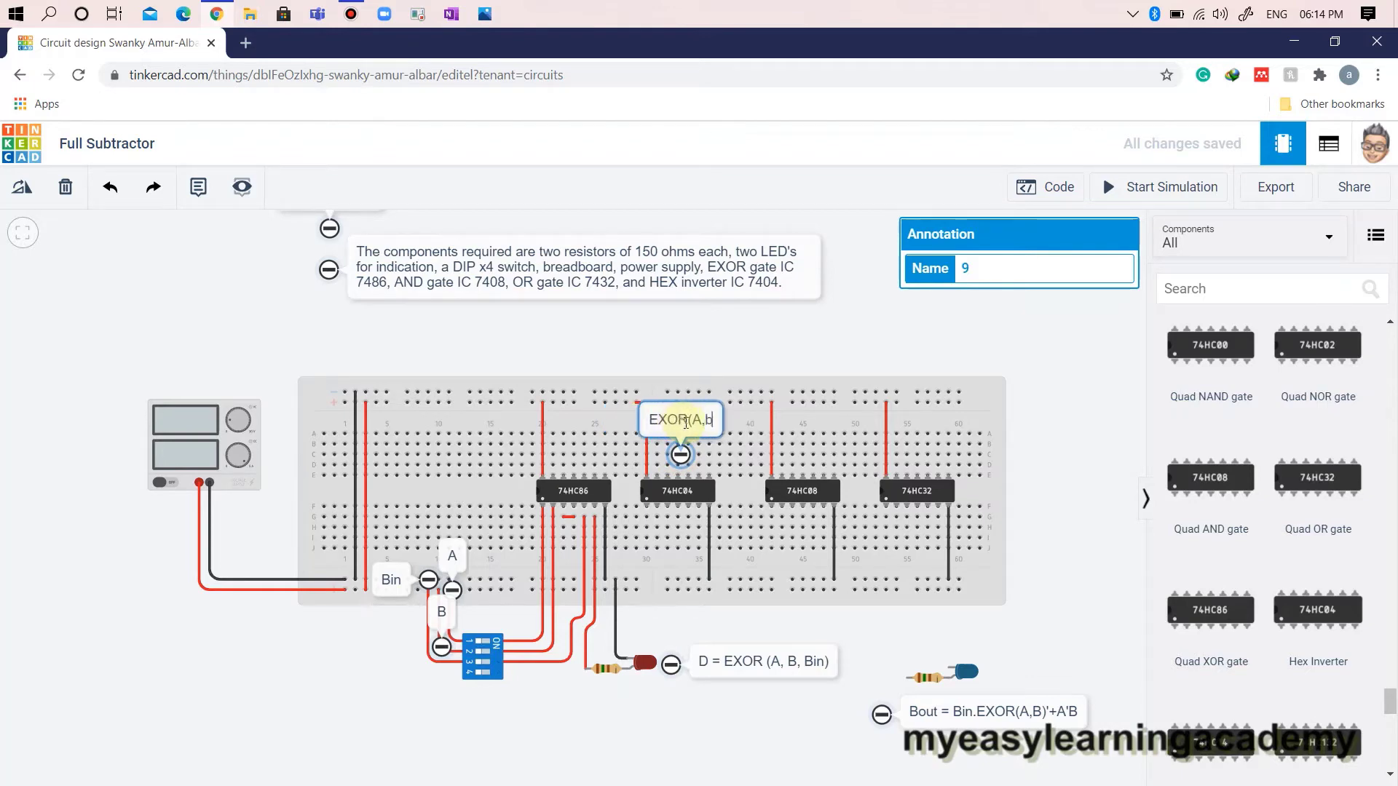
key(BackSpace)
key(BackSpace)
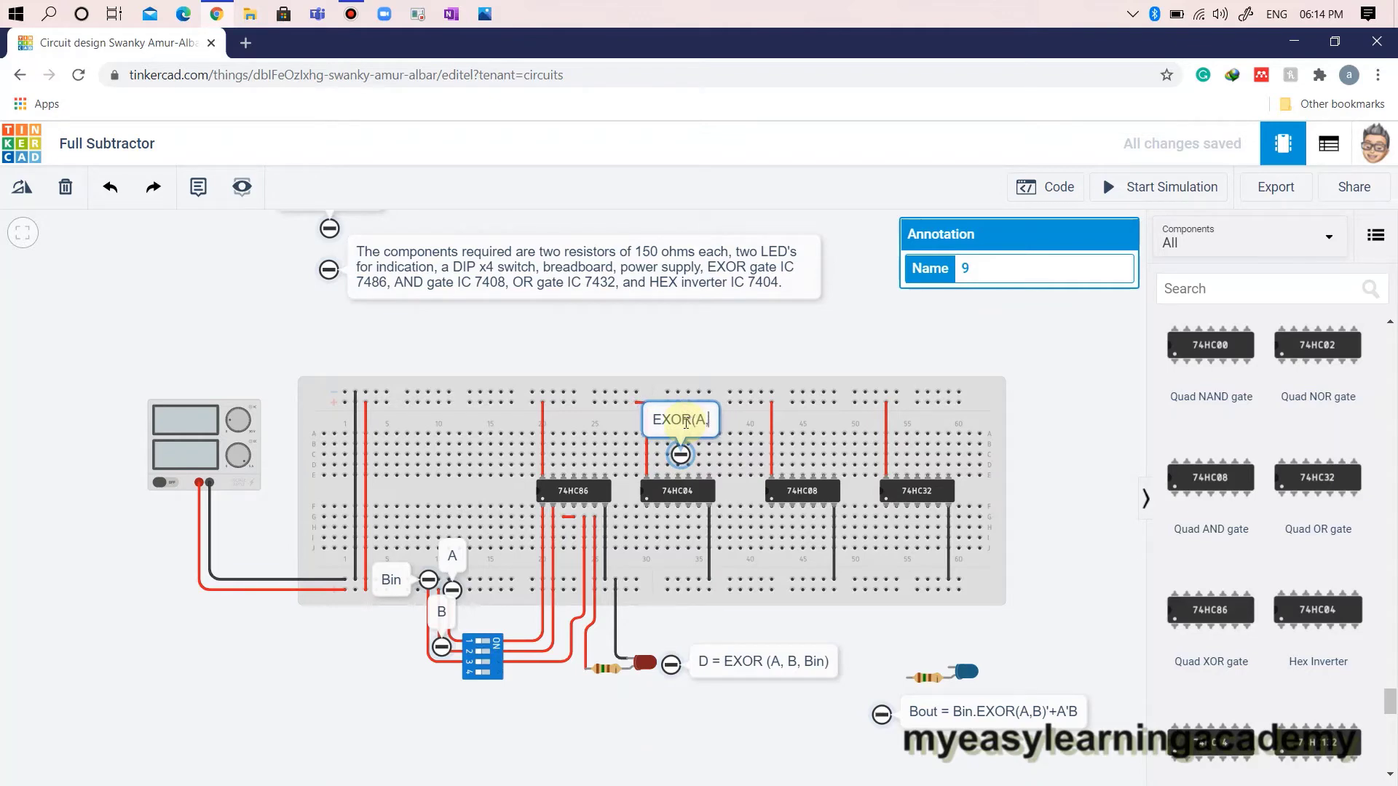
text(B))
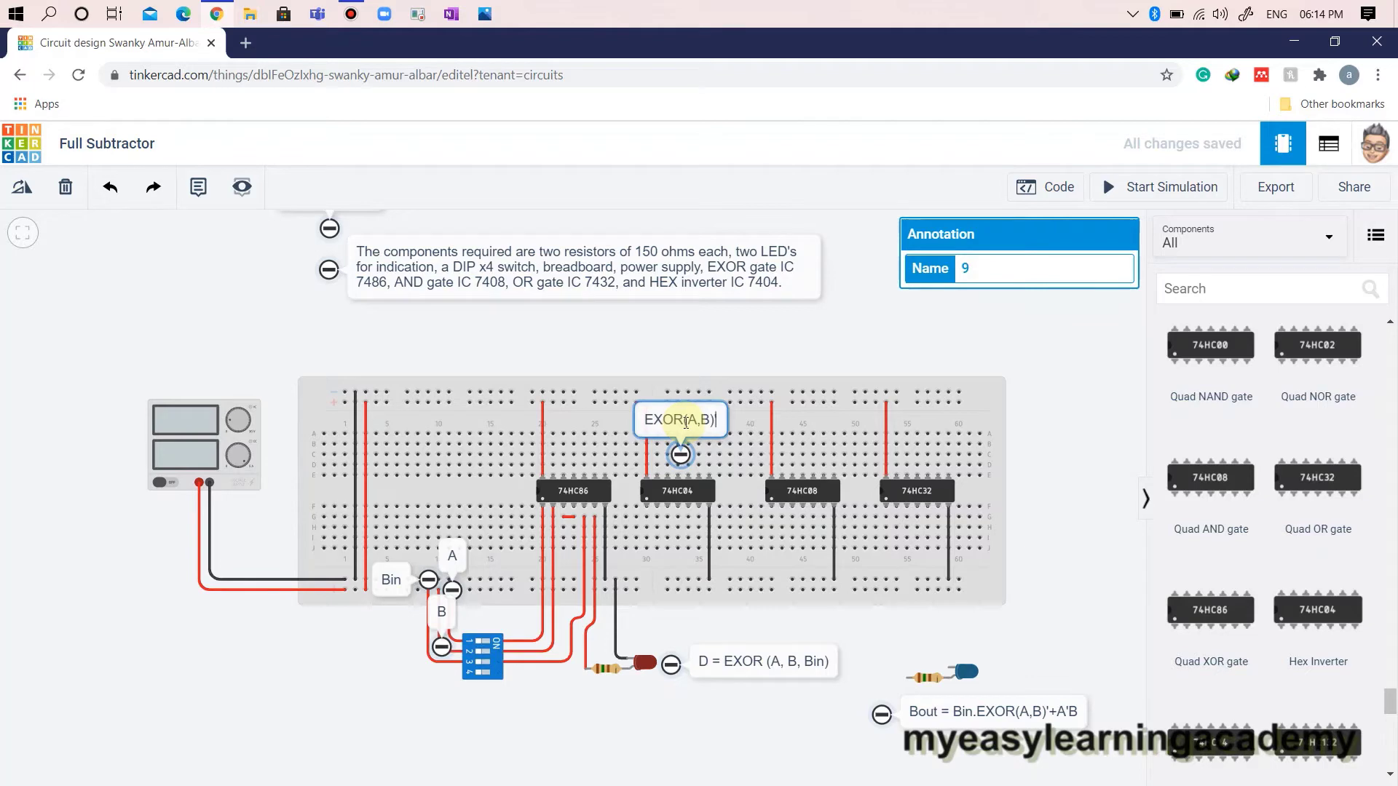
Step: Connect the 74HC04 input to the 74HC86 output row with a turquoise wire, then start one from Output 1
click(671, 346)
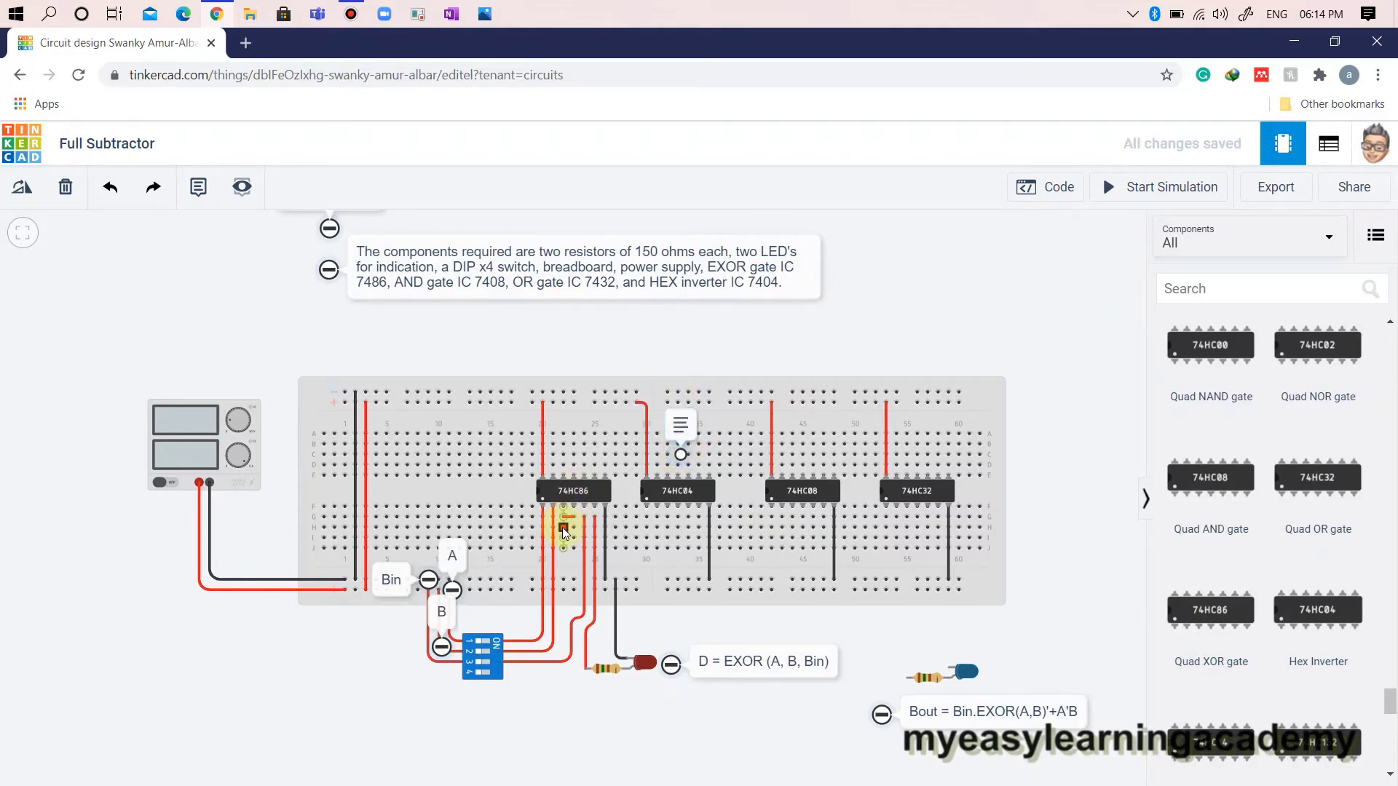
click(647, 506)
double_click(616, 515)
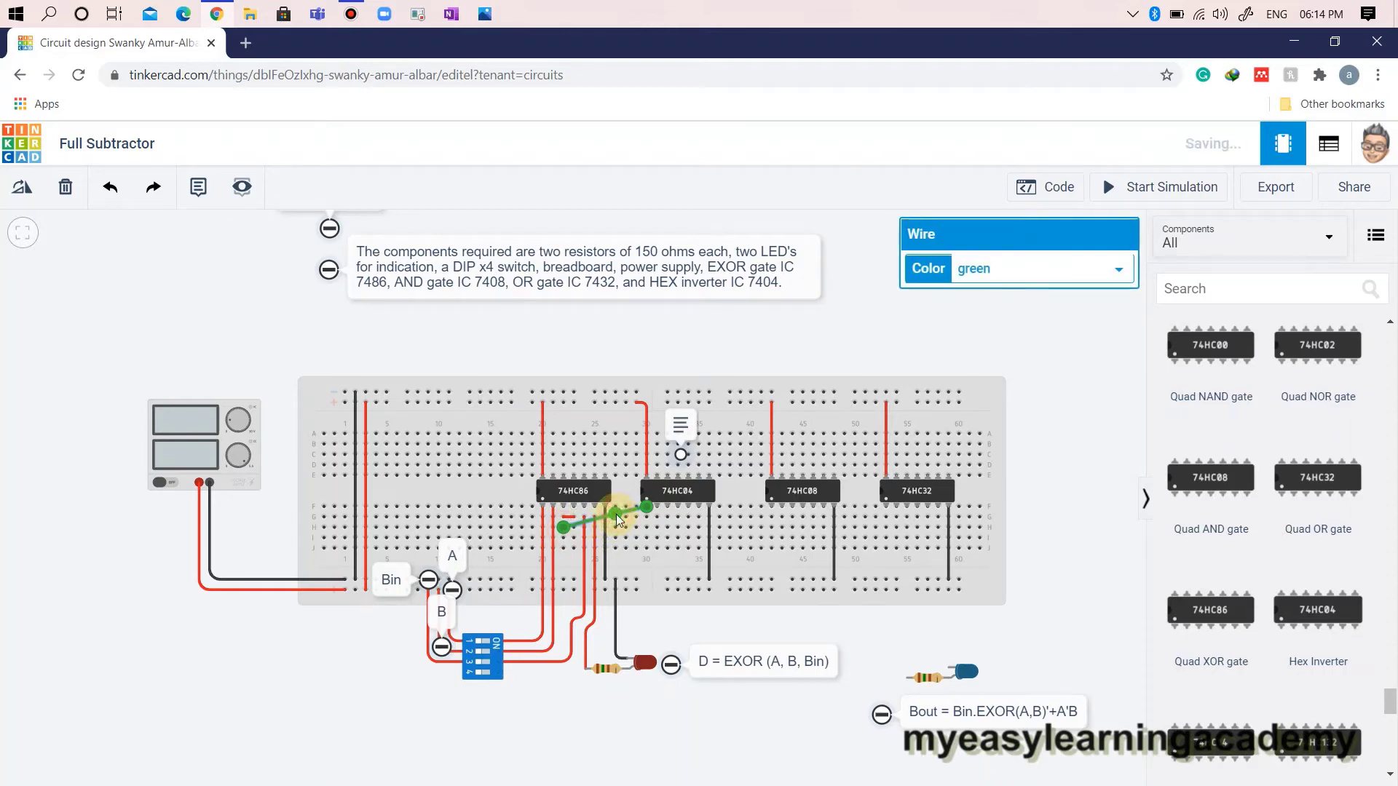
drag(616, 516, 649, 526)
click(1004, 269)
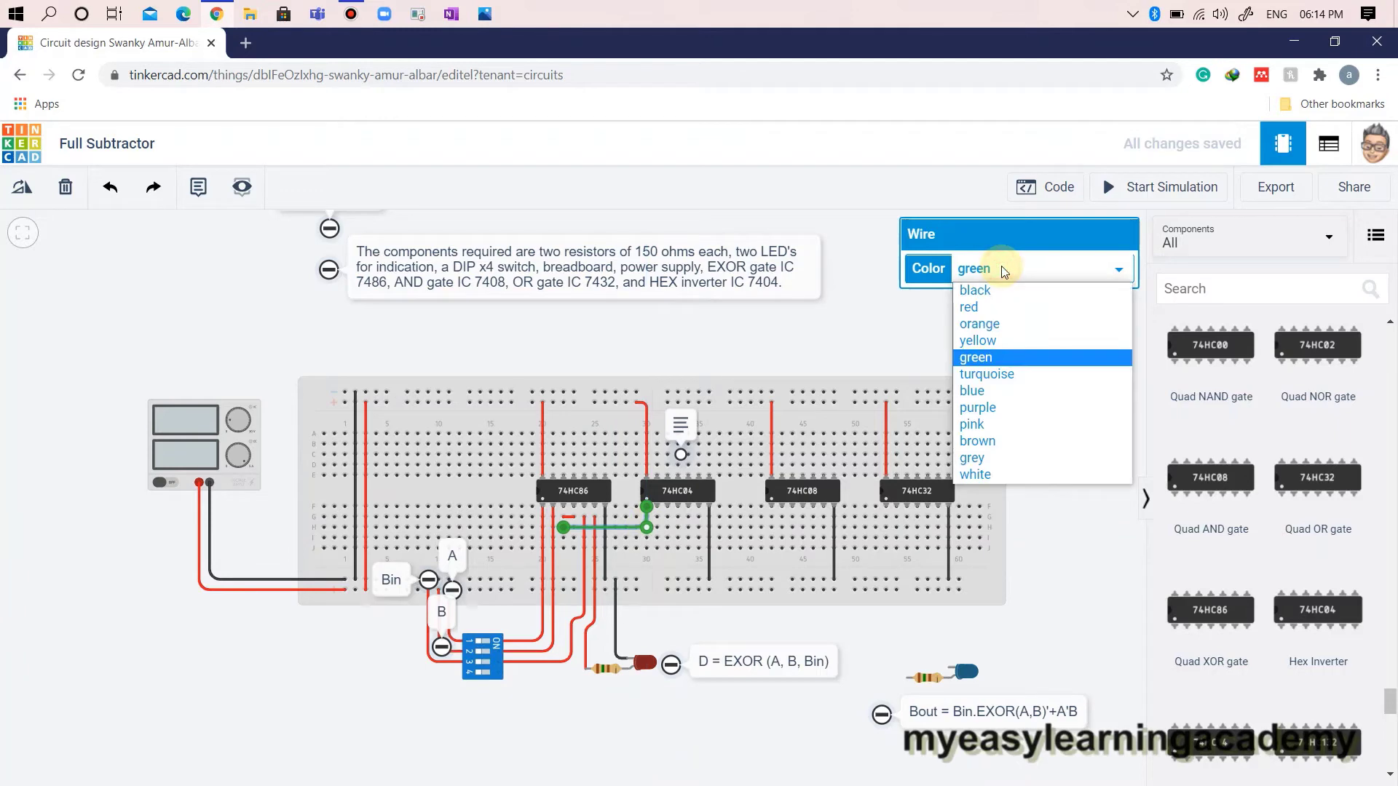
click(1008, 374)
click(1046, 541)
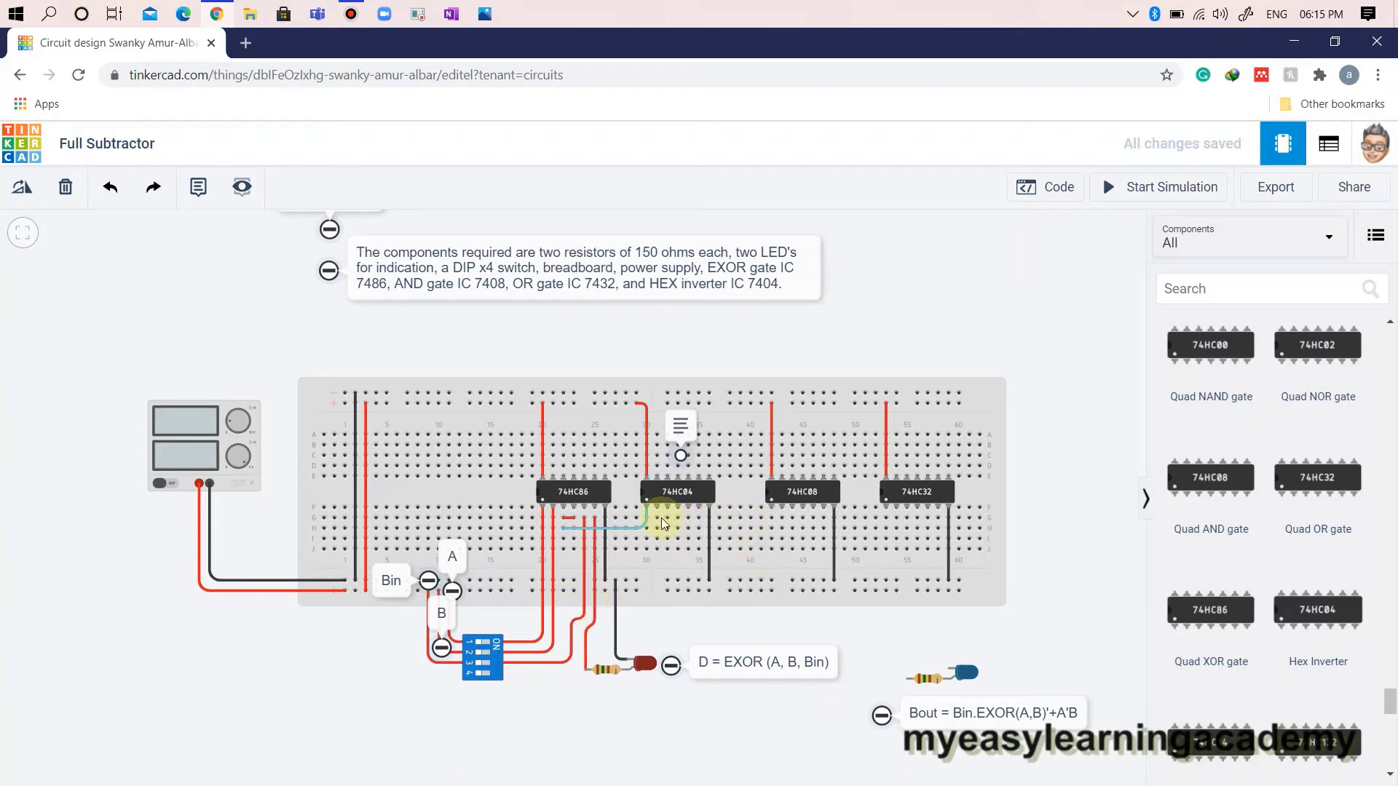
drag(657, 517, 658, 511)
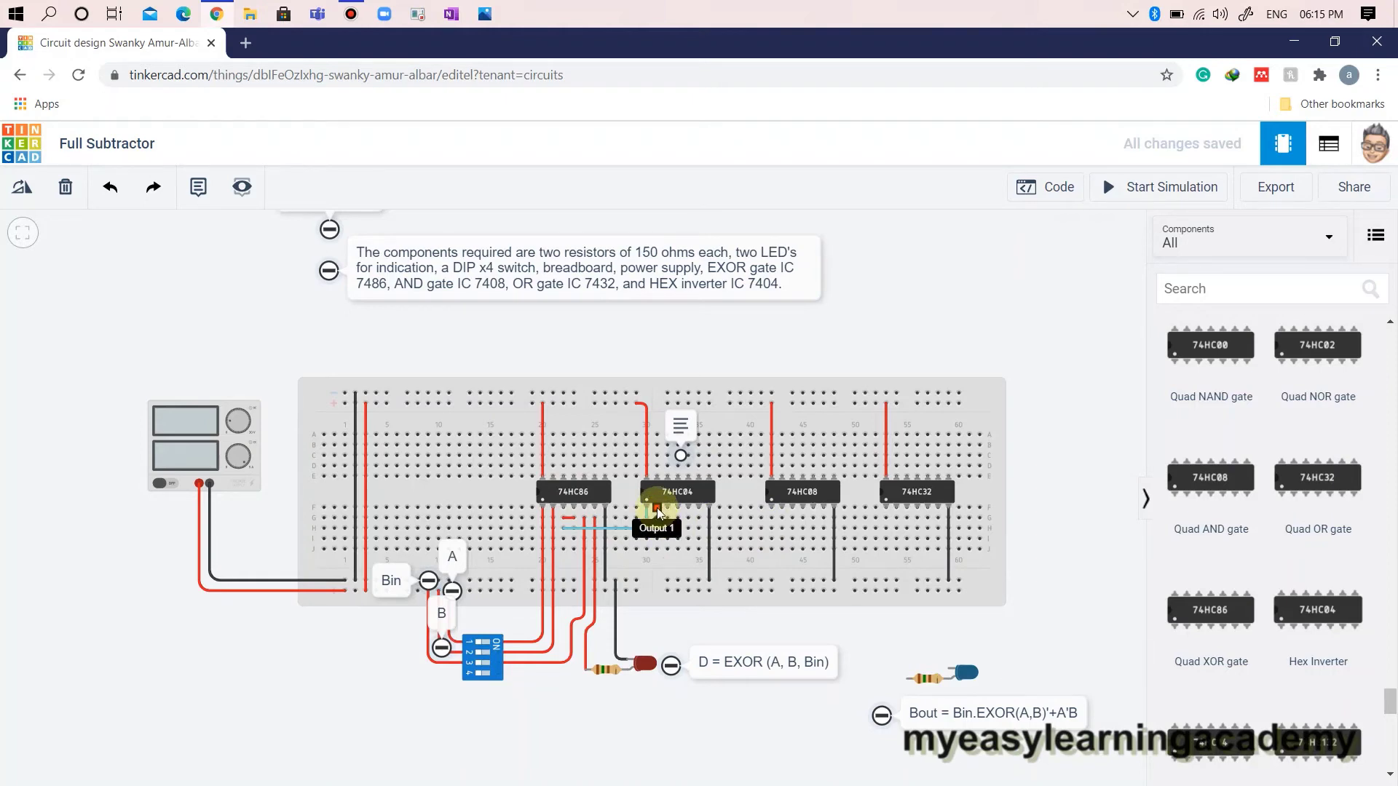
click(658, 511)
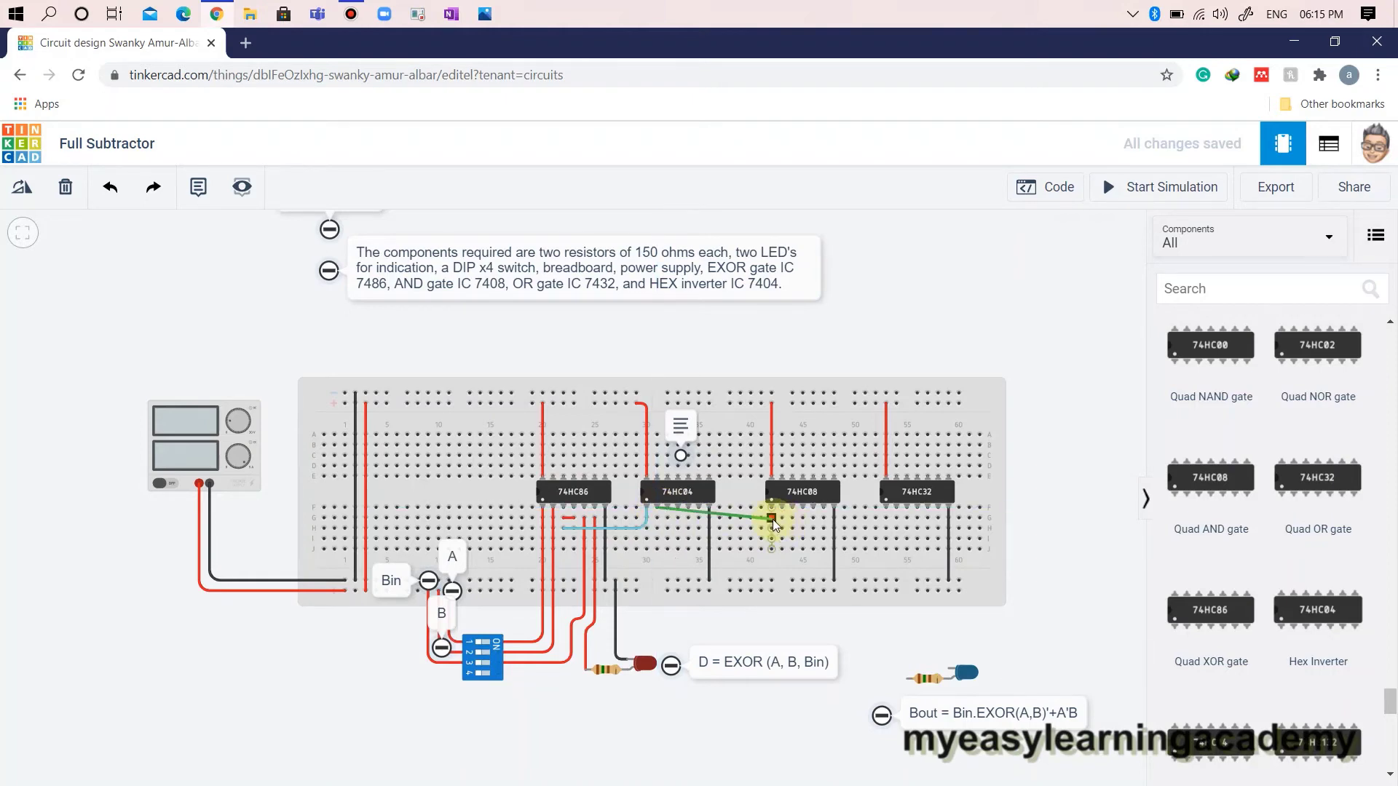
Step: Attach the inverter's output wire to the 74HC08 pin and adjust its end position
click(772, 509)
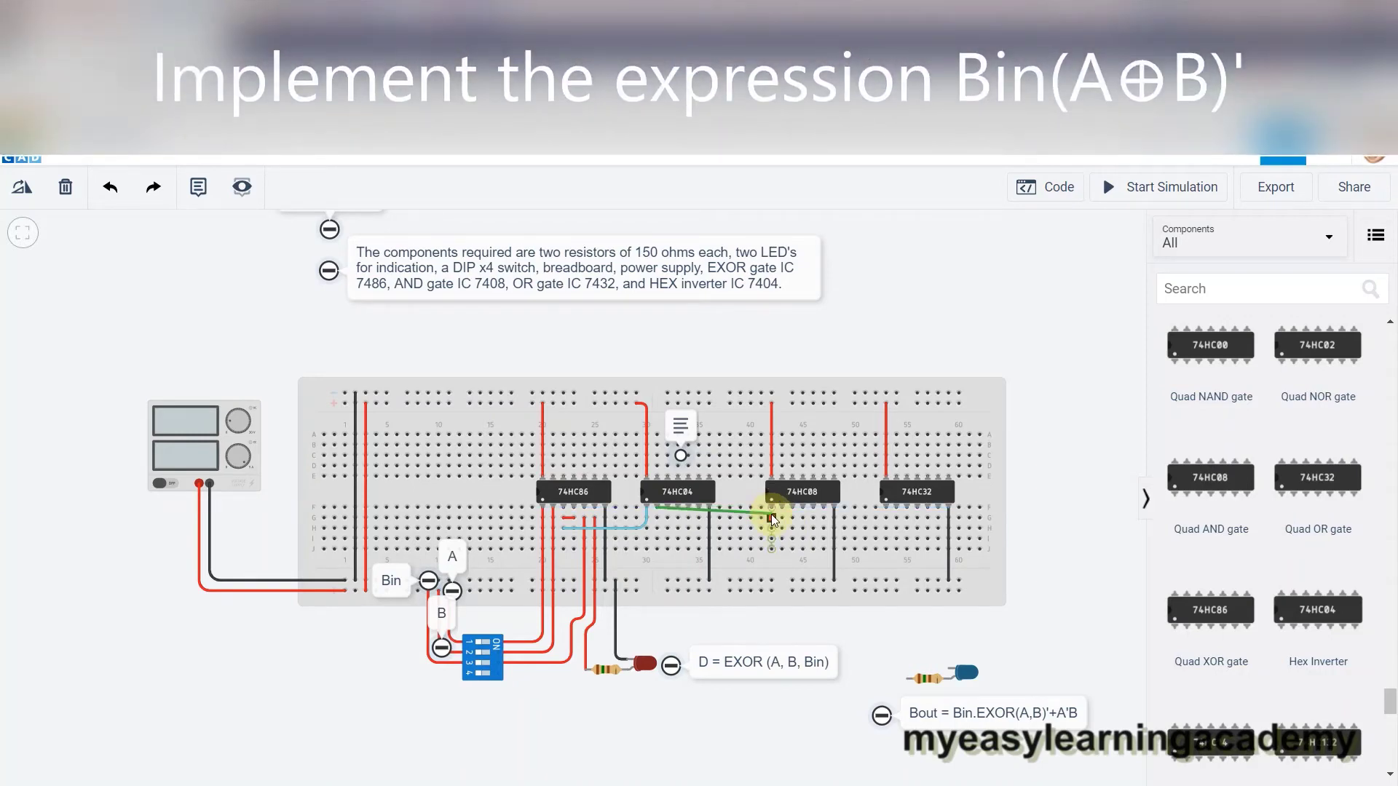
click(728, 508)
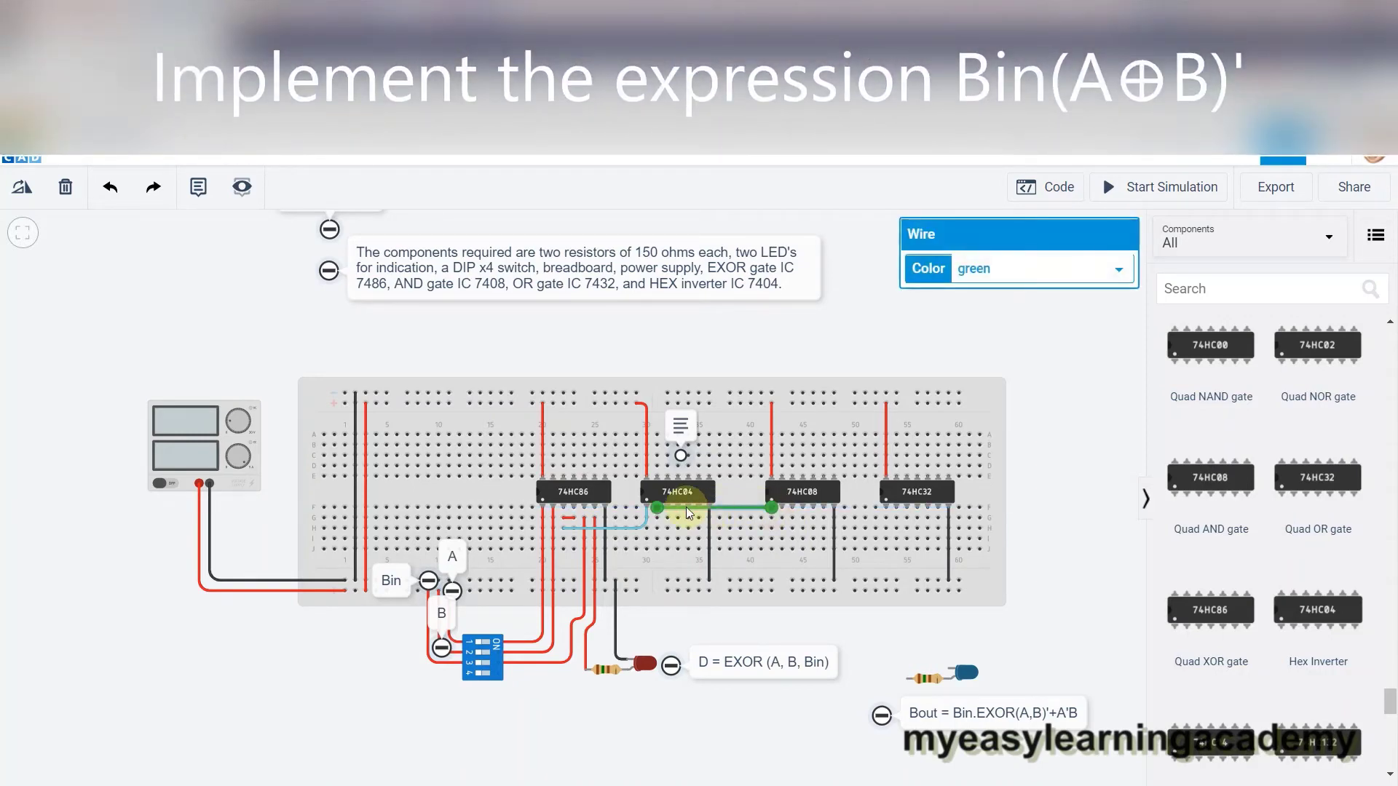
drag(658, 507, 658, 523)
key(ctrl+z)
drag(750, 510, 772, 525)
click(1051, 574)
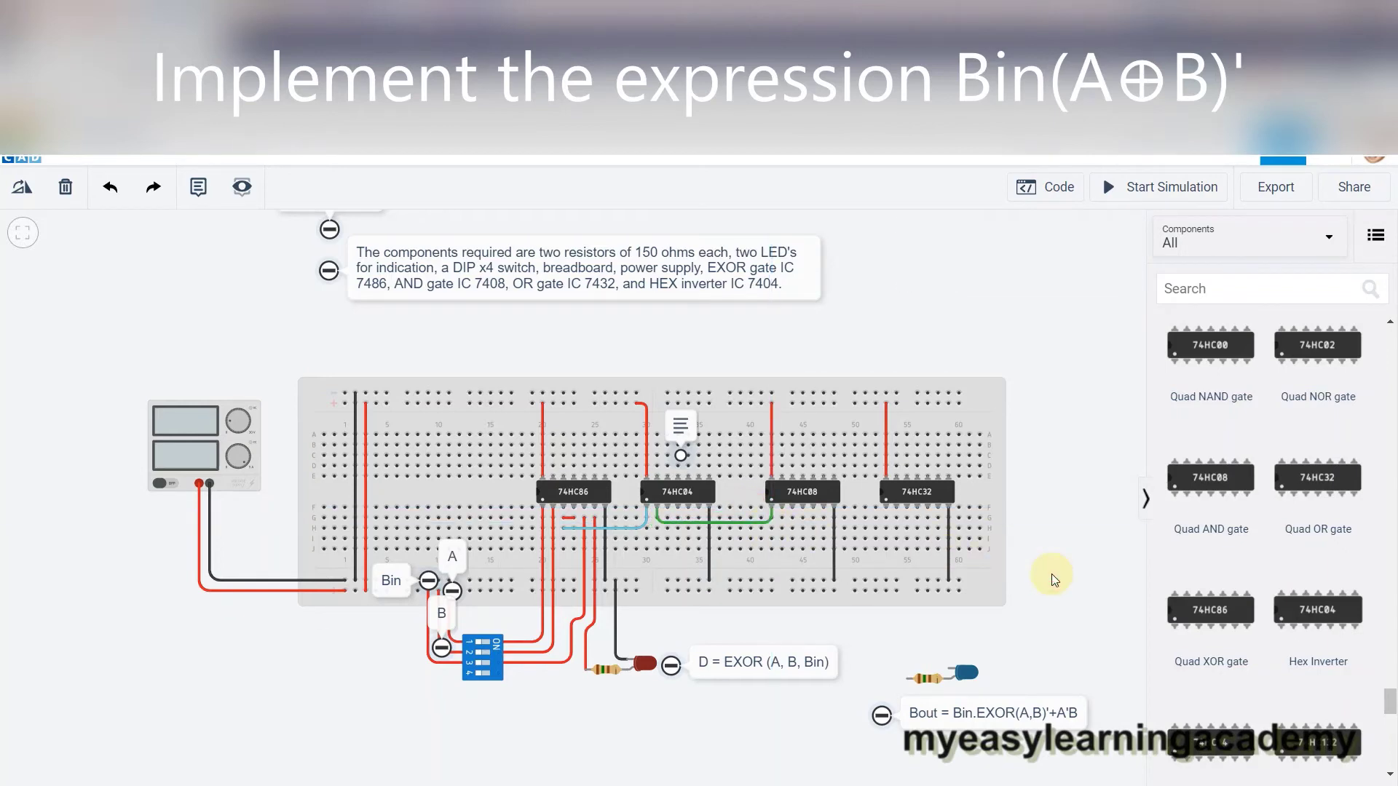
Step: Wire 74HC08 Input 1B to DIP switch pin 3B with squared-off right-angle bends
click(782, 509)
click(500, 663)
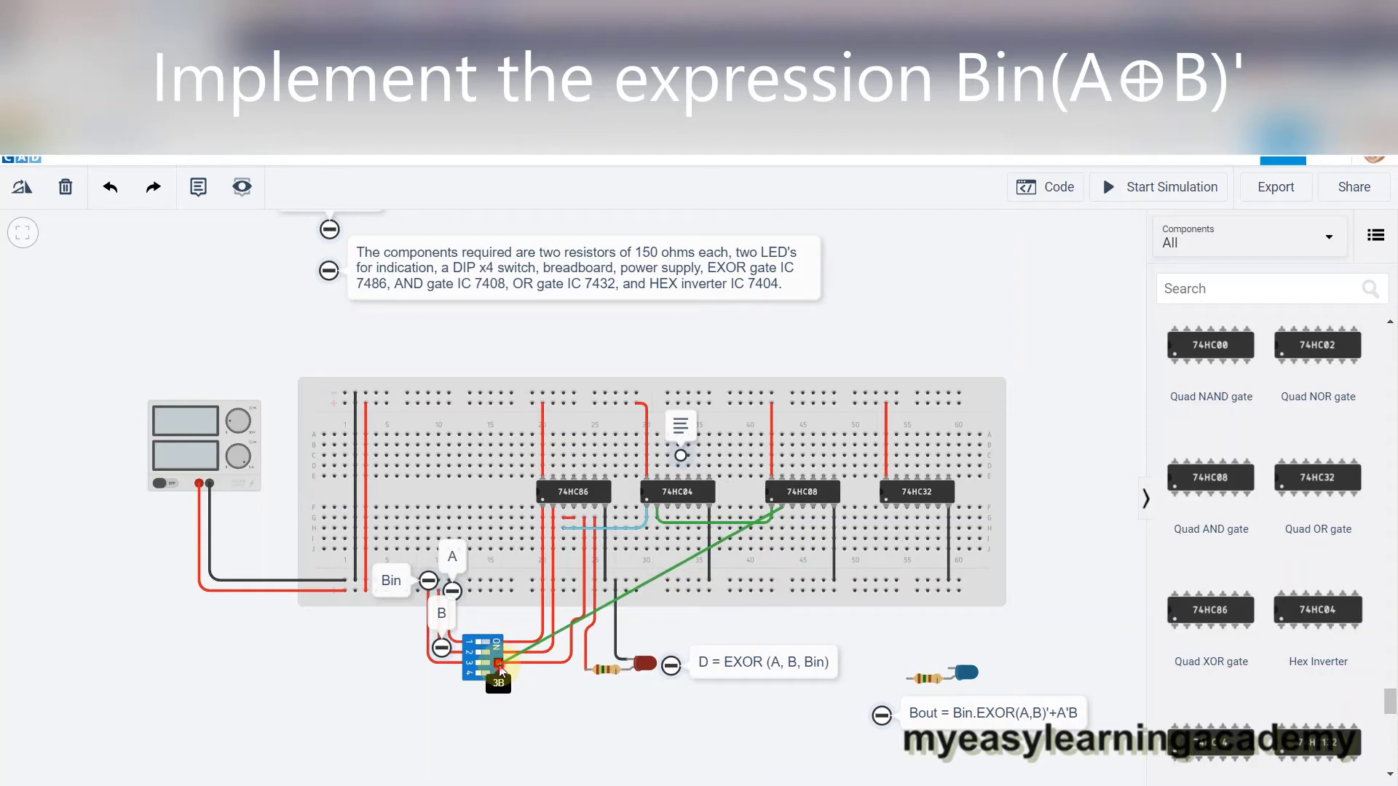
drag(517, 649, 570, 666)
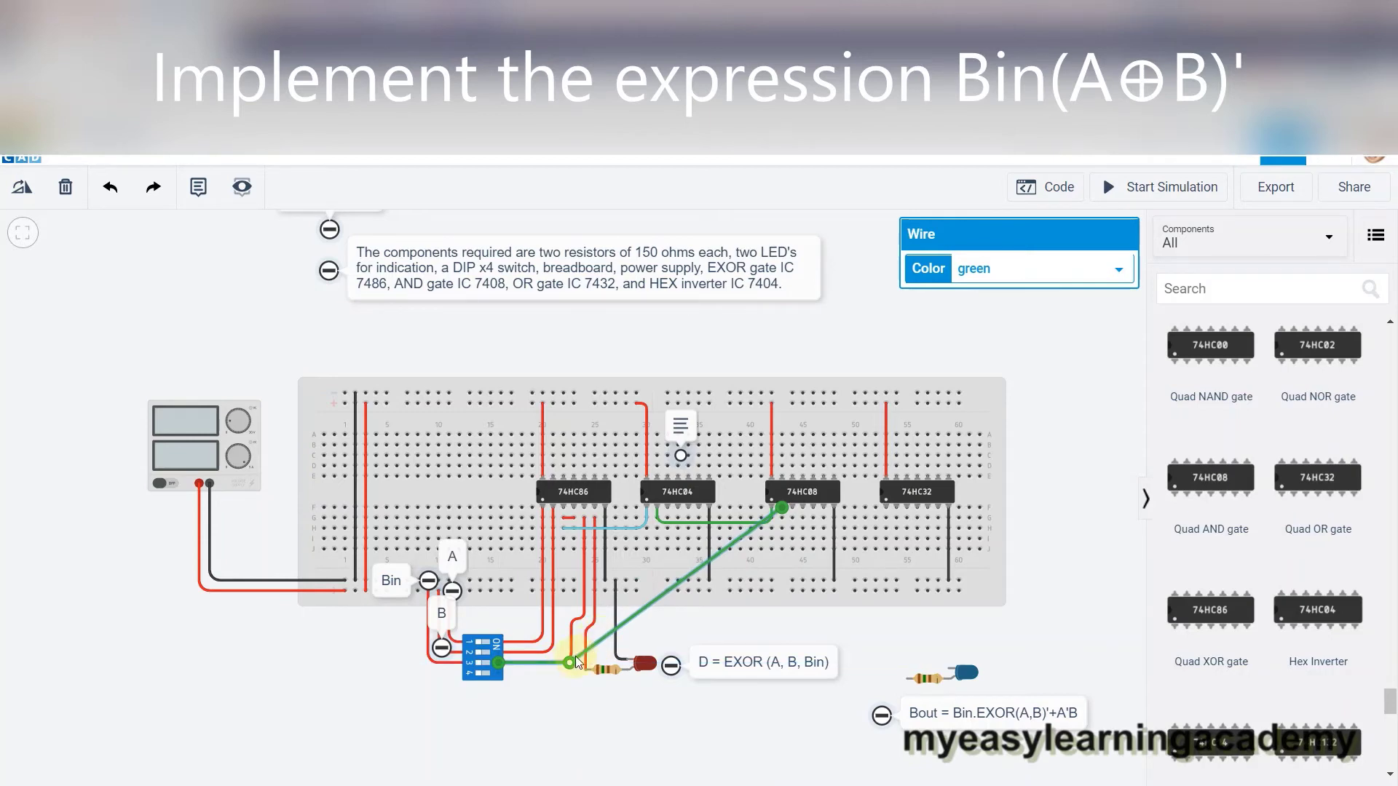
drag(614, 627, 569, 600)
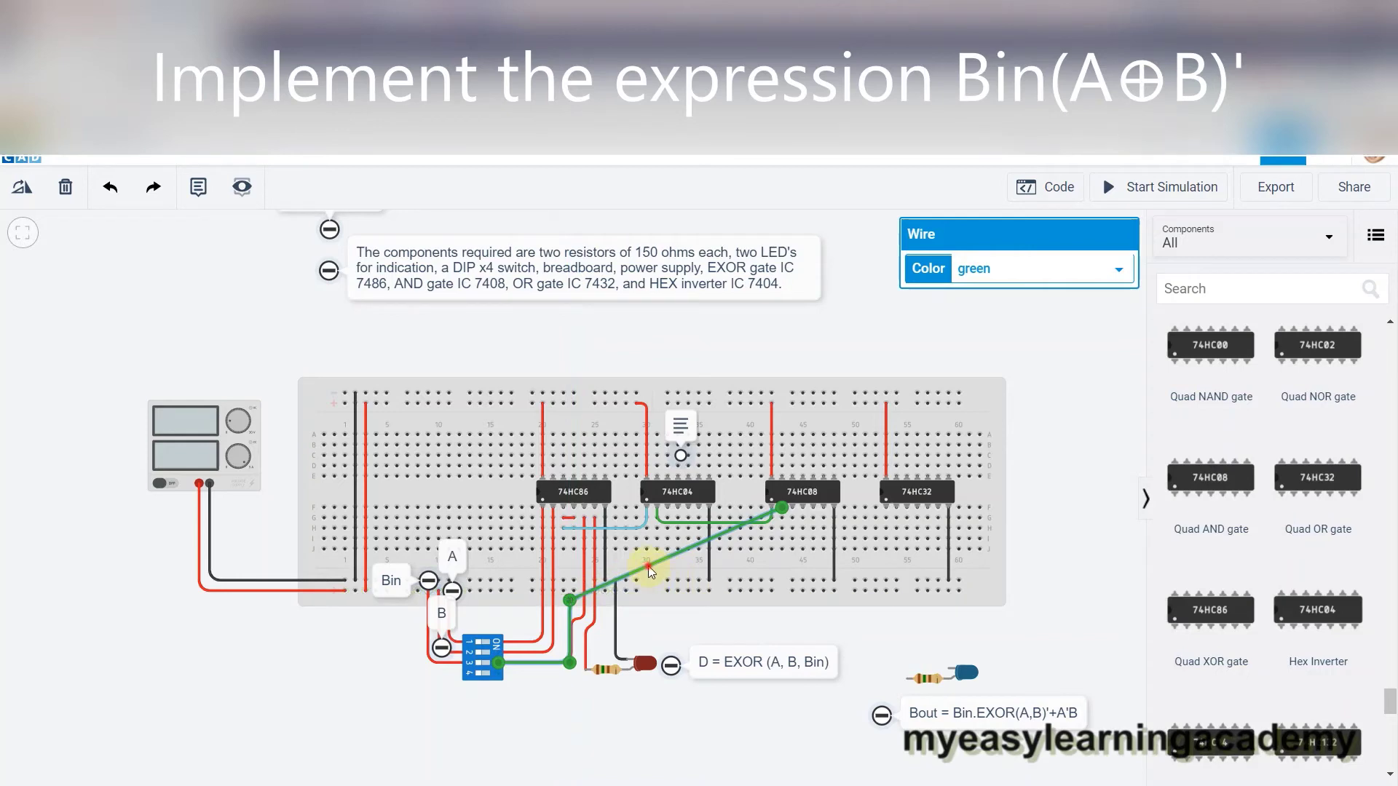
drag(649, 568, 784, 600)
Step: Move the EXOR note closer to the 74HC04 inverter and add a second note reading 'A' beside it
click(785, 624)
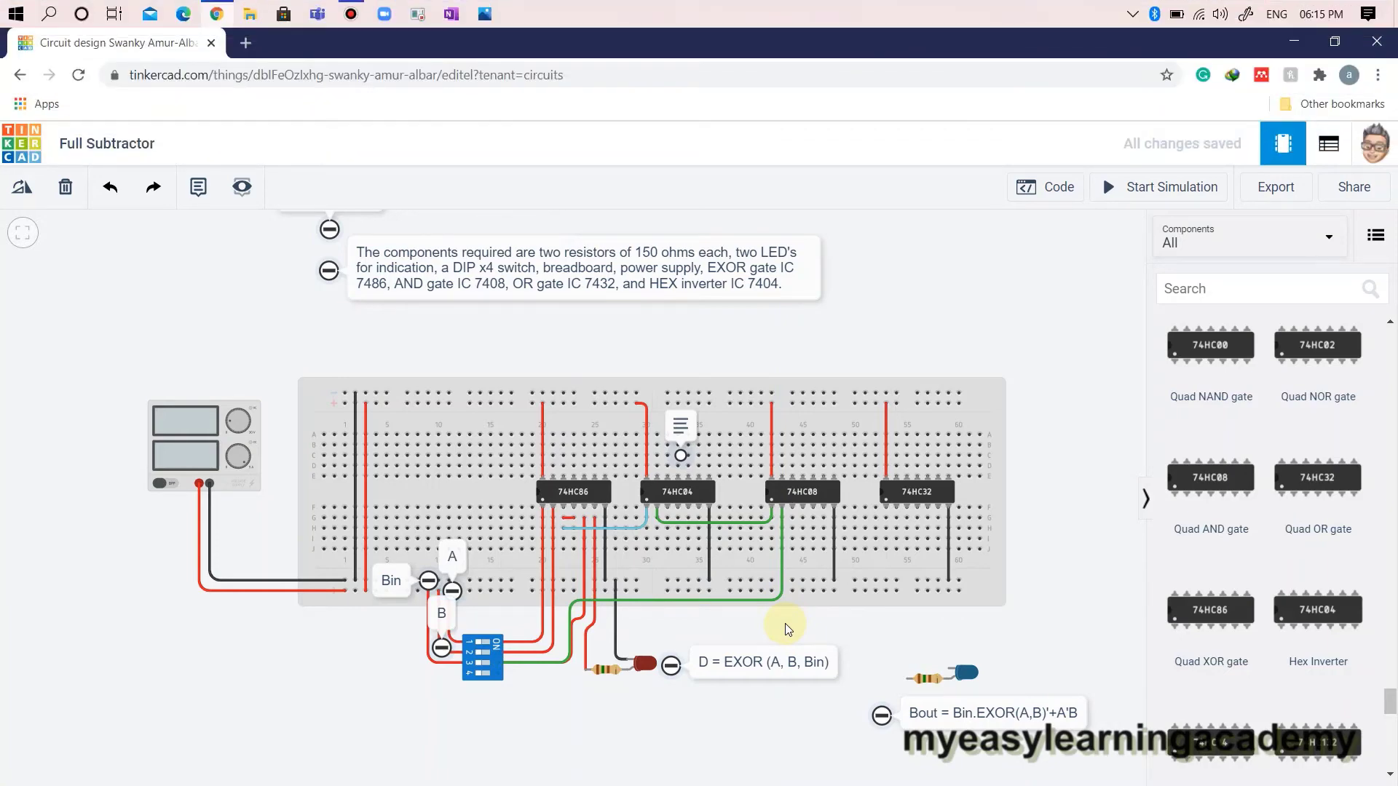
click(657, 499)
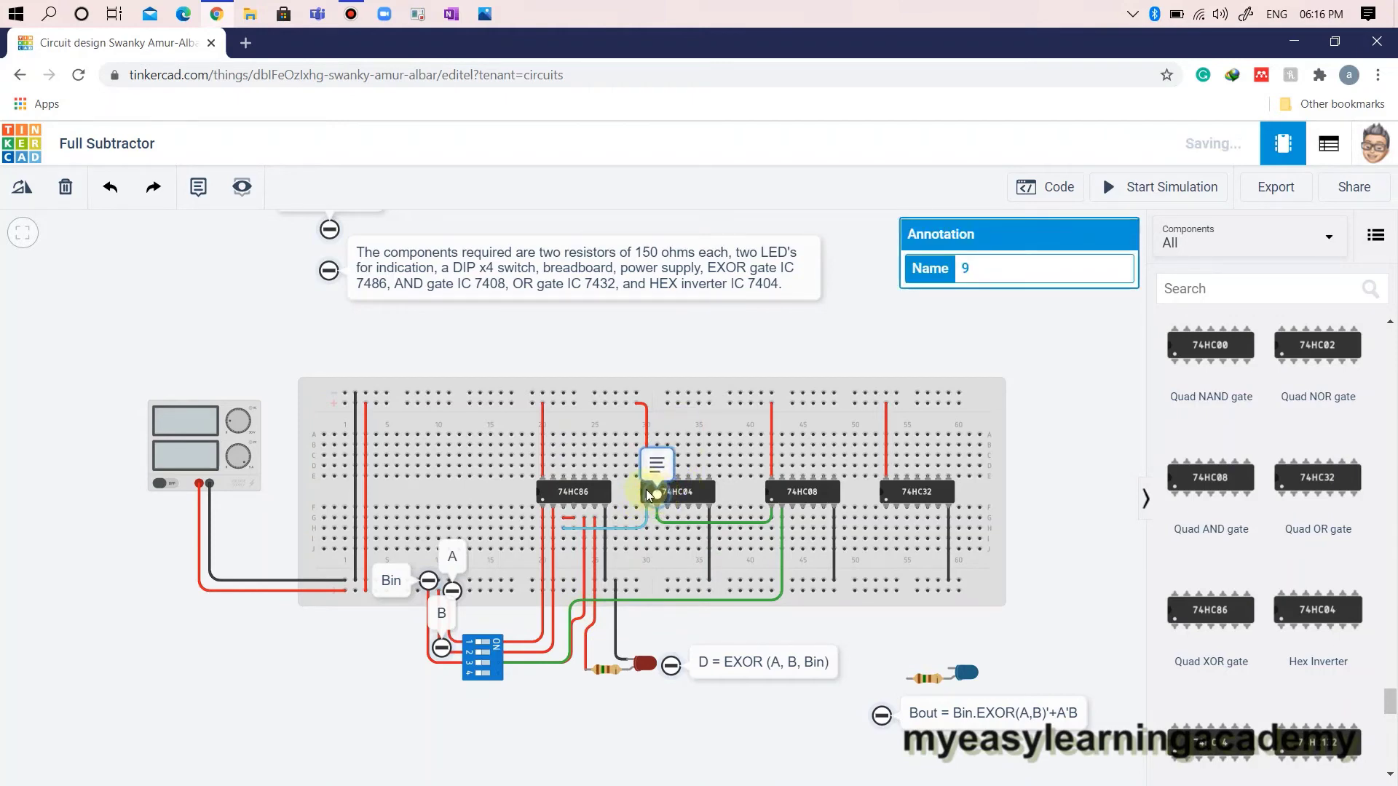
click(197, 190)
click(671, 507)
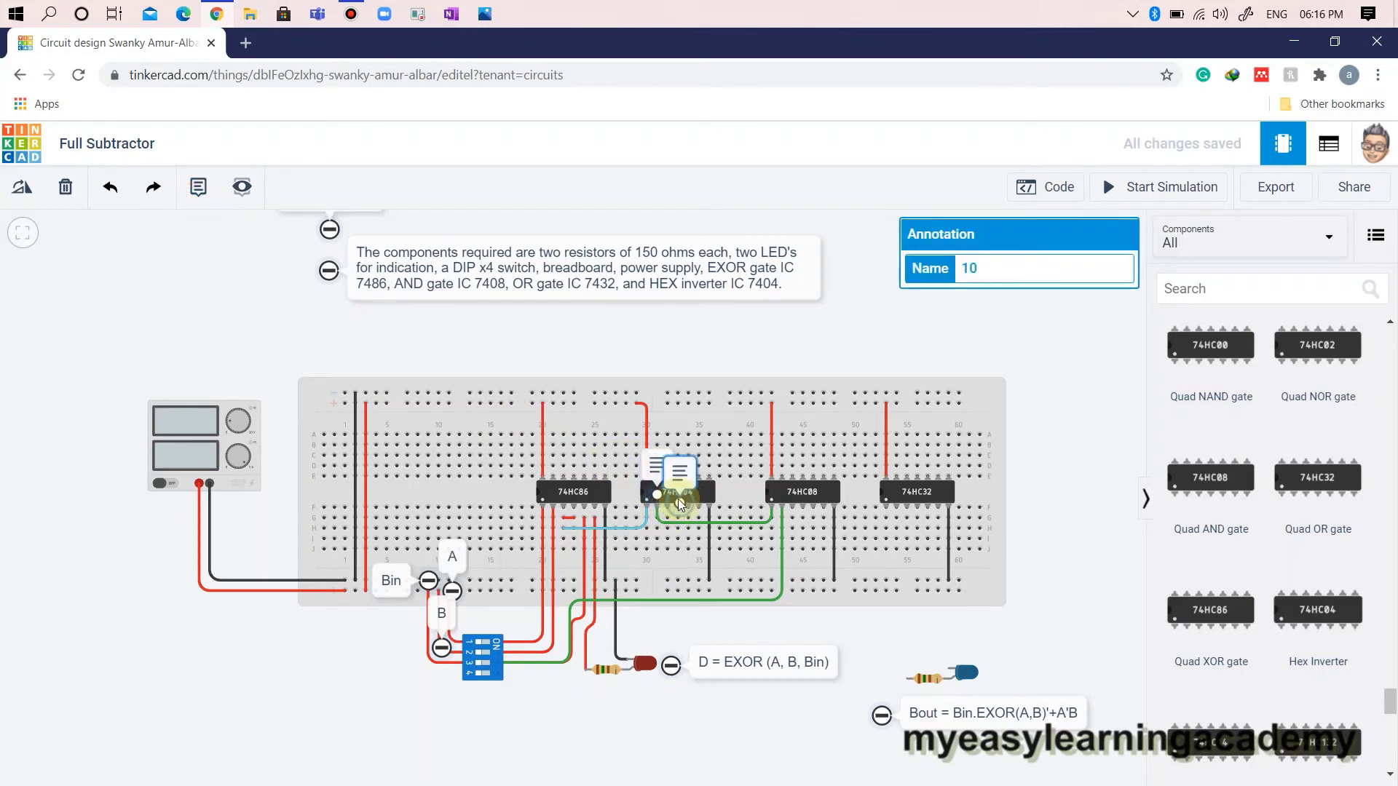
click(679, 472)
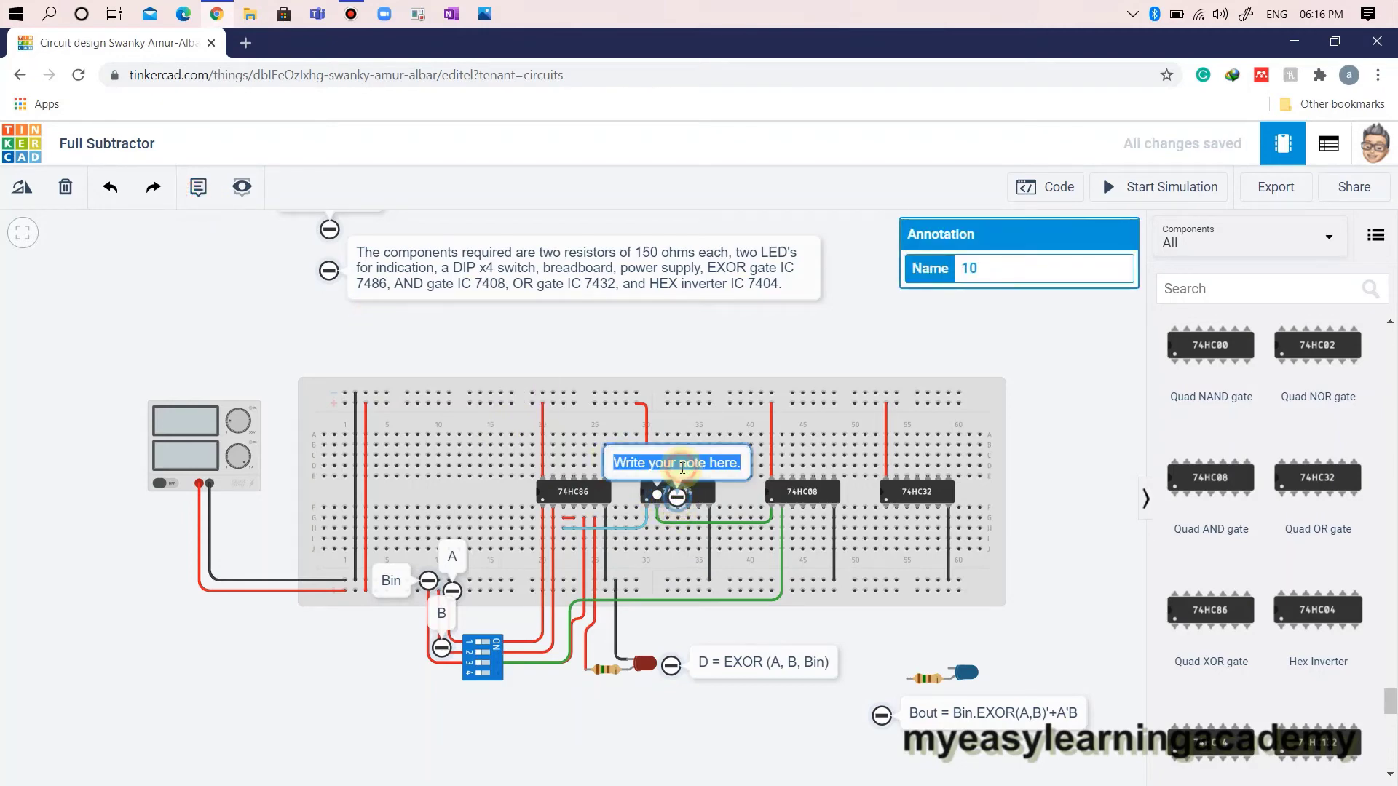
text(A)
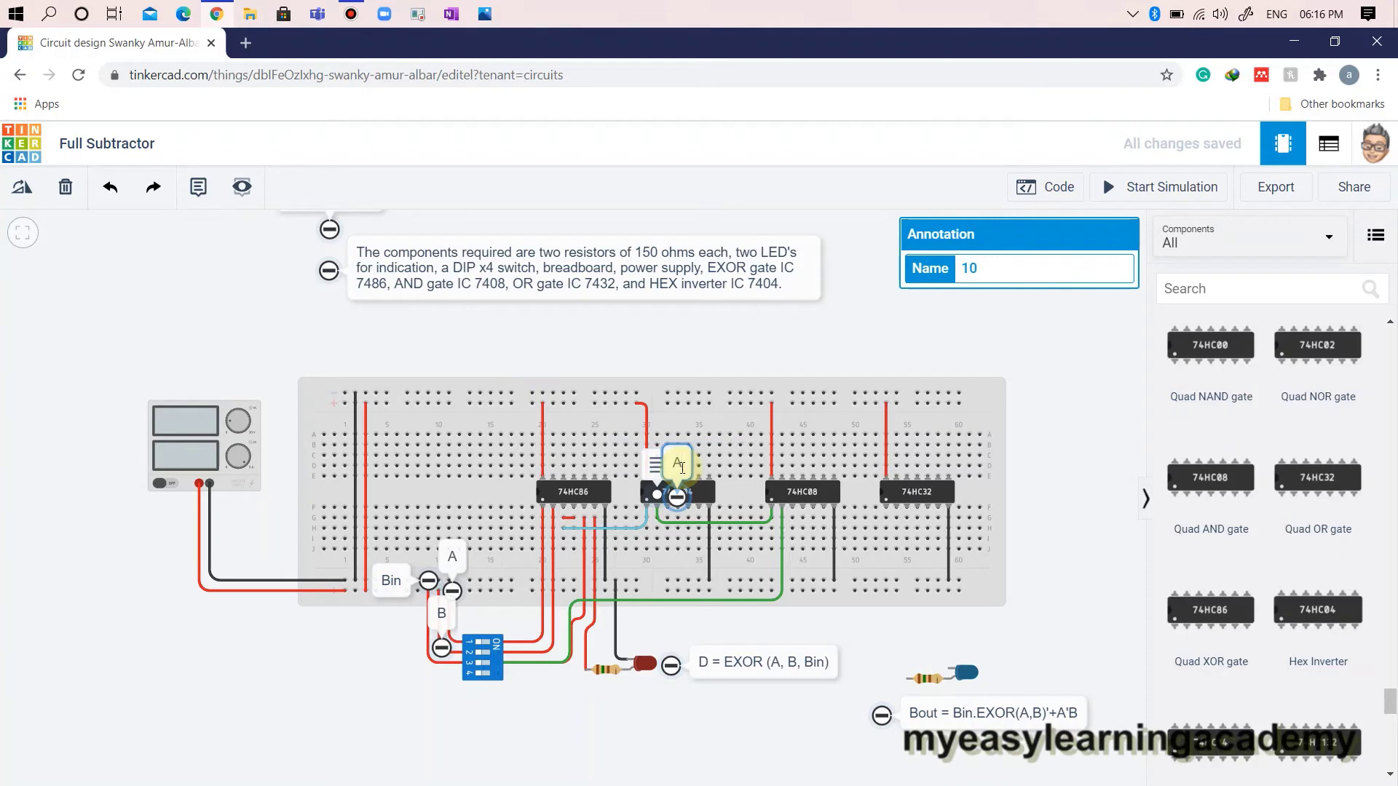
click(680, 495)
Step: Run a turquoise wire from the 74HC04's Input 2 pin to the DIP switch, bent into a tidy route
click(668, 508)
click(500, 642)
click(515, 630)
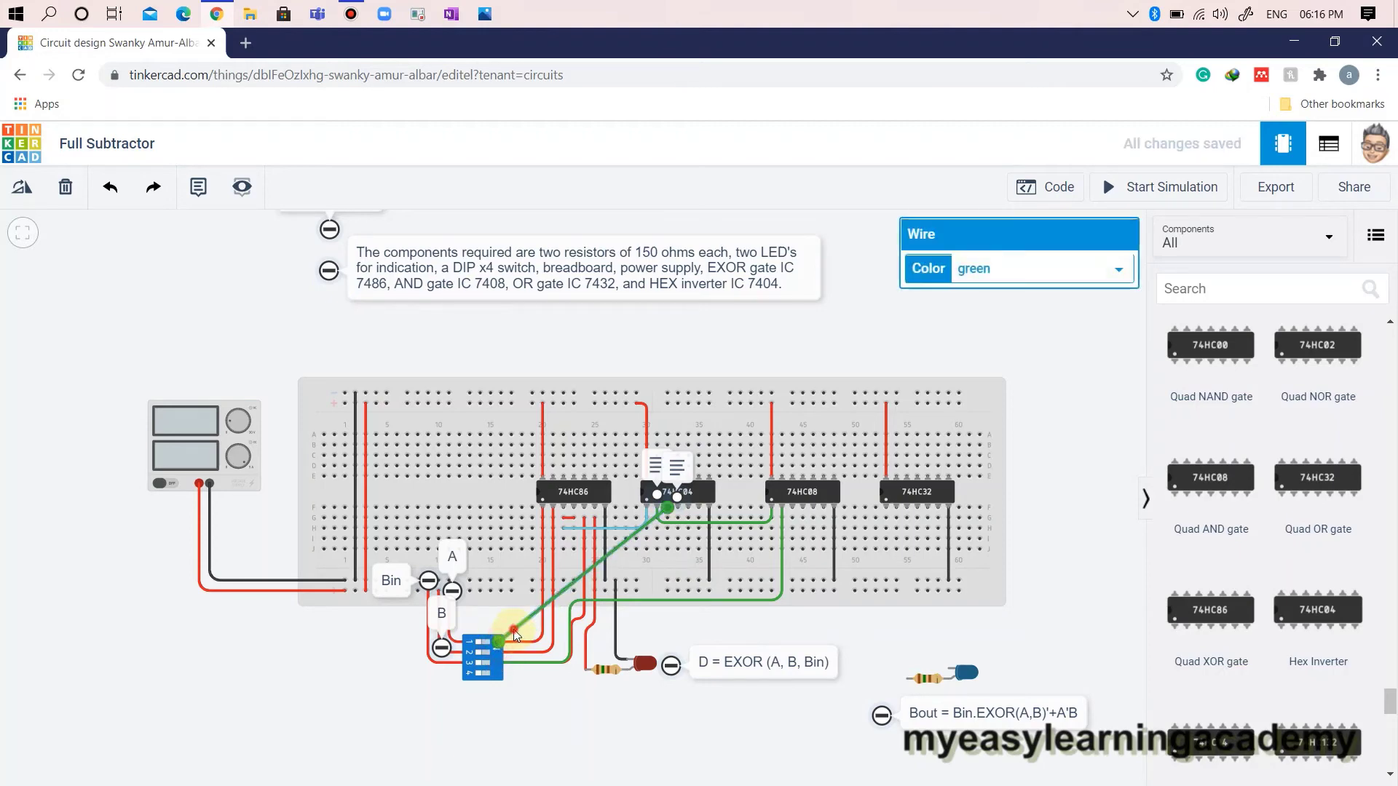
drag(513, 629, 534, 561)
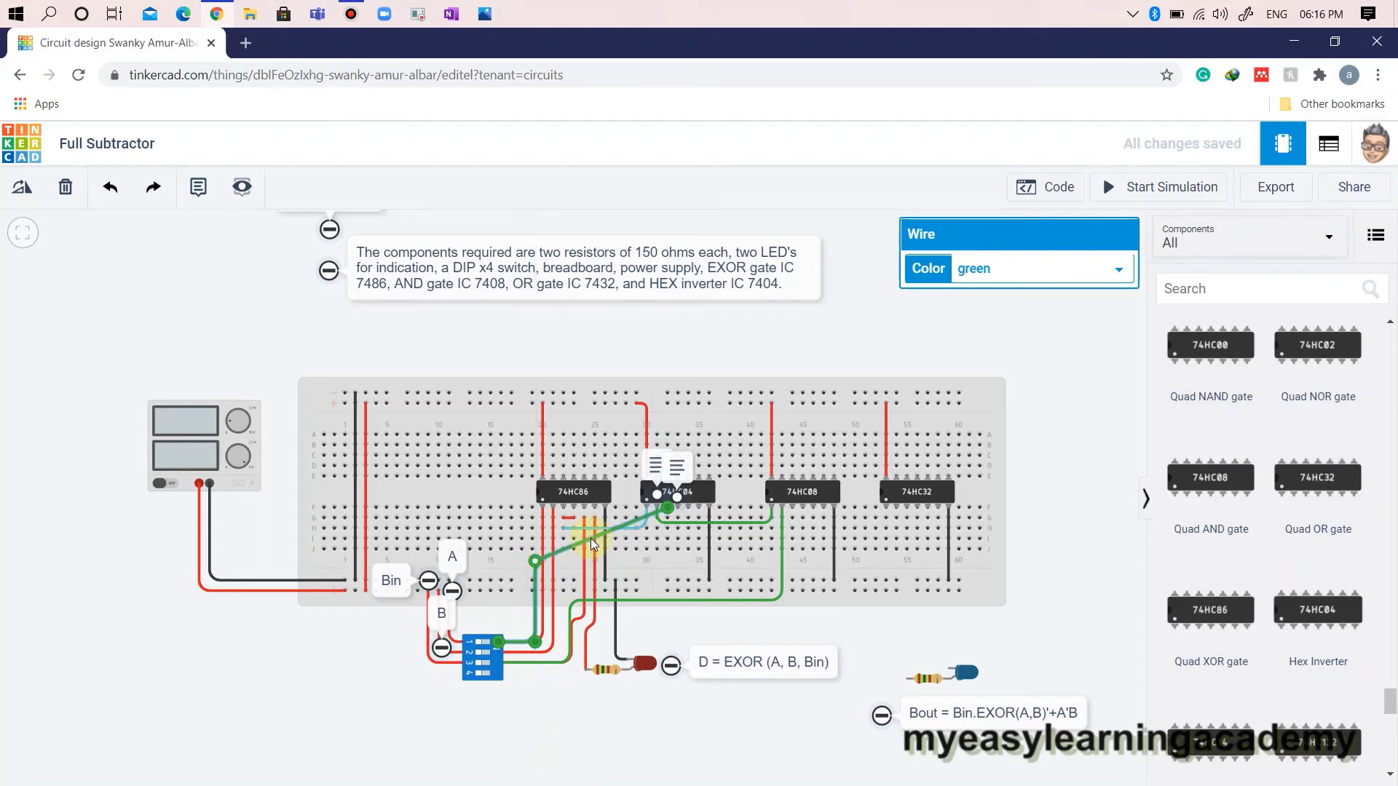
drag(591, 539, 667, 560)
click(1011, 269)
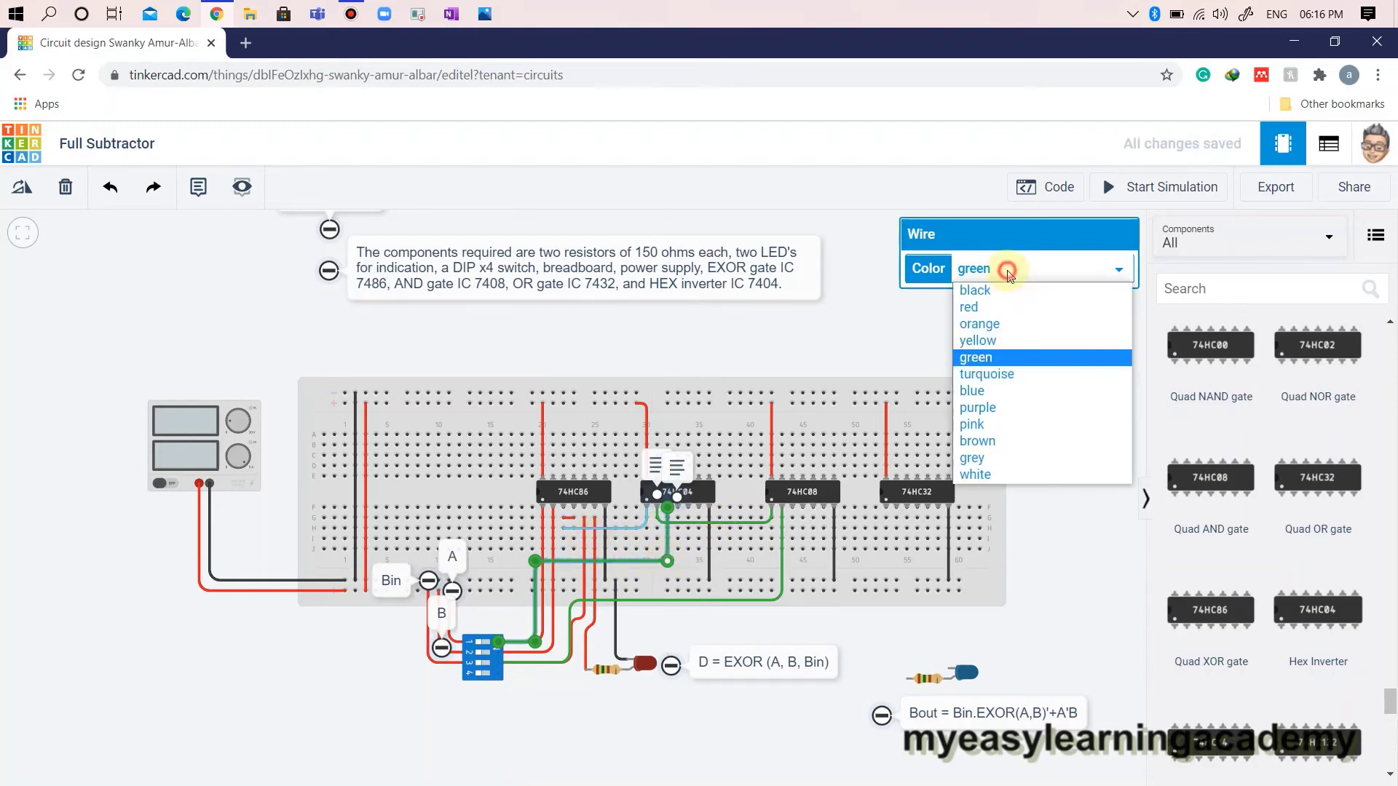
click(1013, 372)
click(1055, 530)
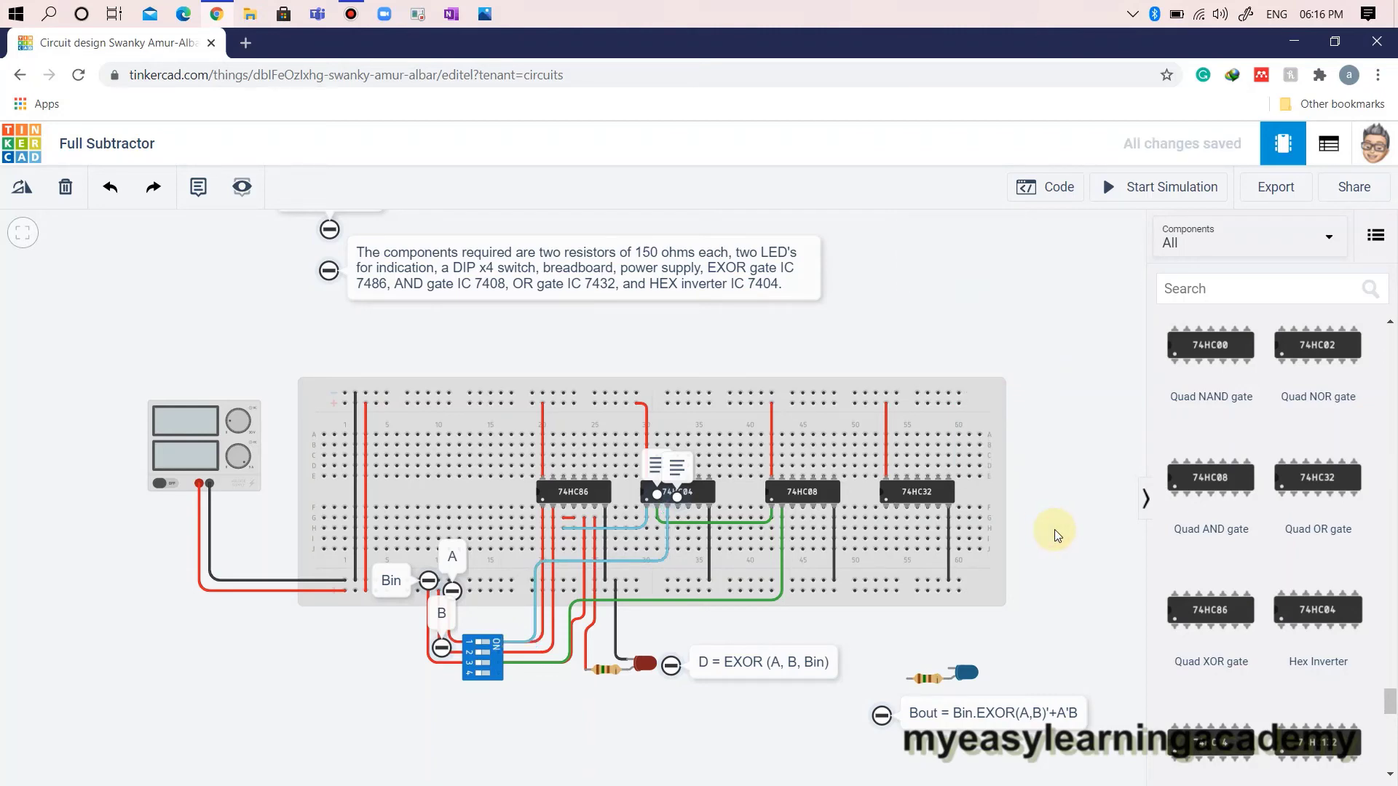
Step: Connect the 74HC04 inverter output to a 74HC08 input with a neatly bent purple wire
click(679, 520)
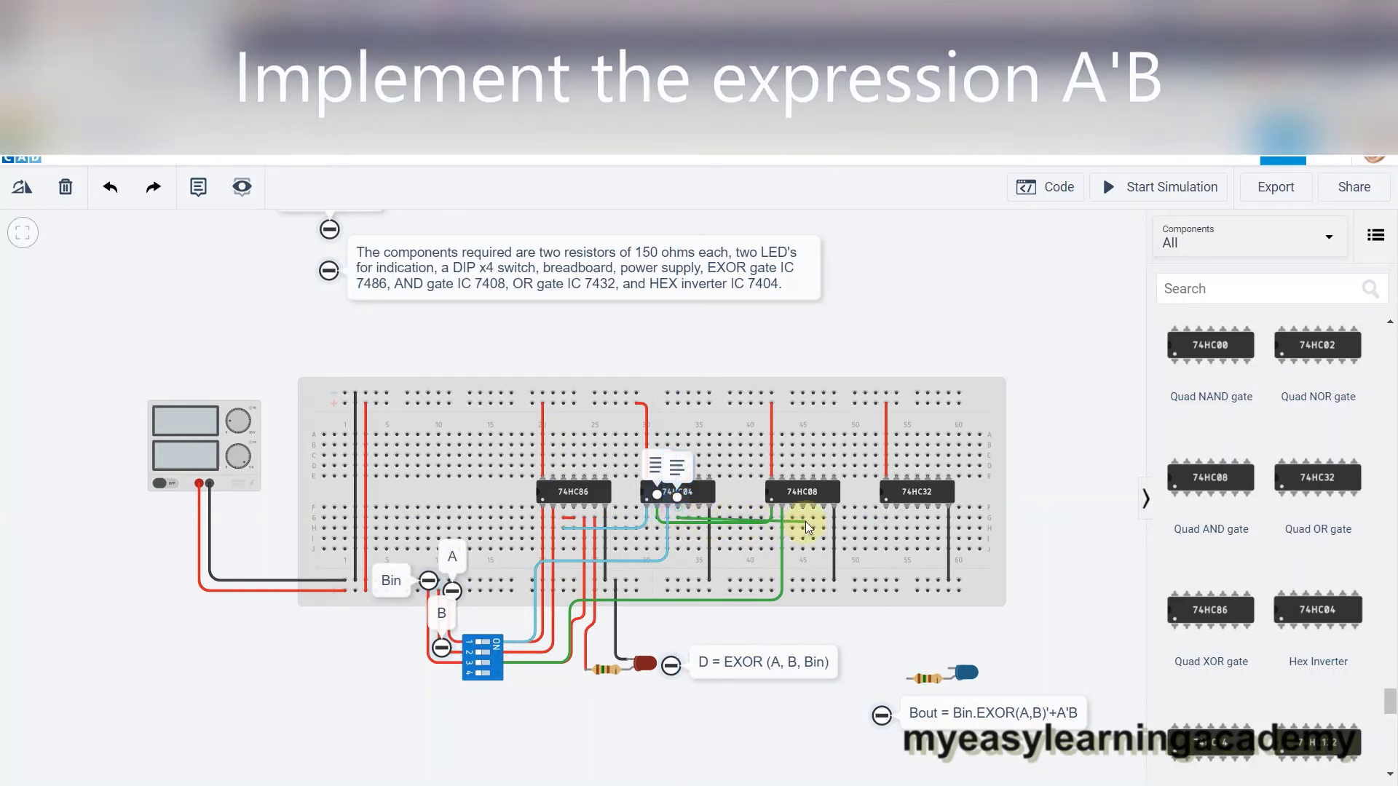
click(802, 520)
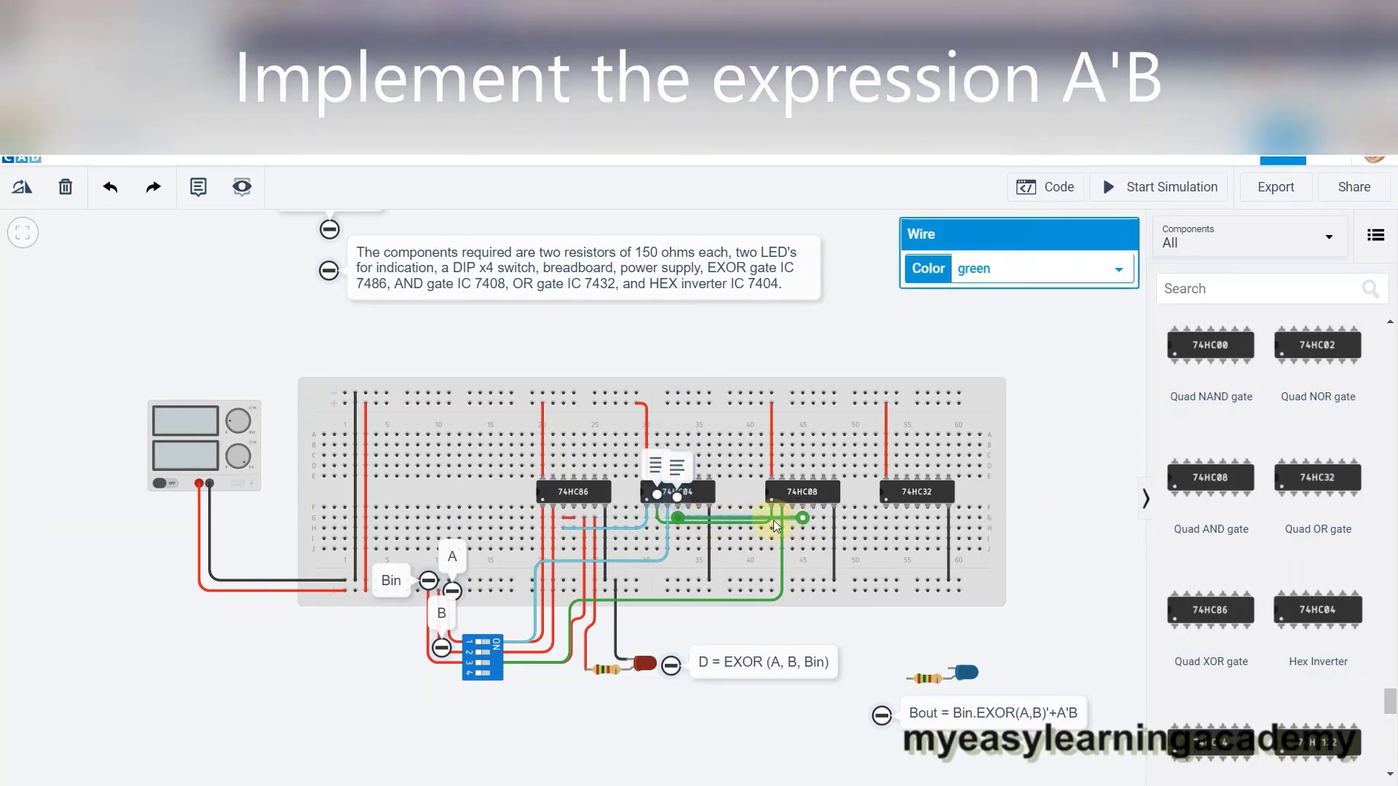
drag(779, 522, 803, 529)
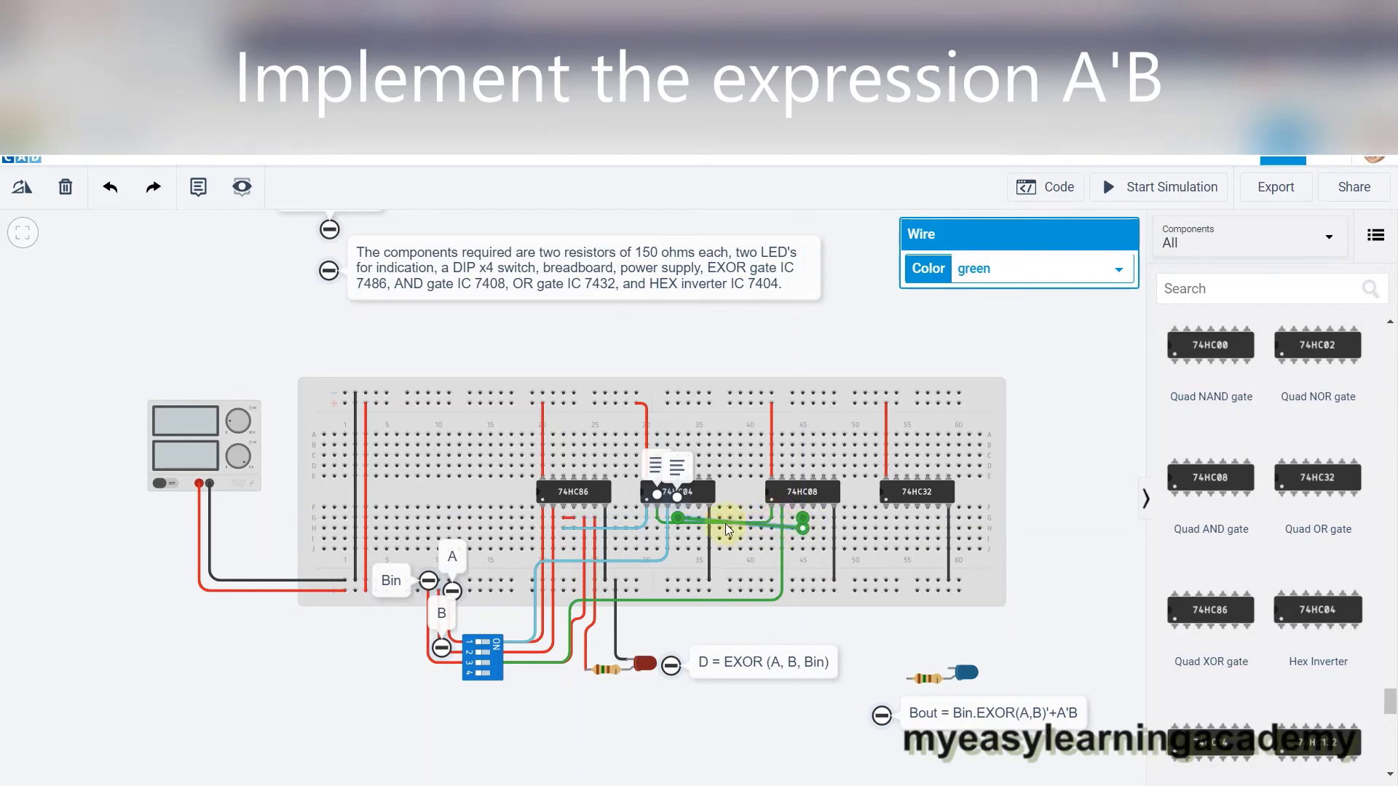
click(769, 525)
drag(769, 526, 695, 530)
click(999, 270)
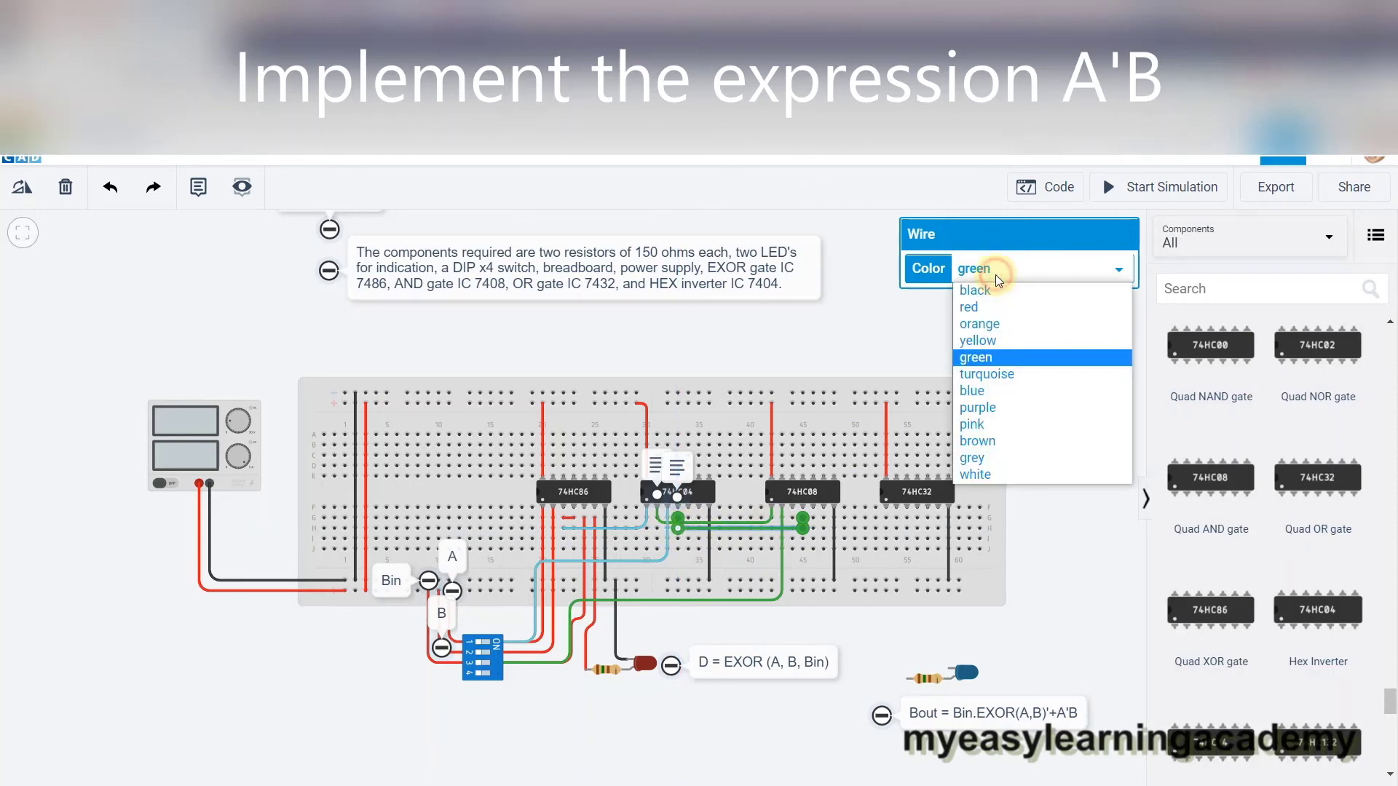
click(1006, 409)
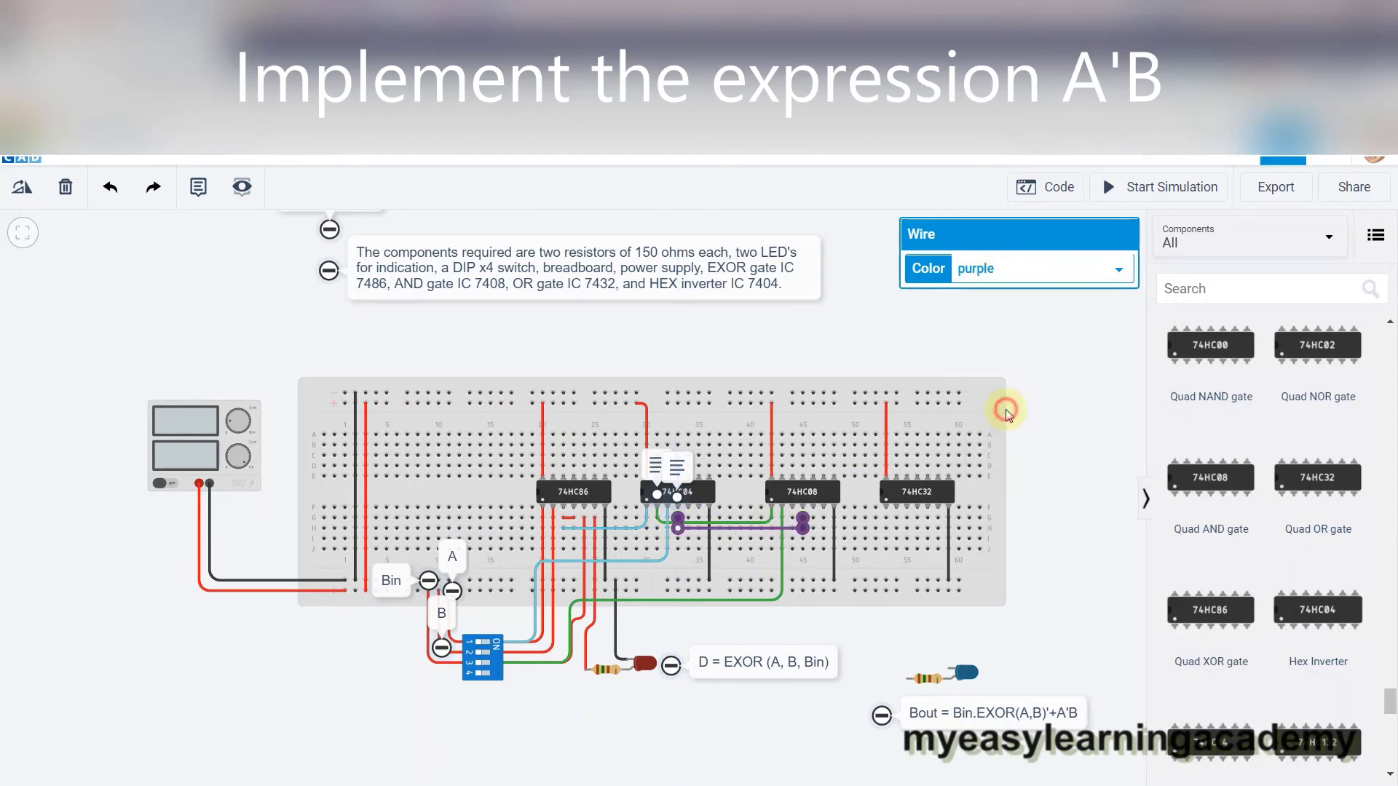
drag(677, 533, 678, 543)
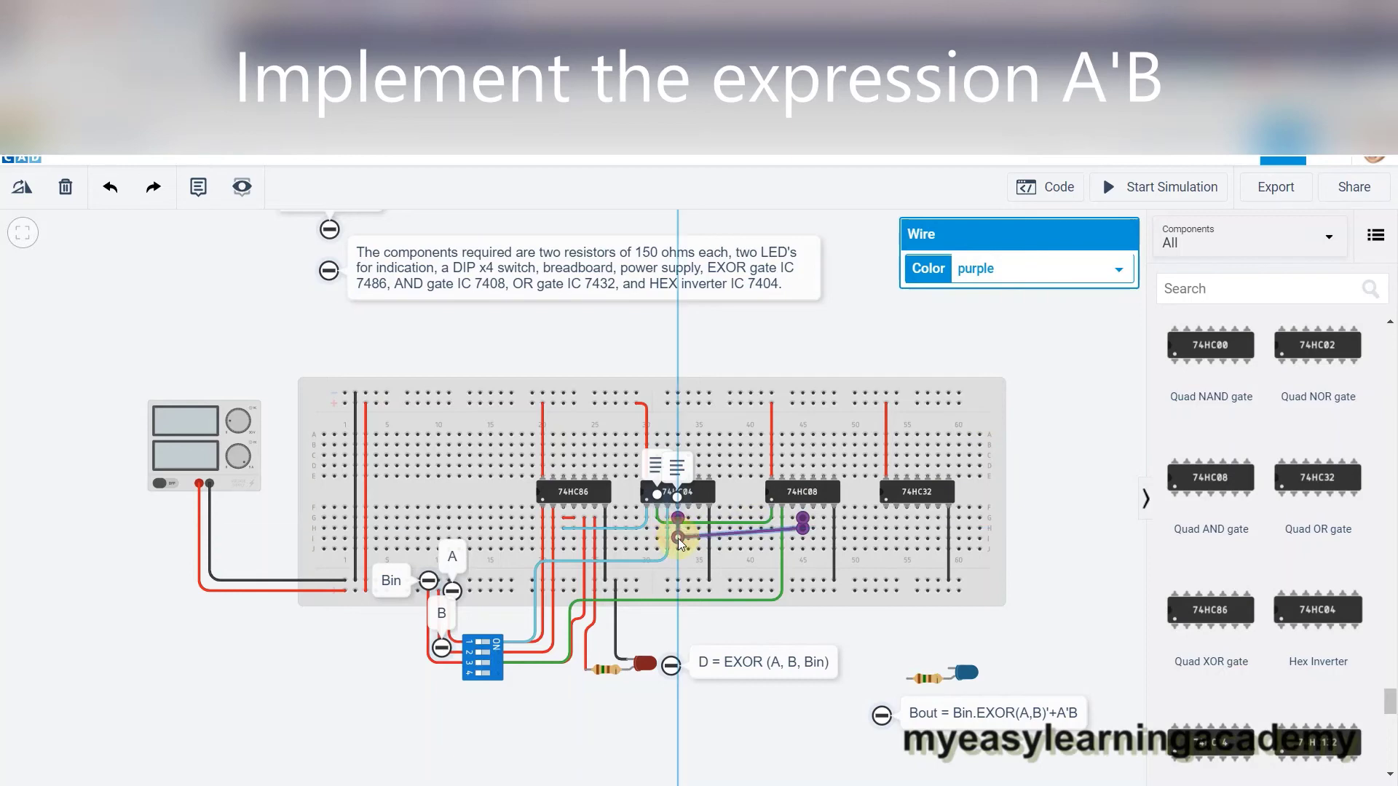
drag(805, 533, 801, 538)
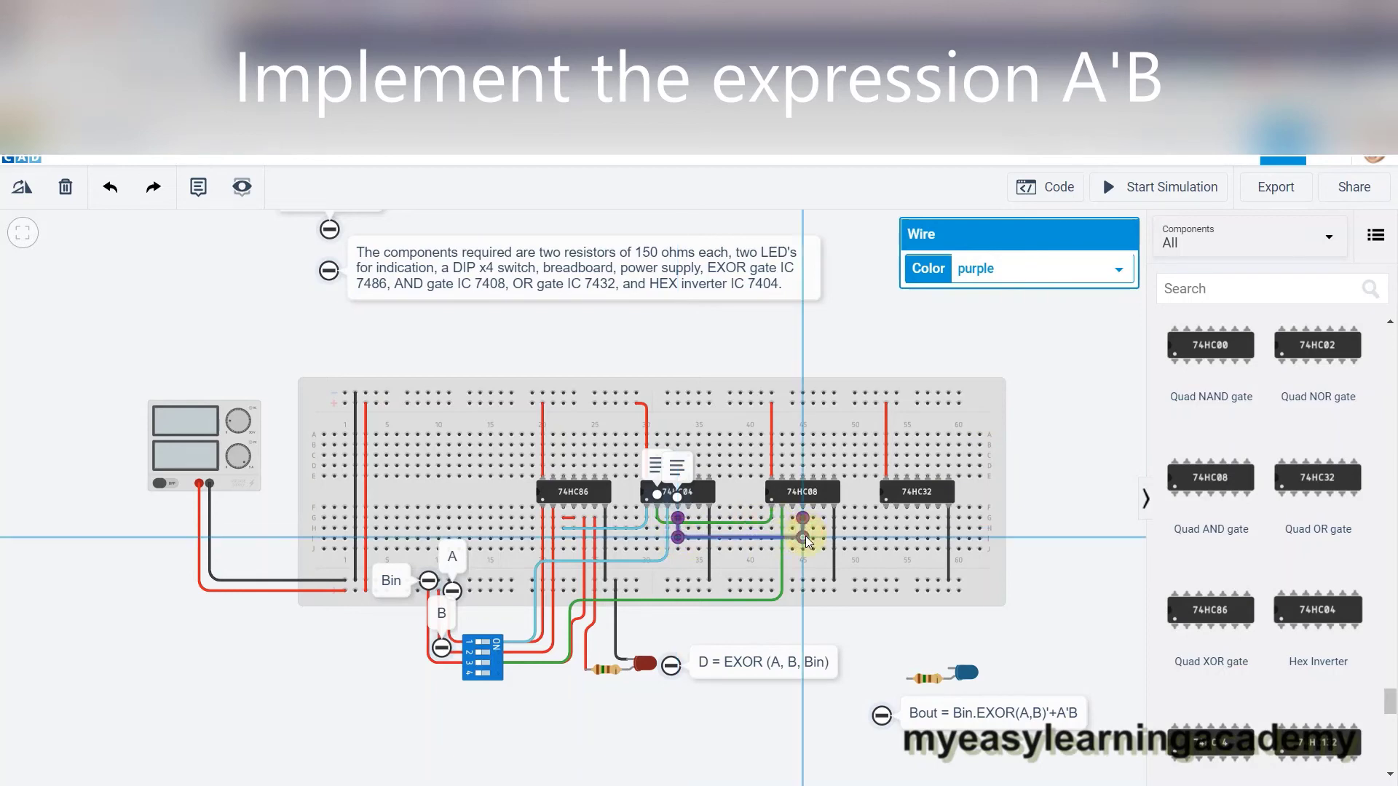
click(814, 528)
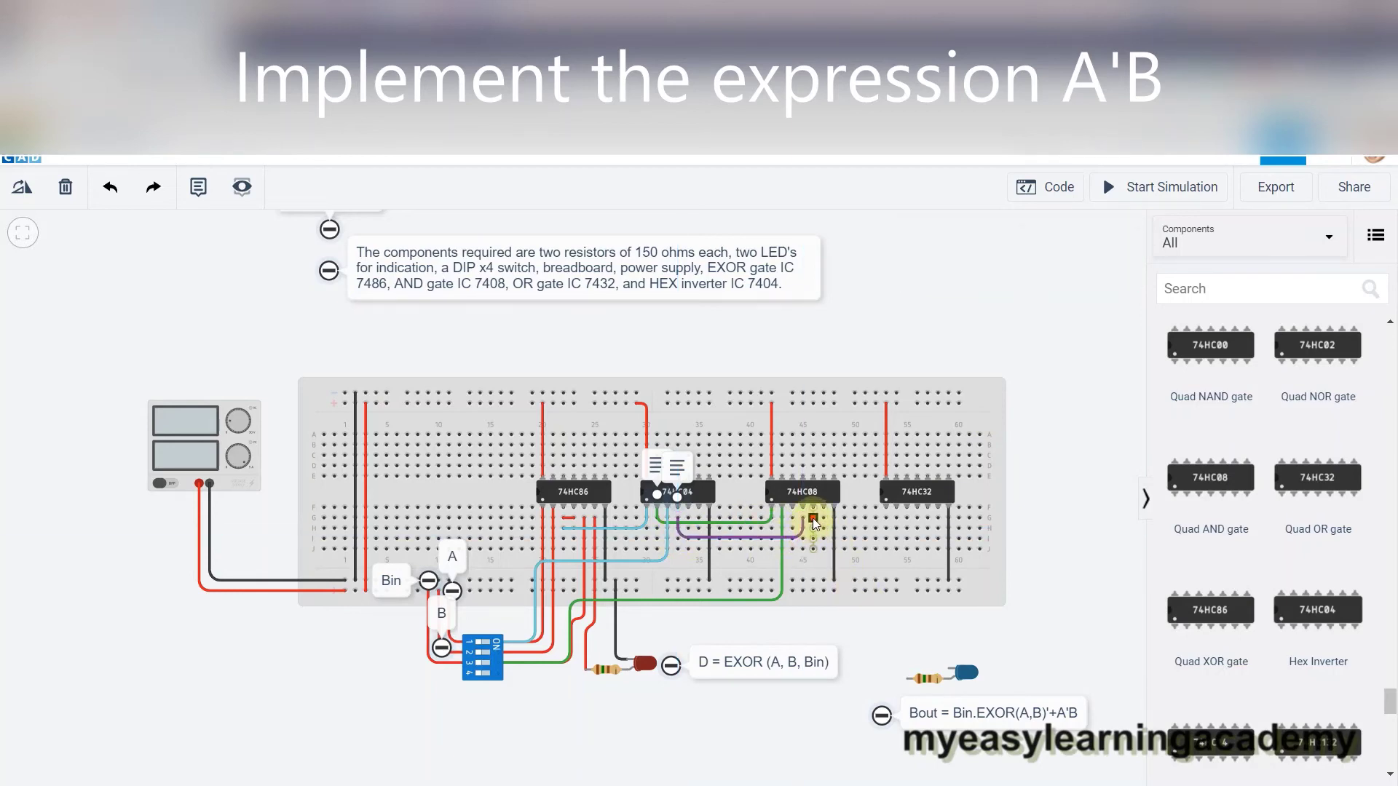
Step: Route a purple wire from the other 74HC08 input to the DIP switch's B terminal
click(814, 519)
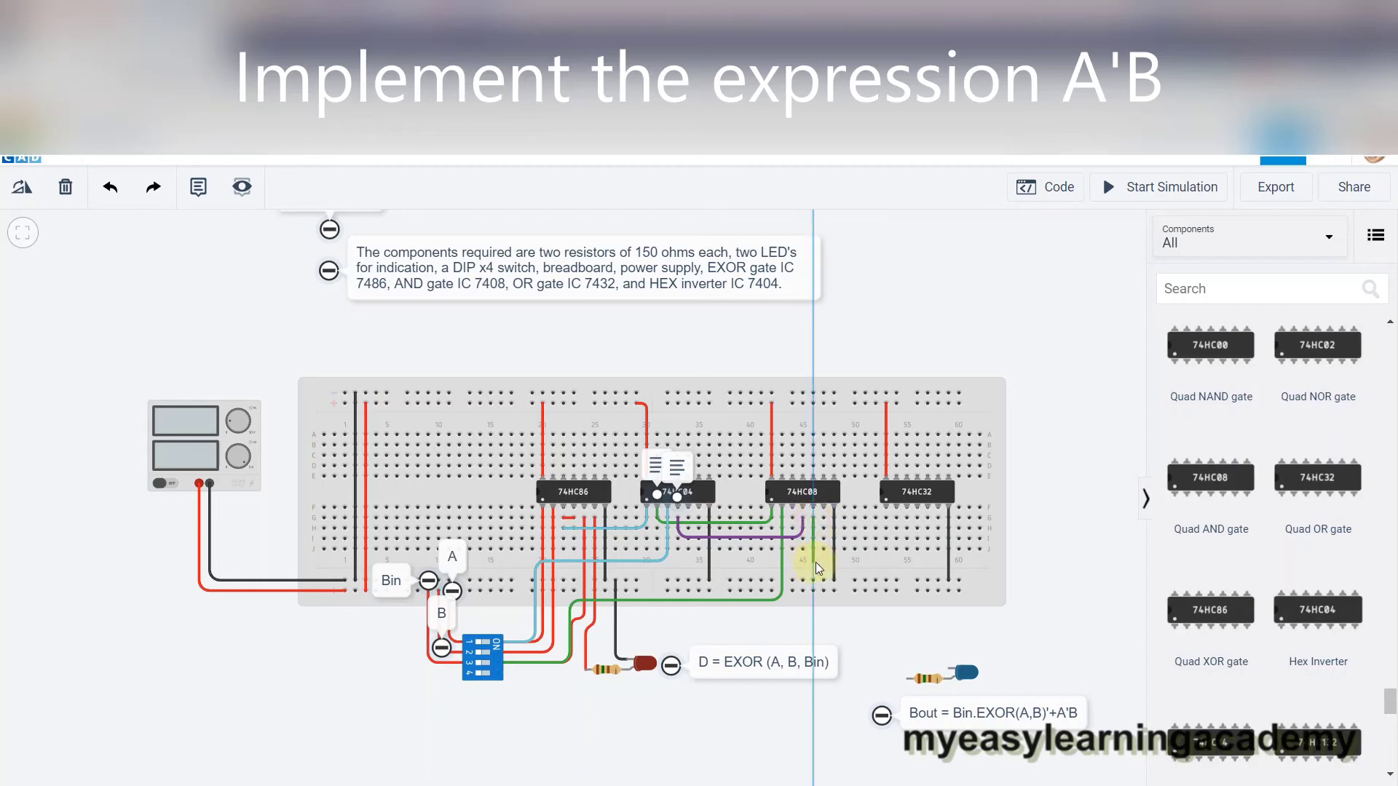
click(816, 562)
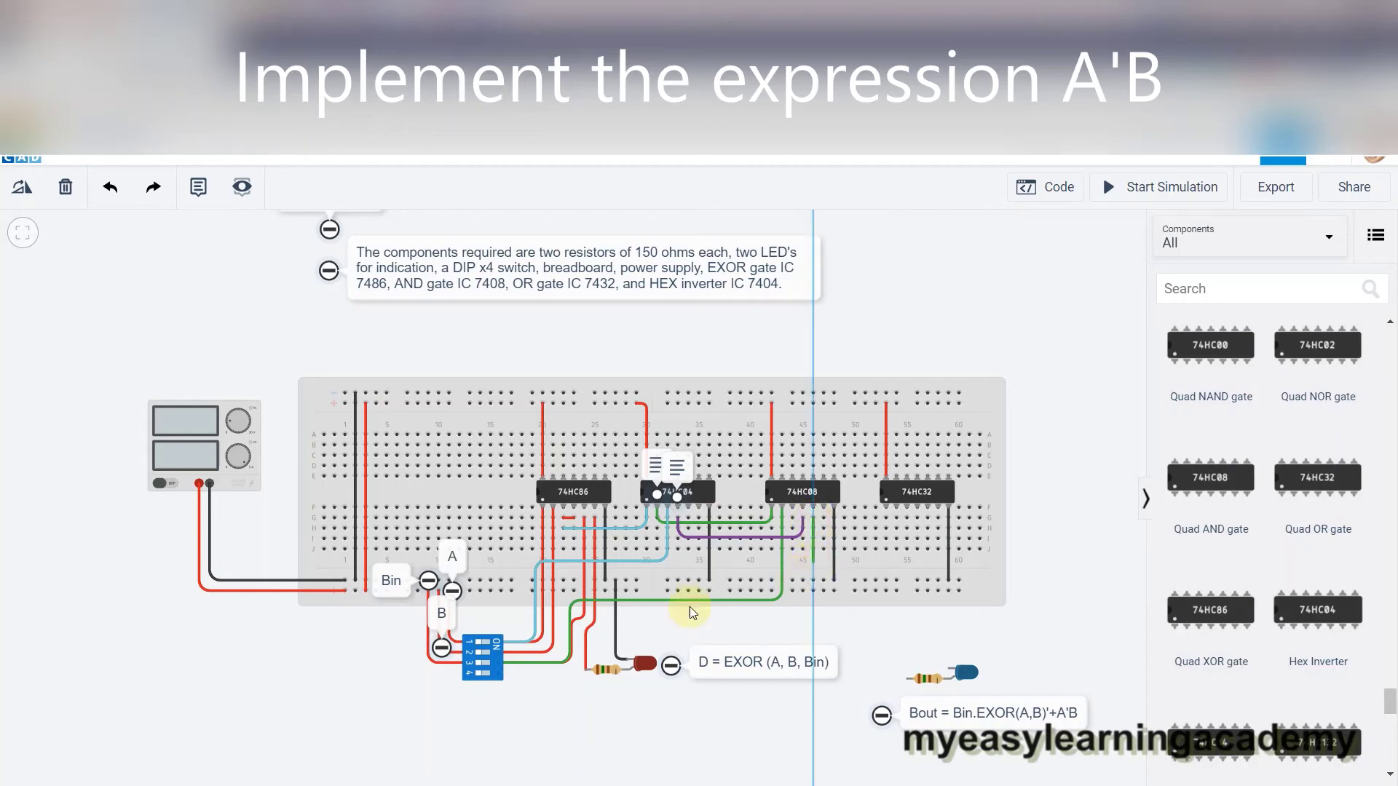
click(497, 654)
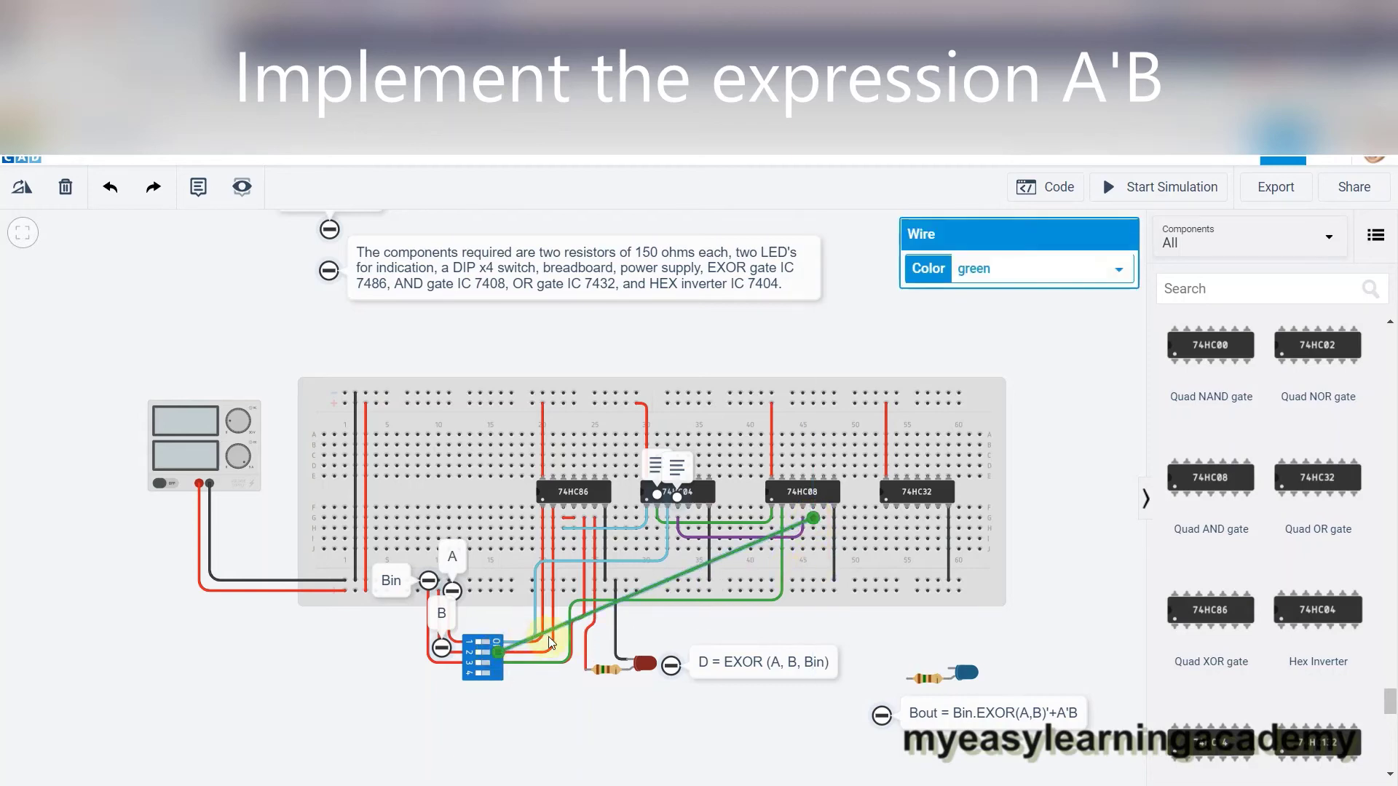
drag(546, 631, 549, 651)
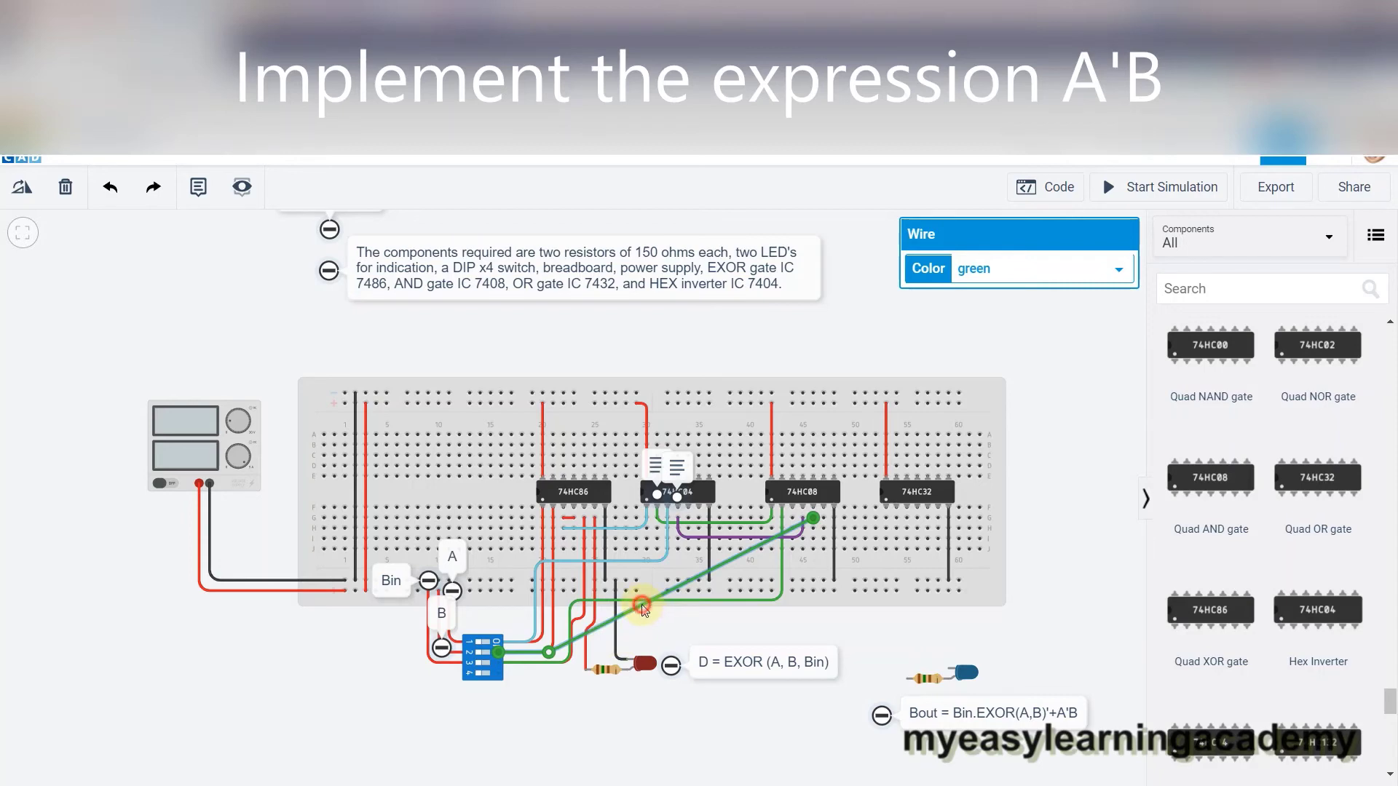
drag(644, 605, 553, 599)
drag(549, 649, 553, 651)
drag(737, 546, 815, 578)
drag(555, 597, 556, 568)
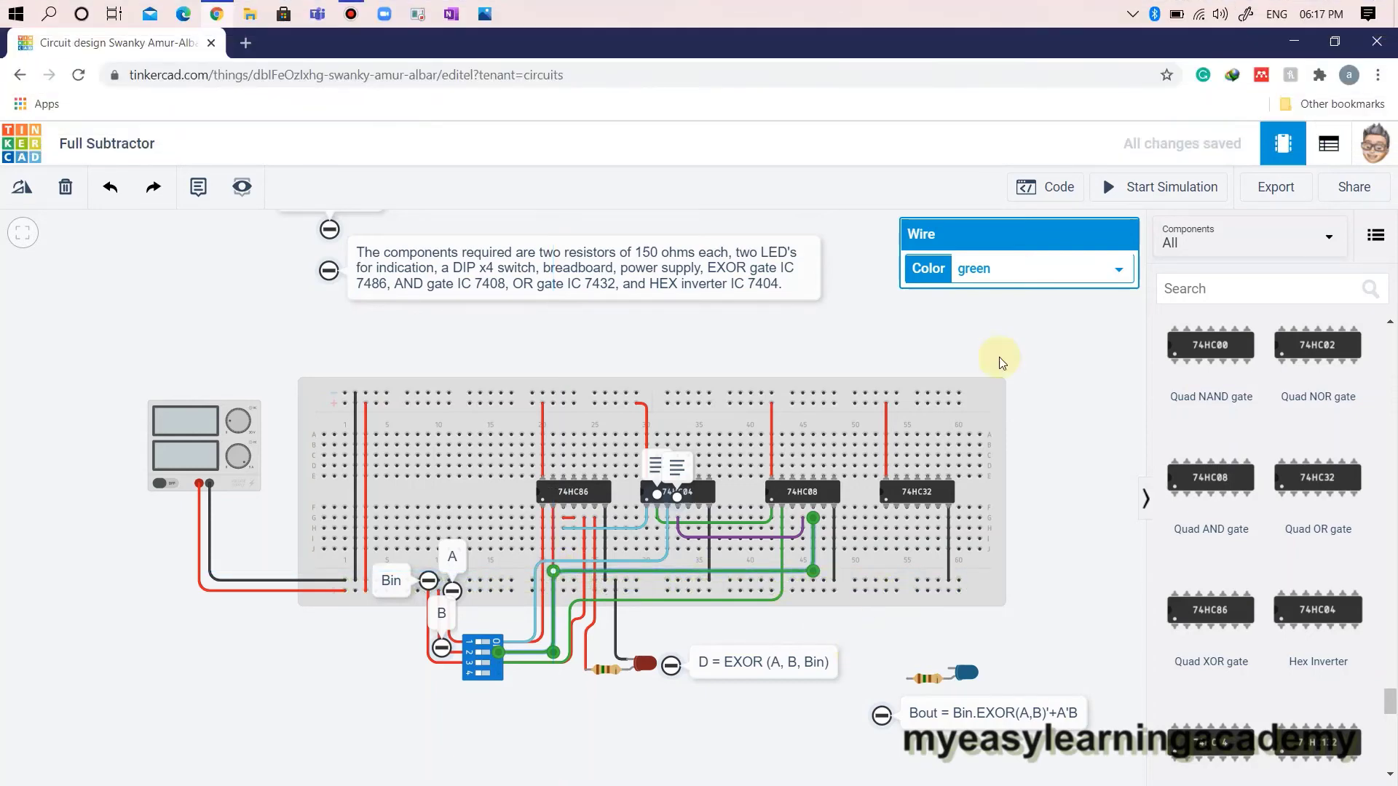
click(1016, 269)
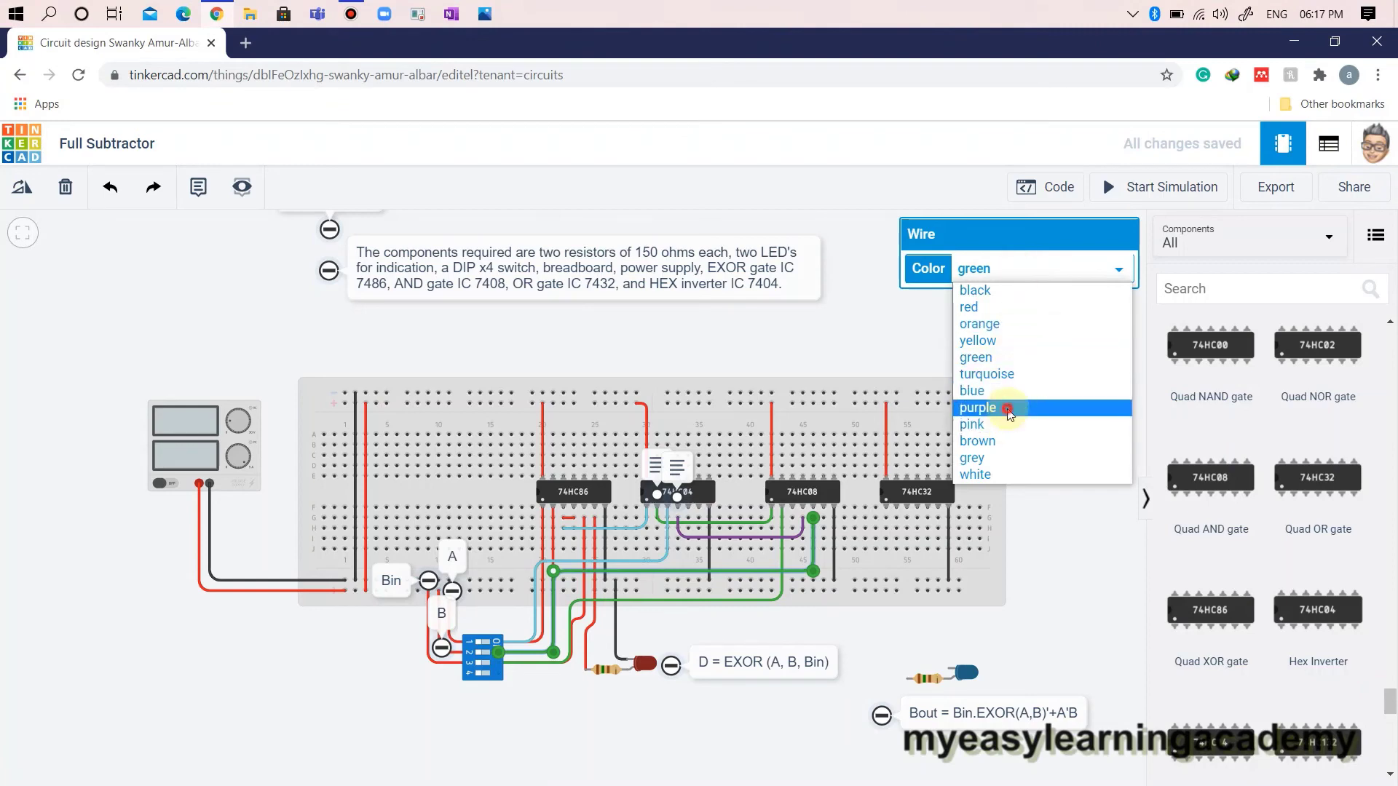
click(1007, 412)
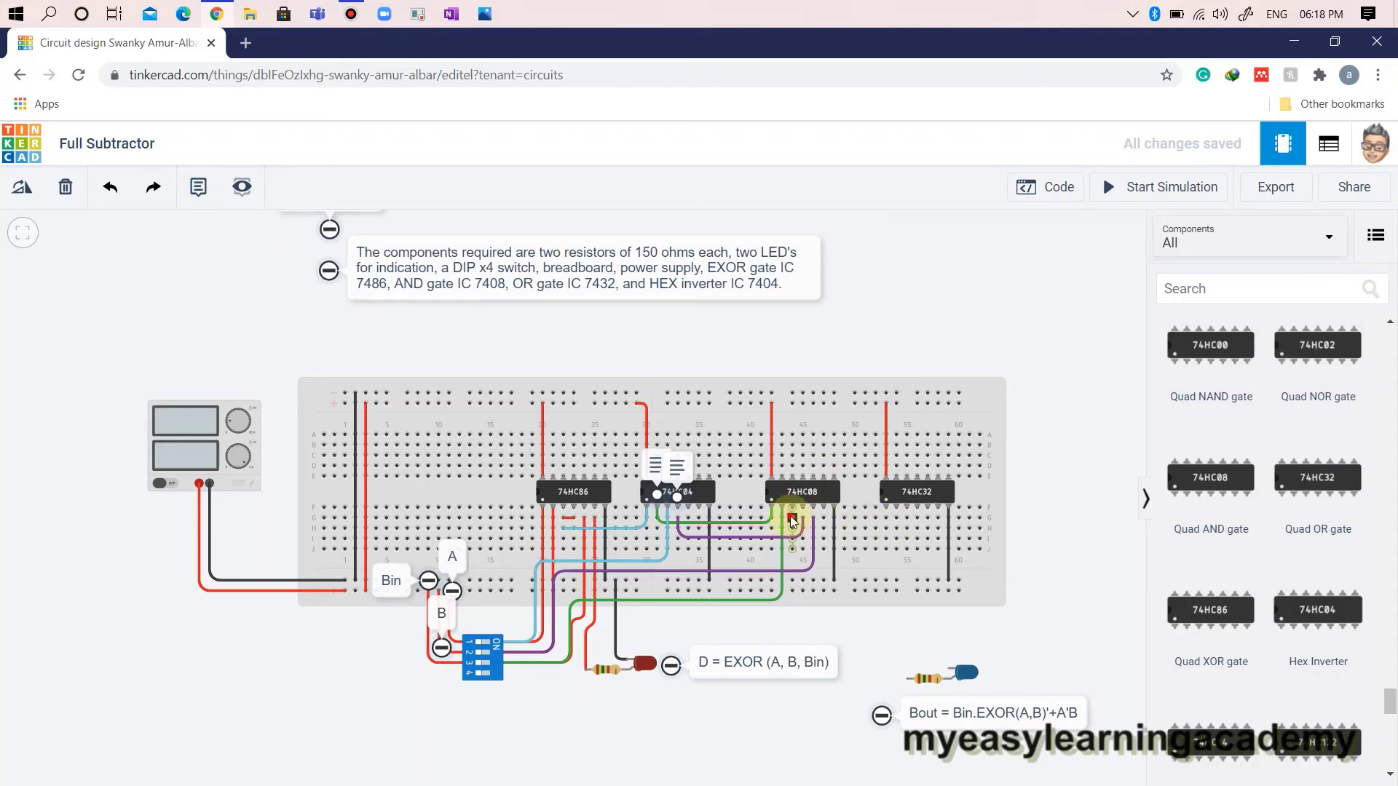
Step: Connect both 74HC08 AND outputs to the 74HC32 OR inputs with bent brown wires
click(792, 519)
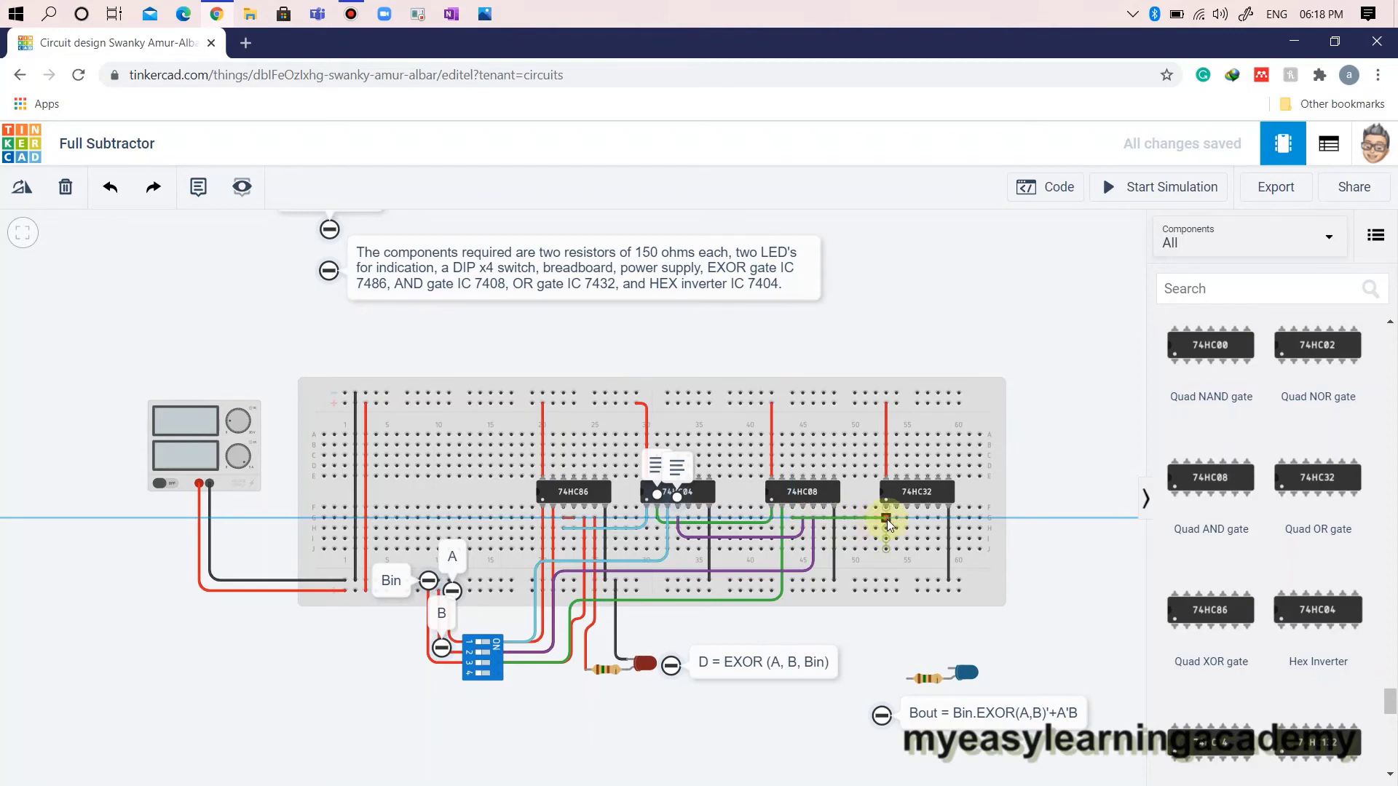
click(887, 520)
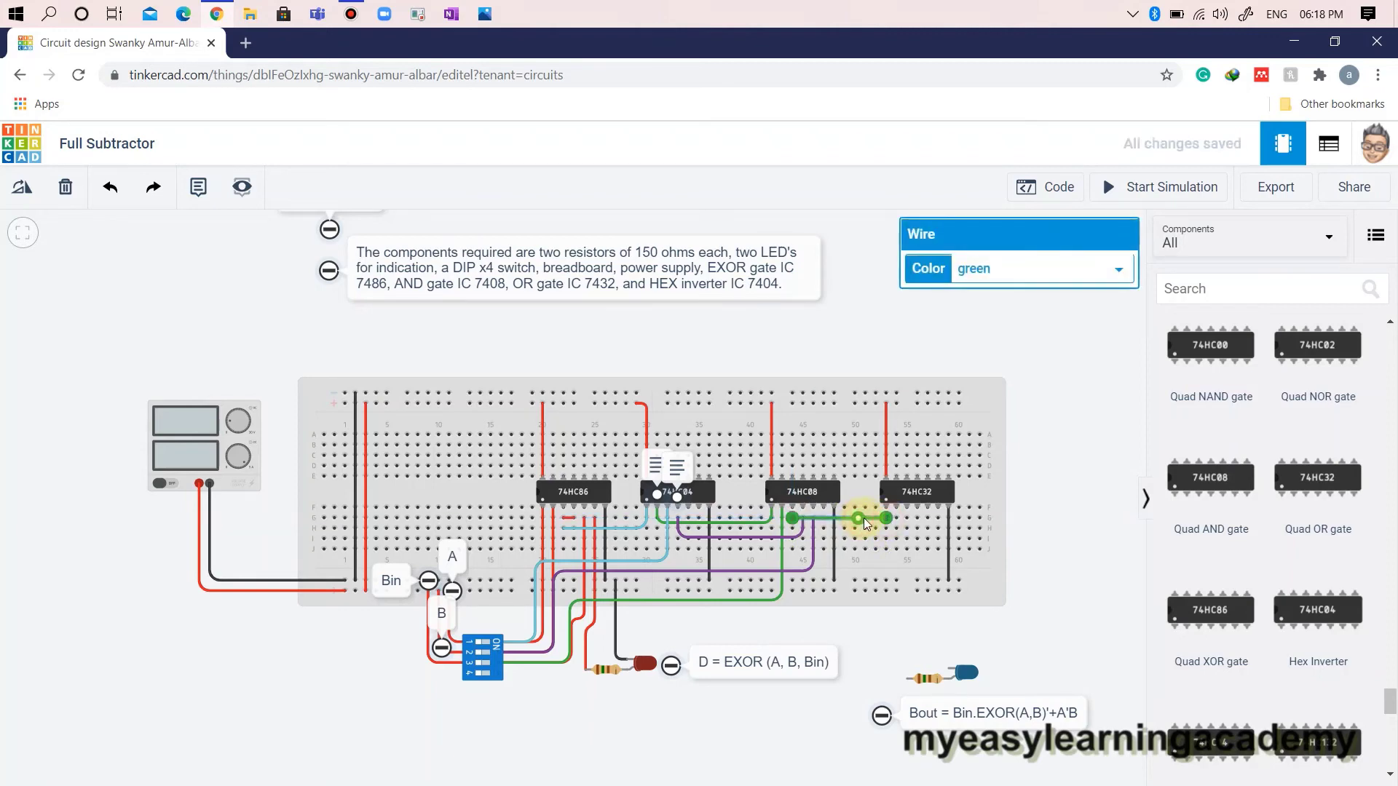
drag(859, 522, 793, 532)
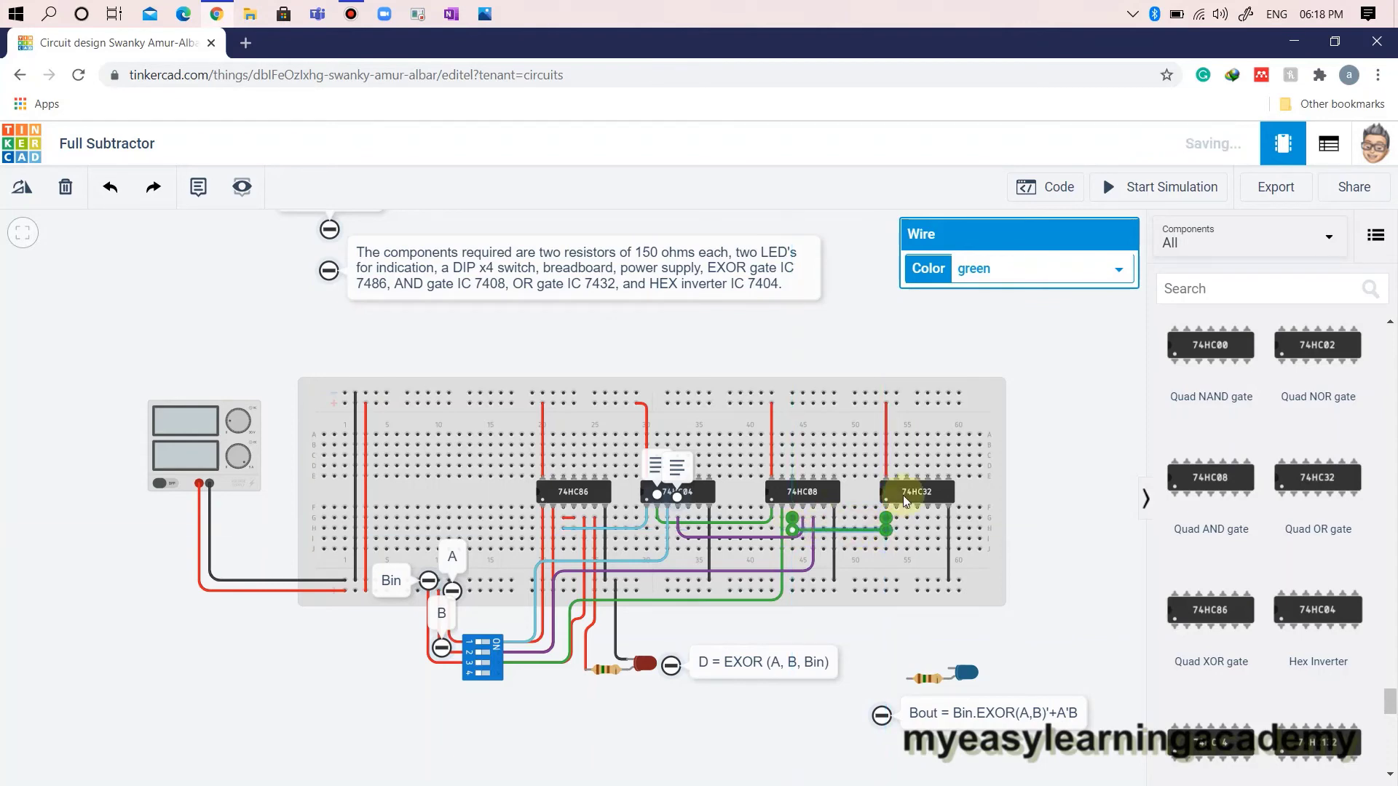
click(994, 268)
click(1011, 441)
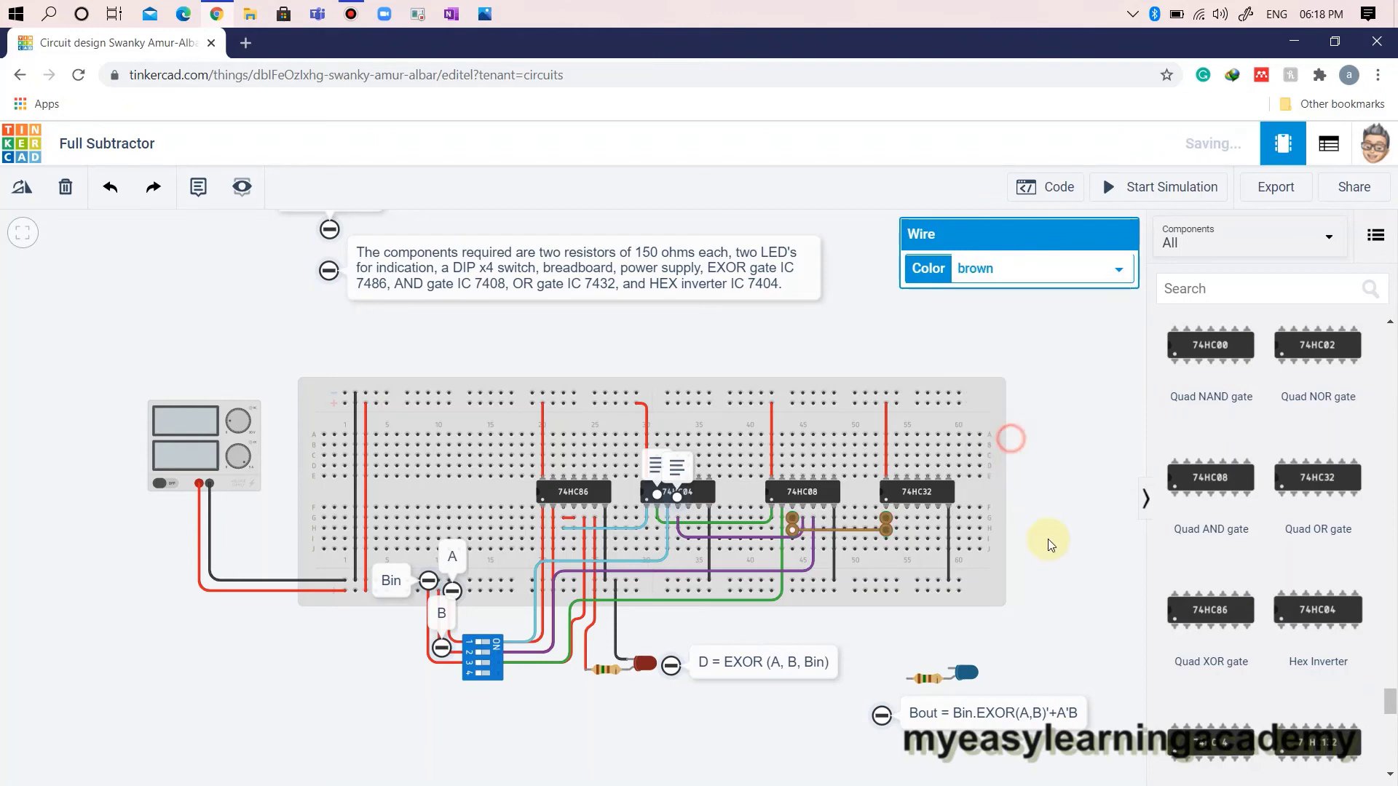
click(1050, 543)
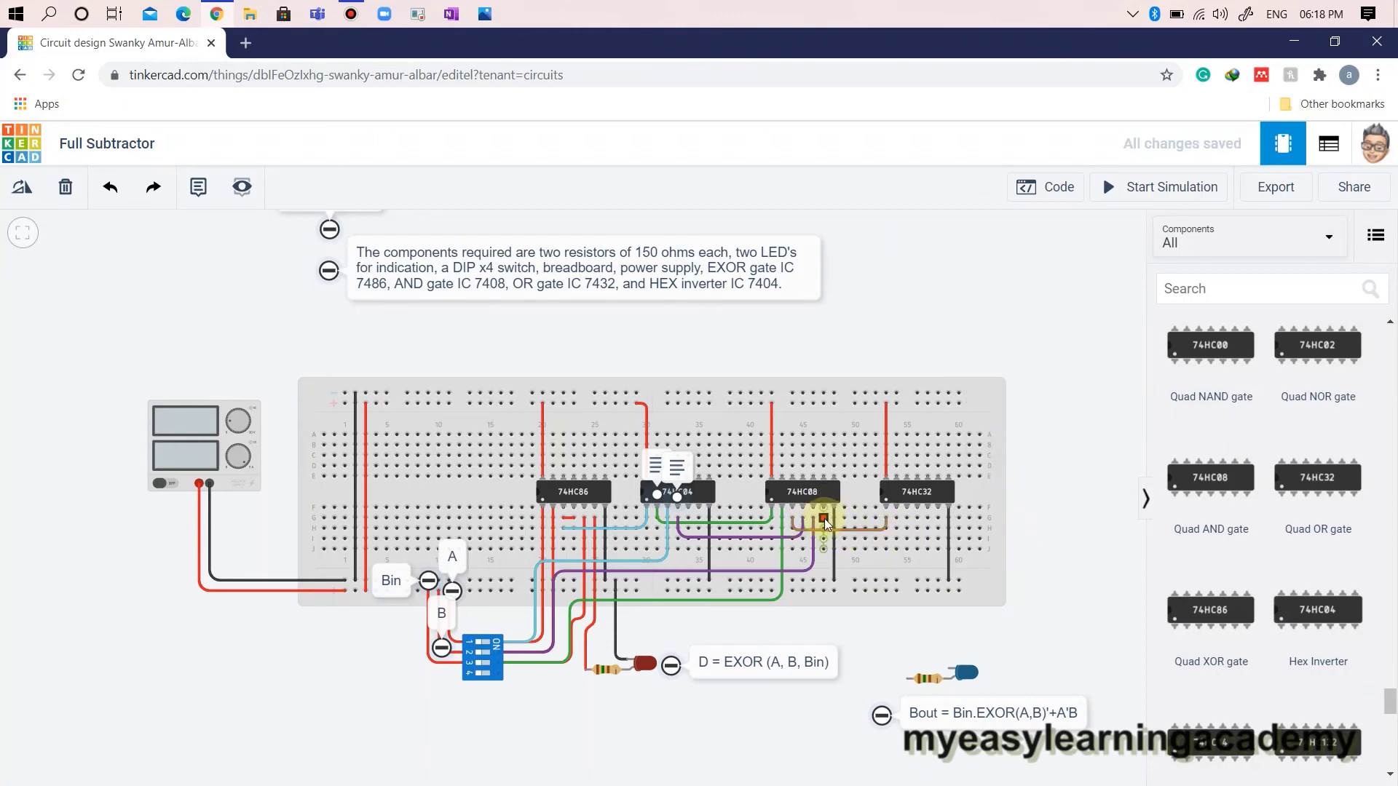
click(824, 519)
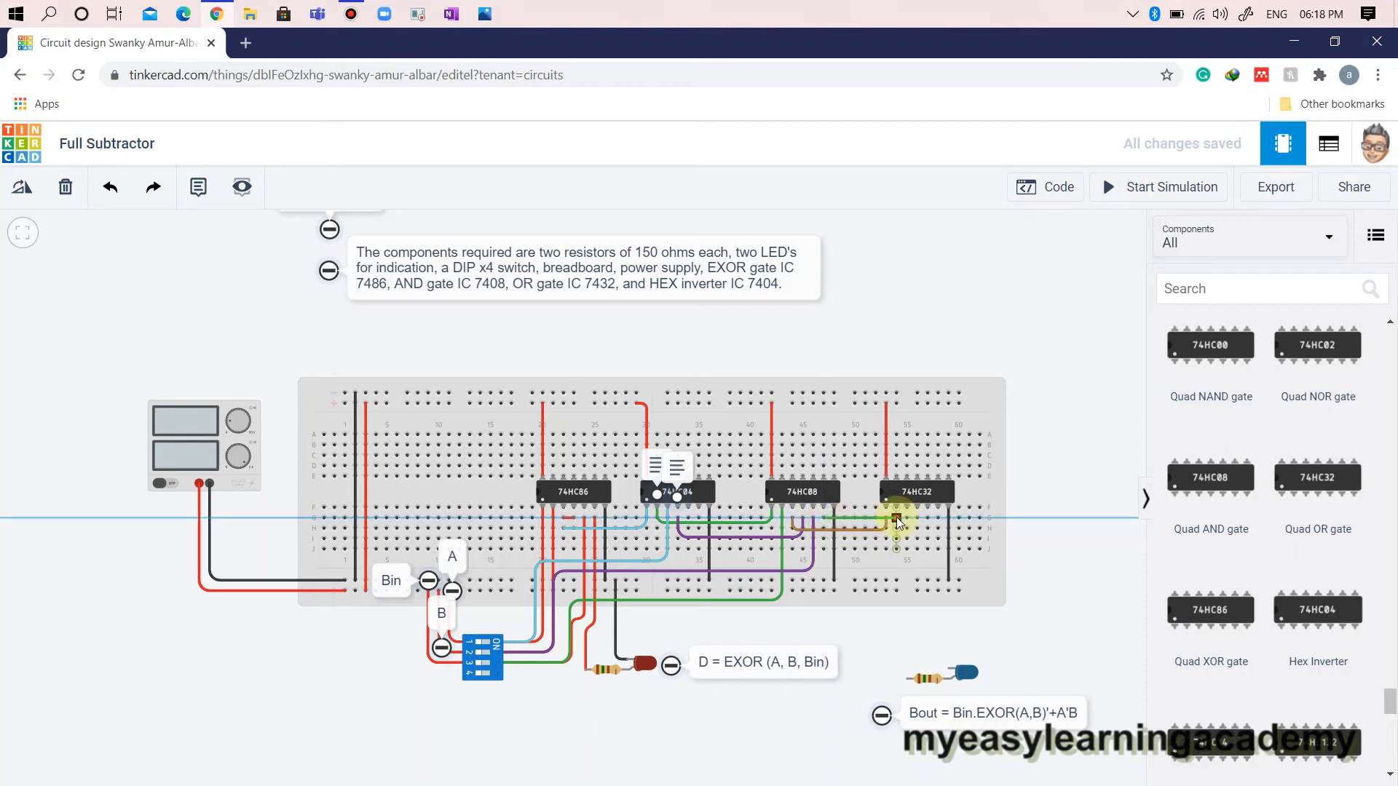
click(897, 519)
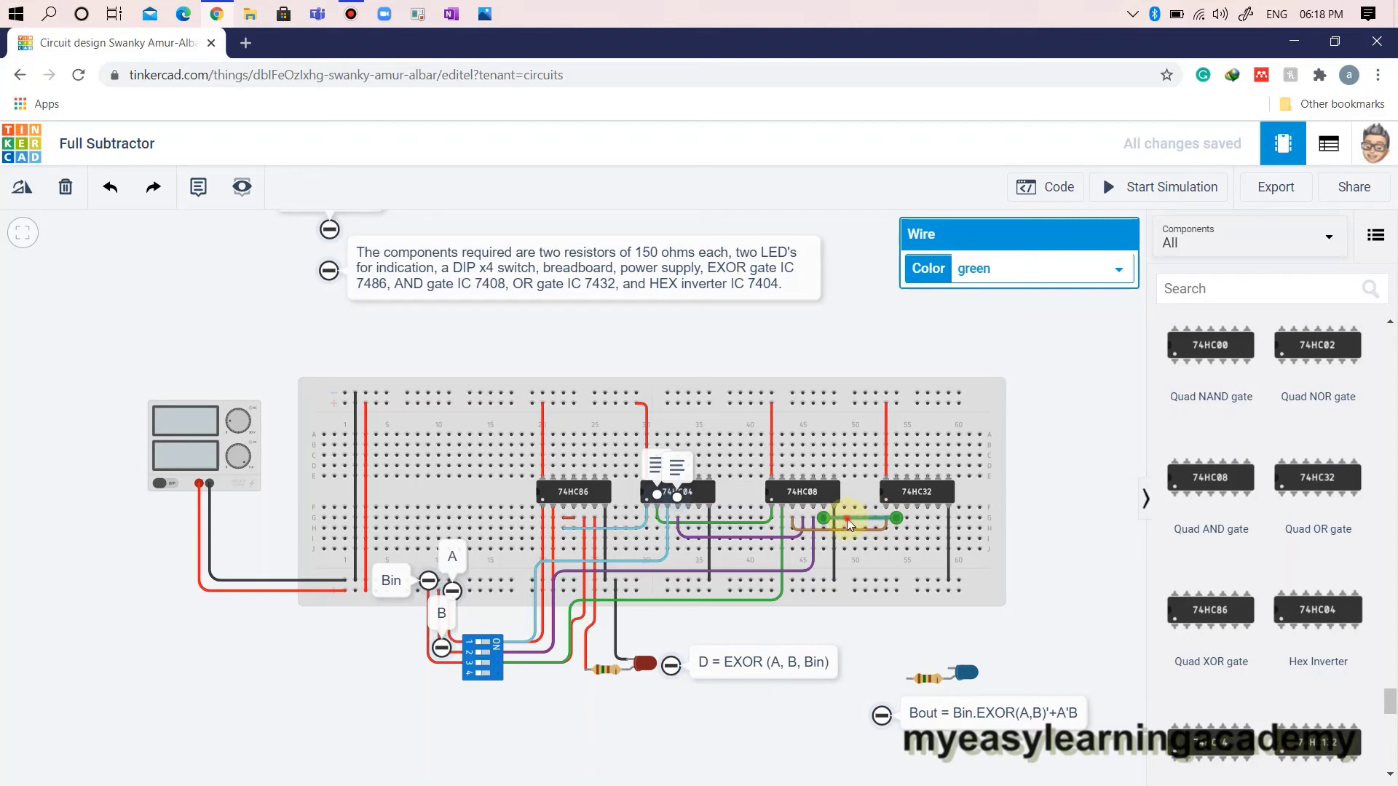
drag(849, 525, 897, 541)
click(1019, 277)
click(1001, 437)
click(1041, 548)
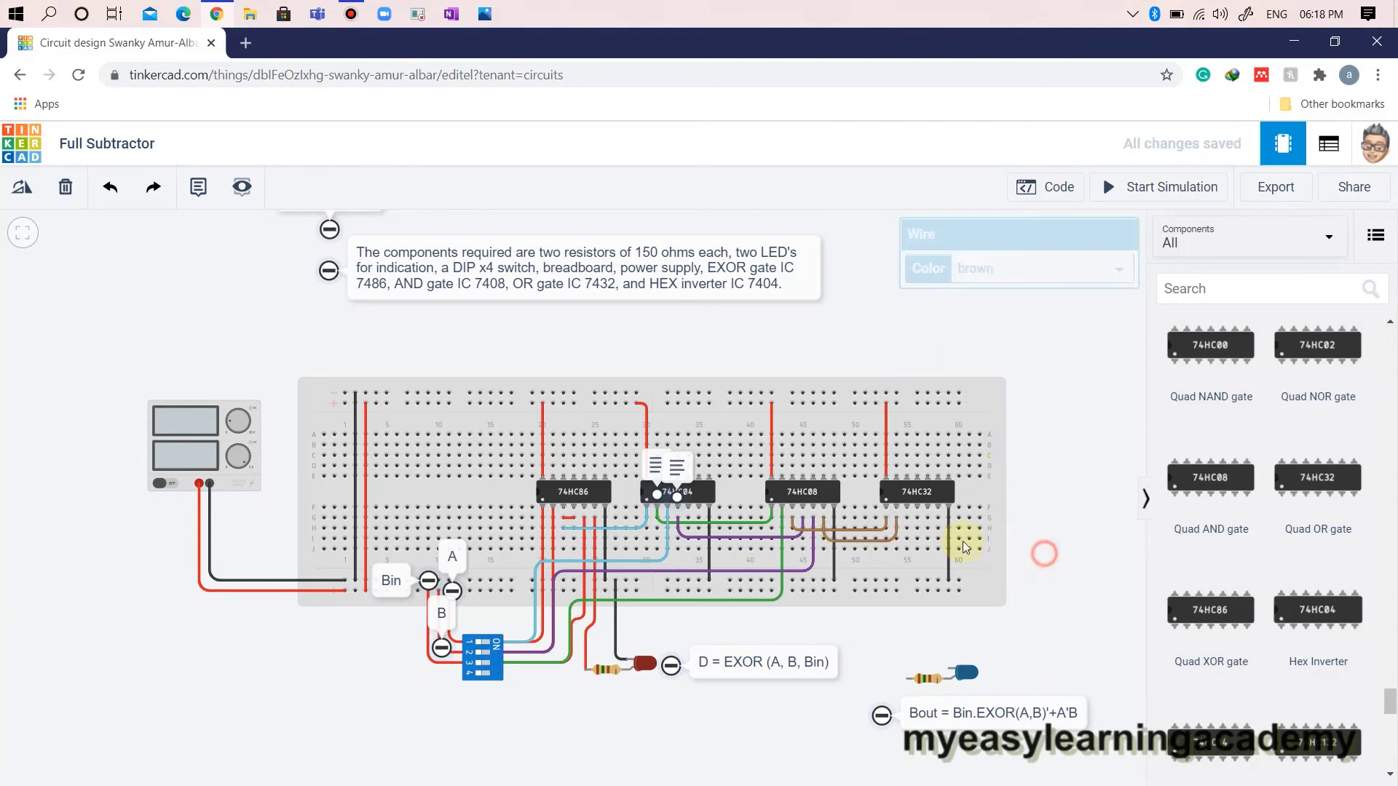
Step: Wire the 74HC32 output to the Bout LED's resistor in blue
click(908, 521)
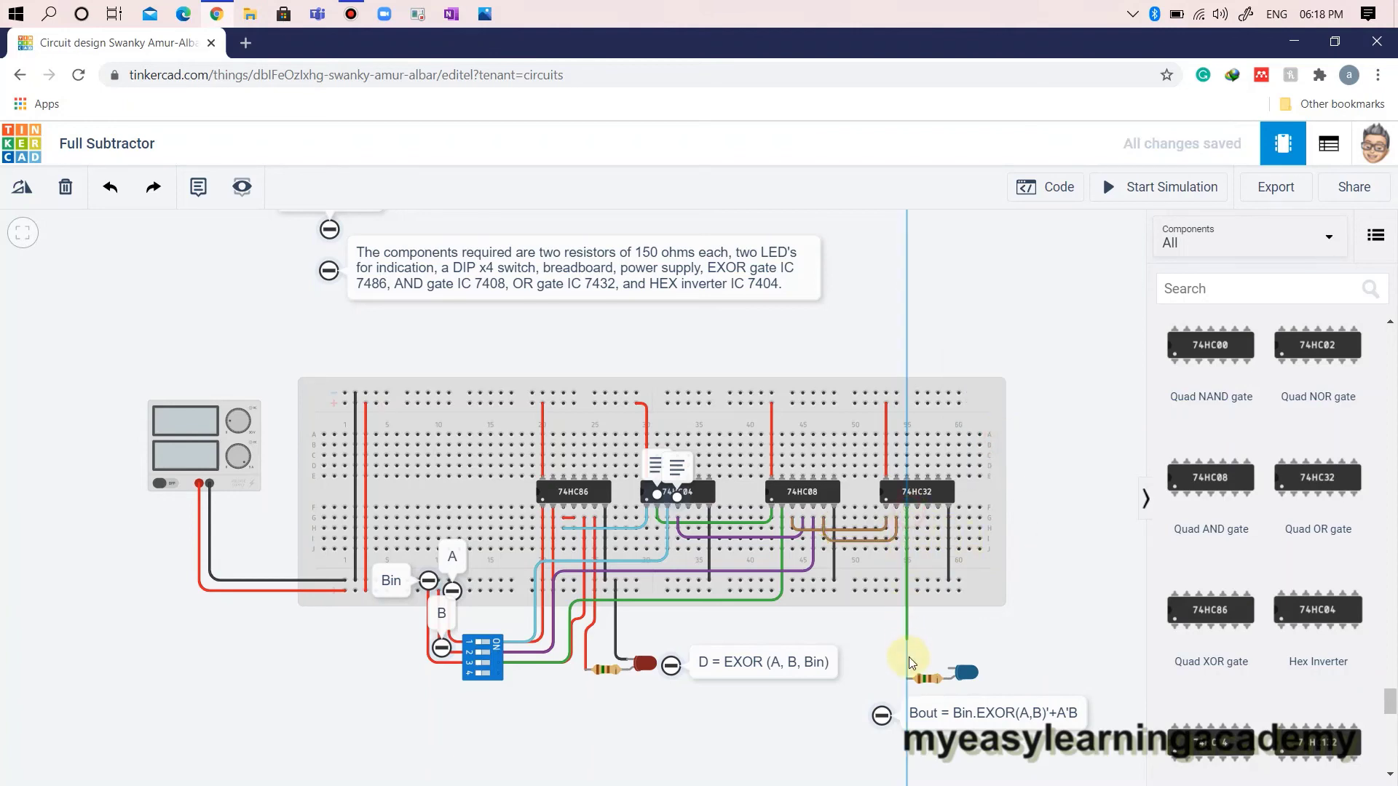
click(910, 684)
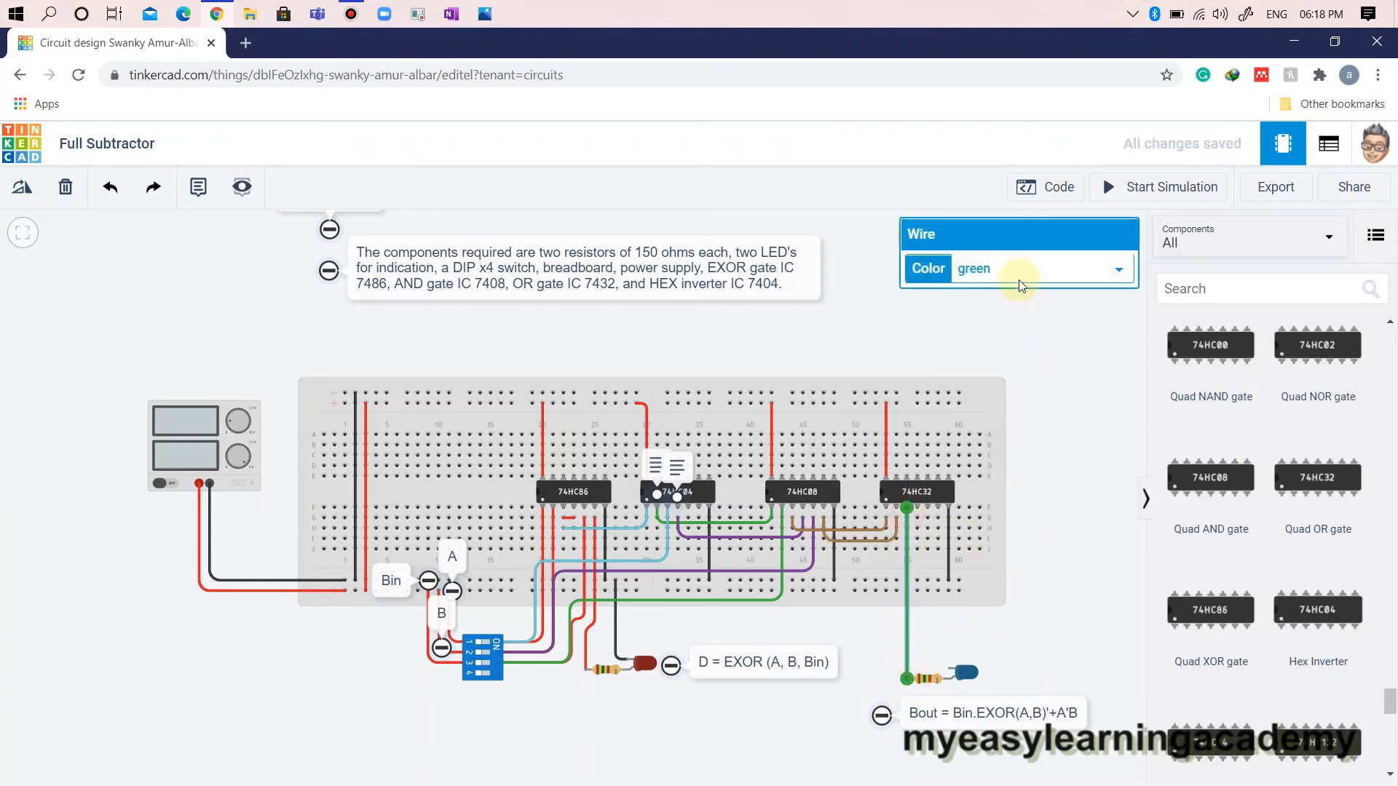
click(1012, 266)
click(983, 390)
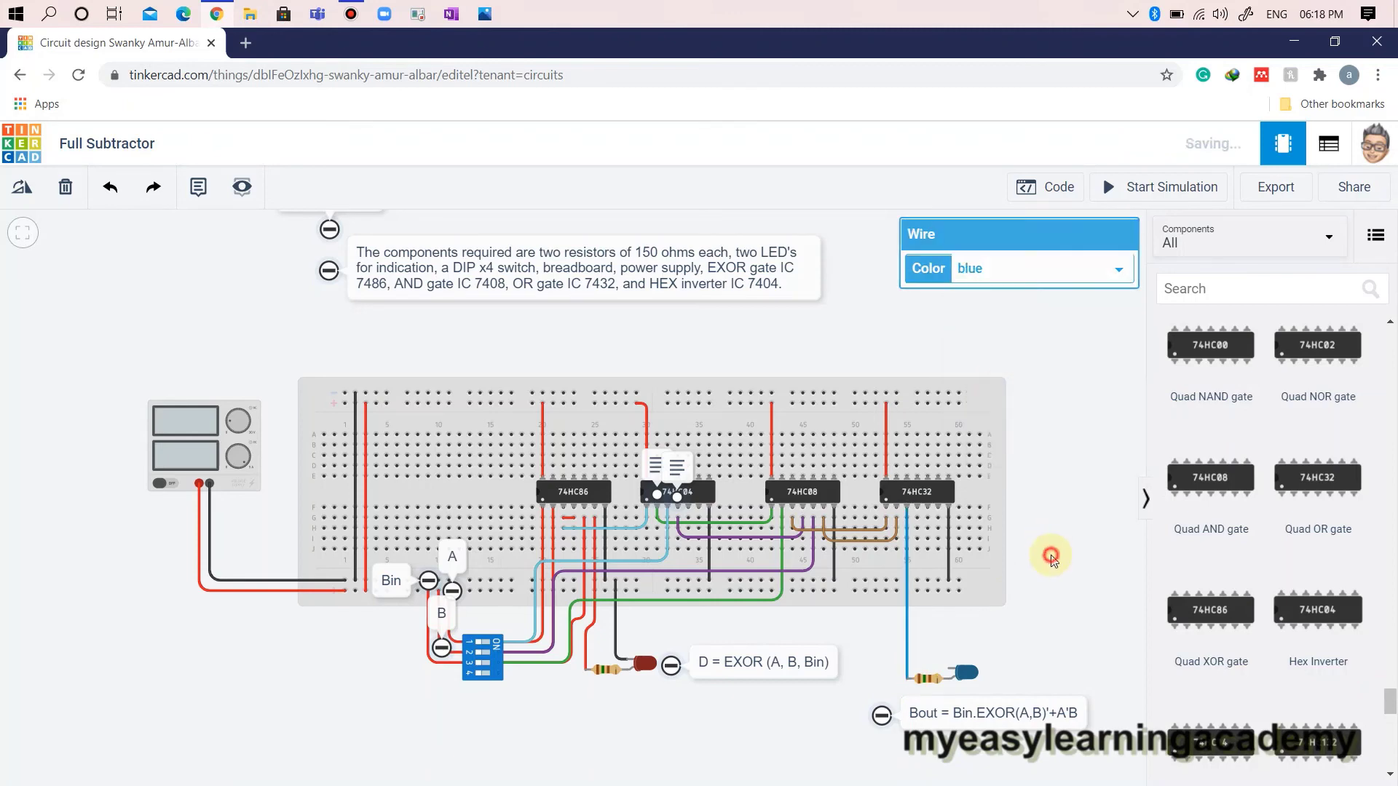
click(1050, 557)
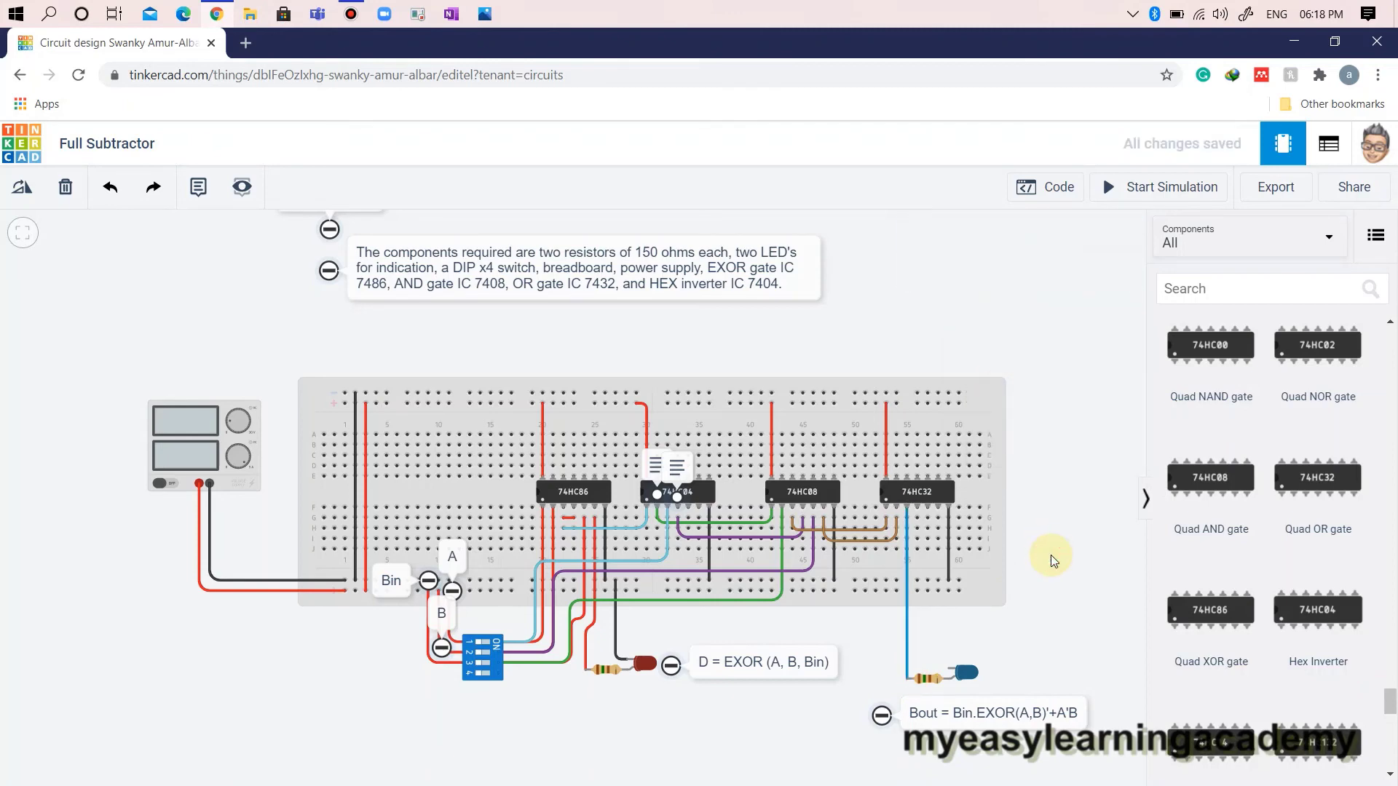